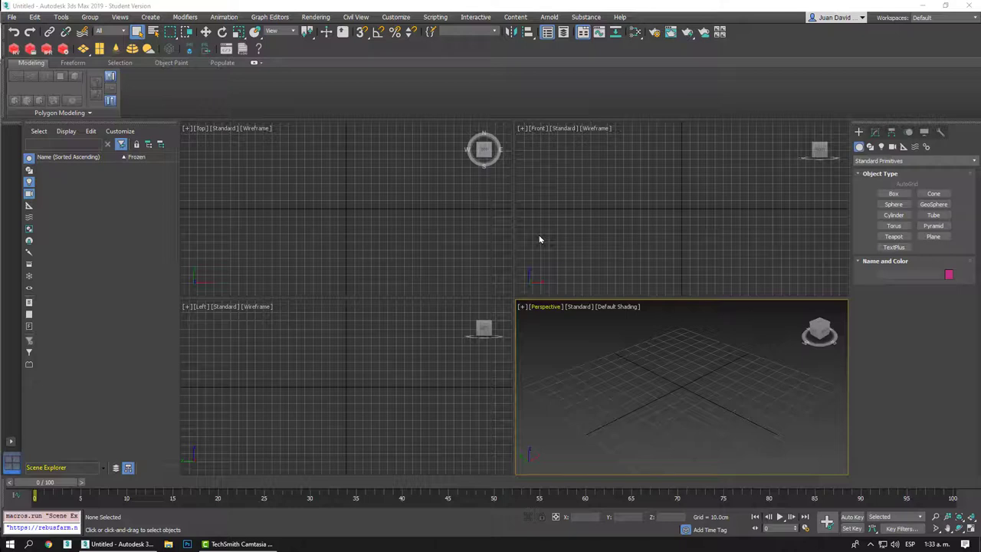
Make the Perspective viewport the active view.
left_click(416, 223)
left_click(611, 383)
left_click(604, 227)
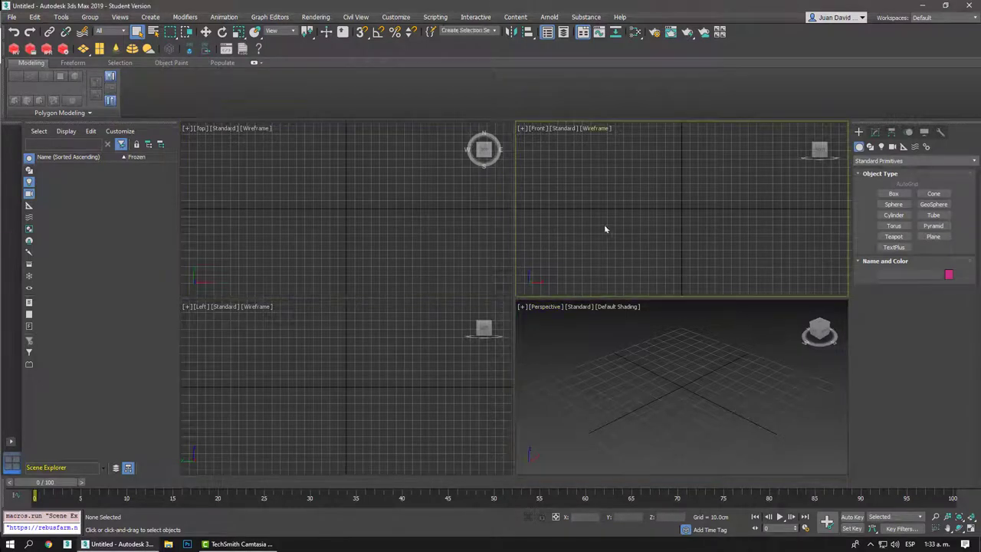
left_click(490, 284)
left_click(582, 348)
Switch the Create panel category to AEC Extended and start the Wall tool.
left_click(877, 161)
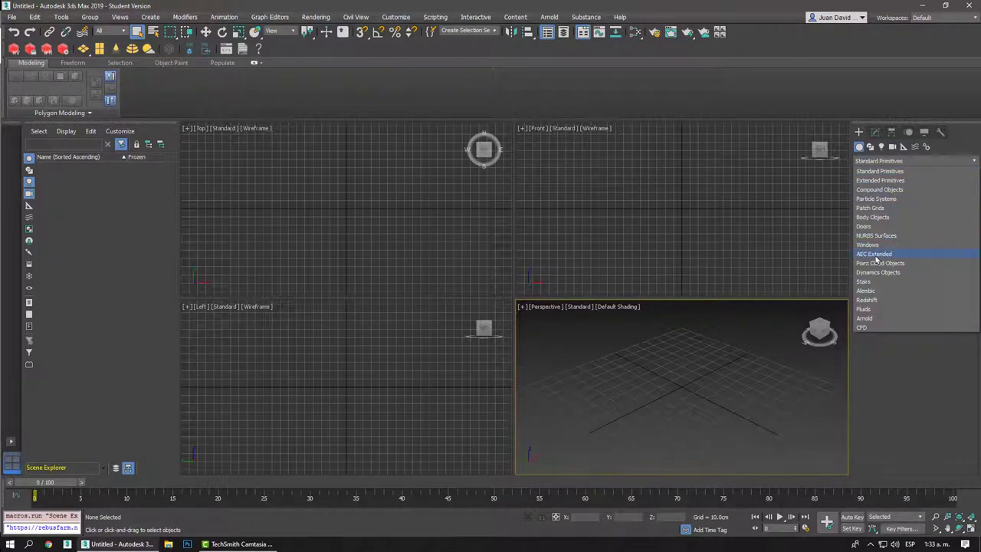
left_click(866, 258)
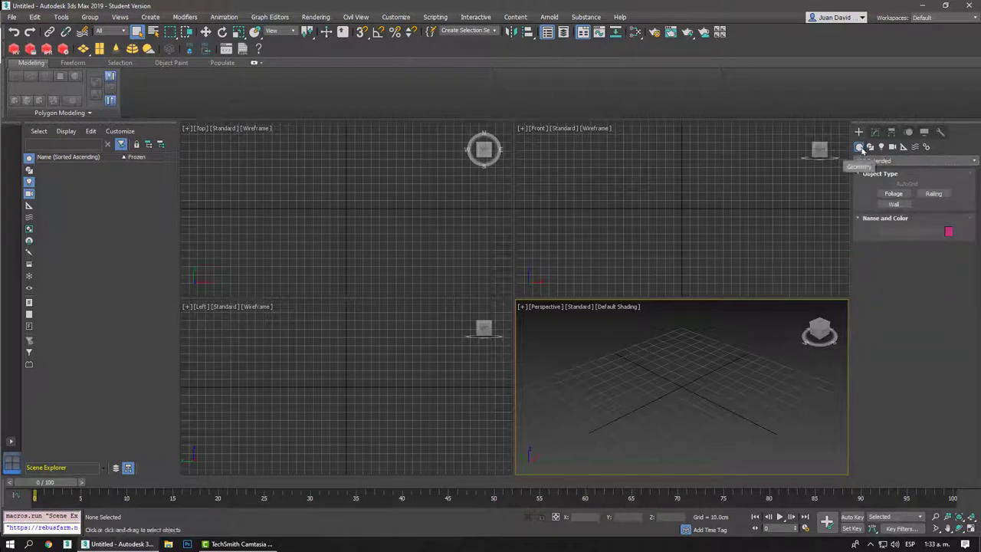
left_click(895, 204)
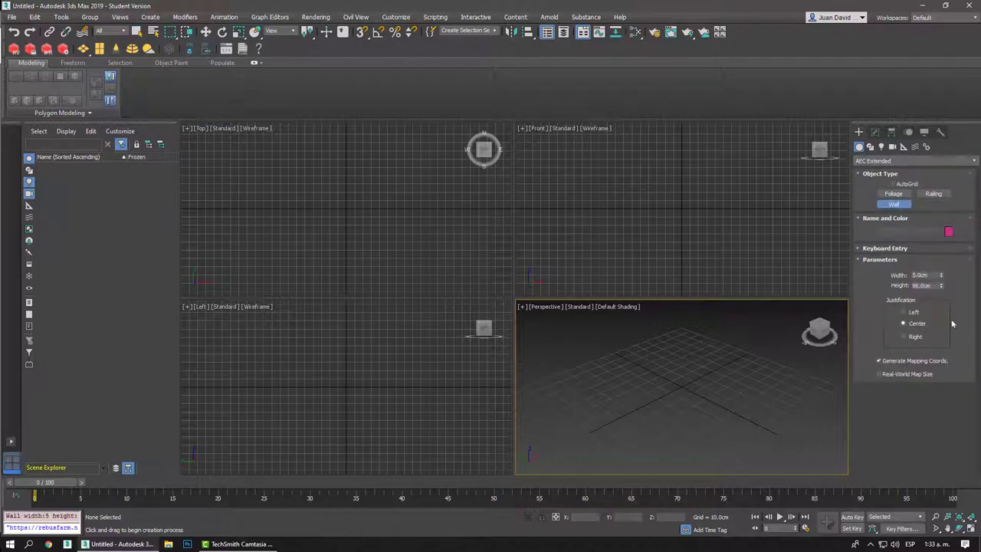
left_click(396, 16)
Keep the scene units as Metric Centimeters in Units Setup.
left_click(429, 148)
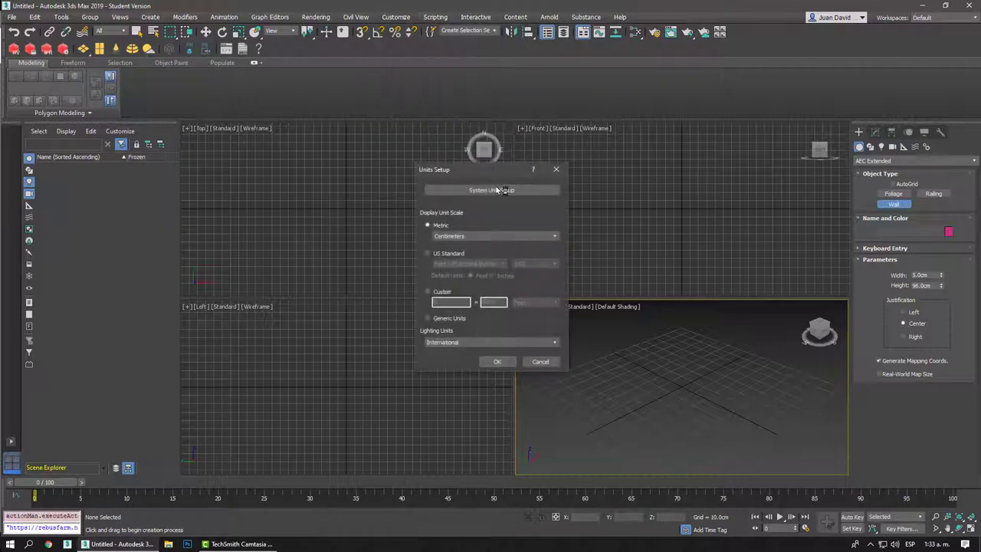
left_click(491, 190)
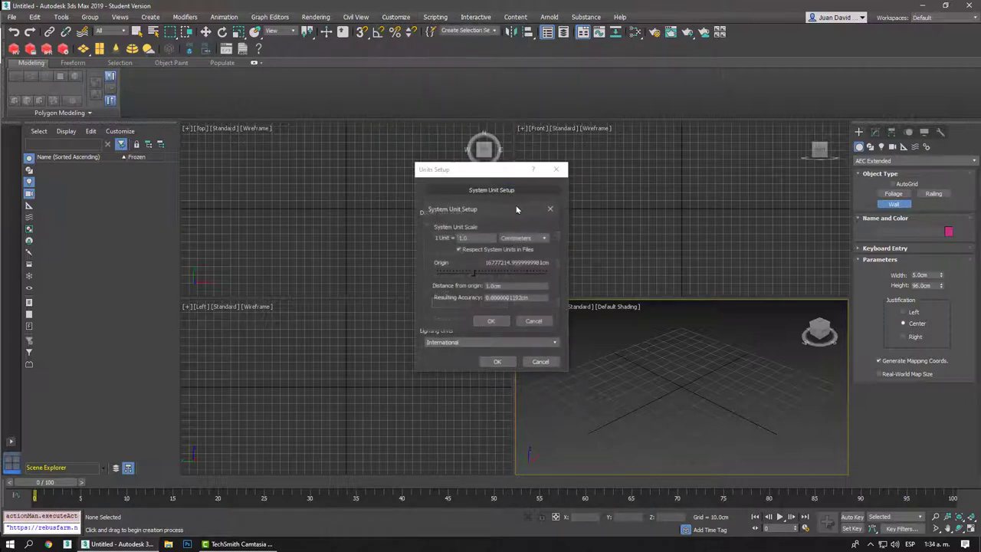
left_click(491, 321)
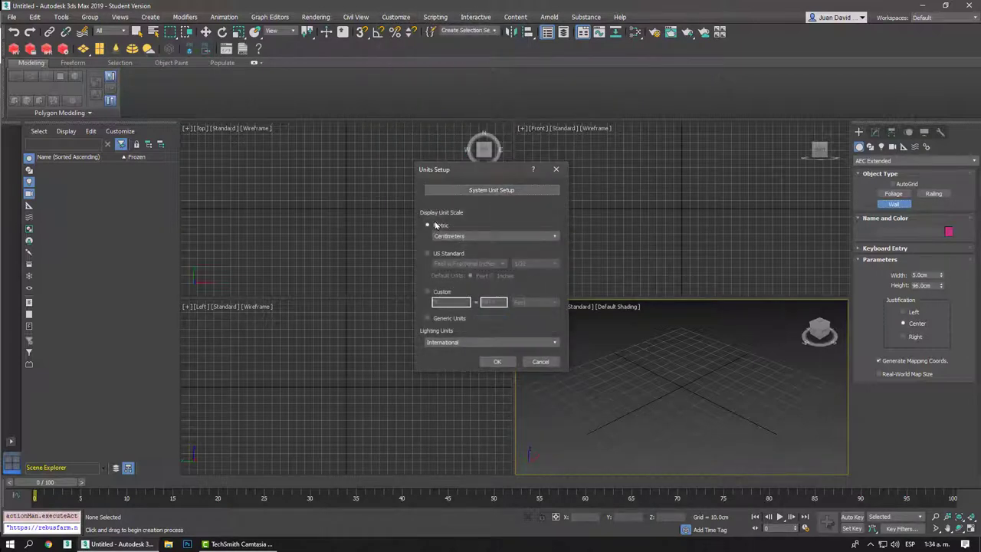
left_click(444, 237)
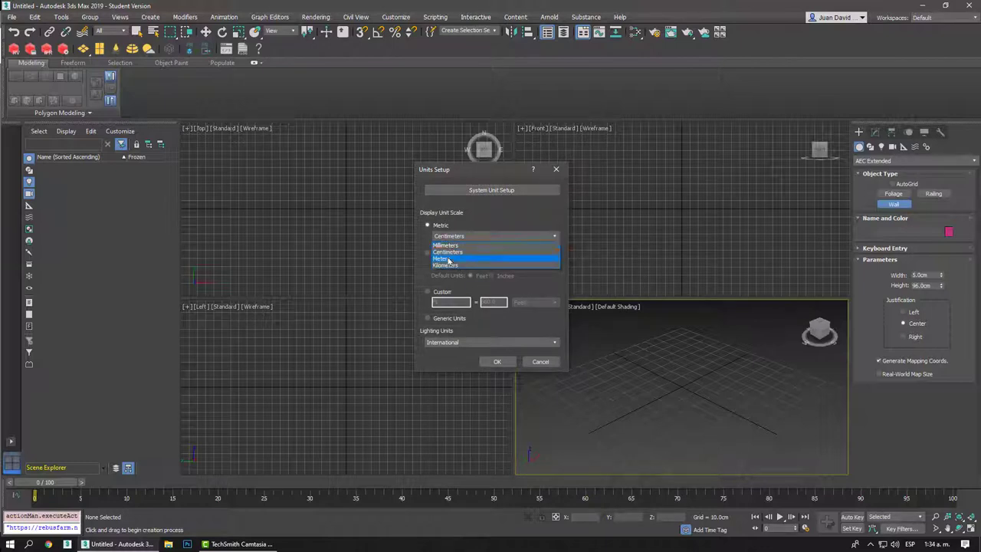
left_click(448, 252)
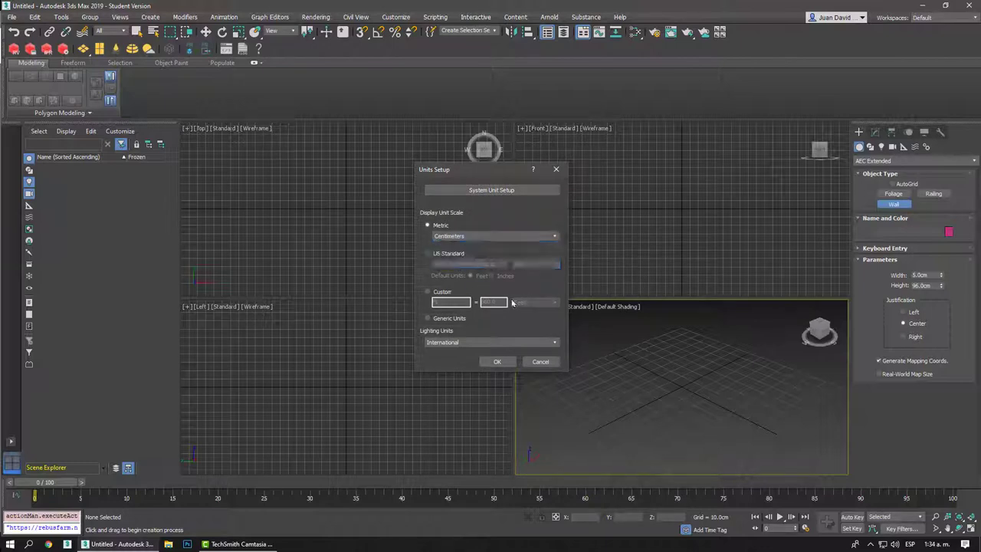
left_click(496, 361)
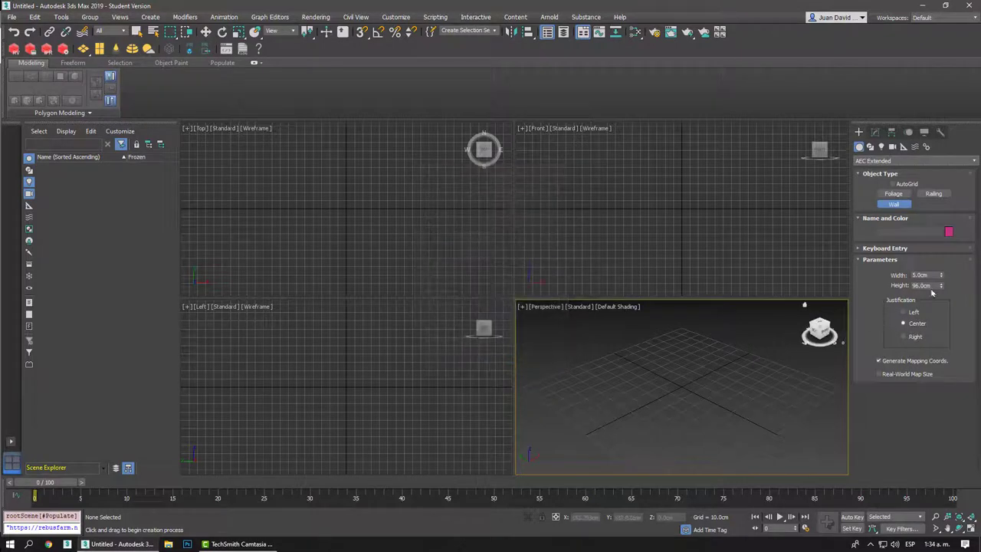
Set the wall to 10 cm width and 300 cm height, then maximize Perspective.
double_click(932, 274)
key("Tab")
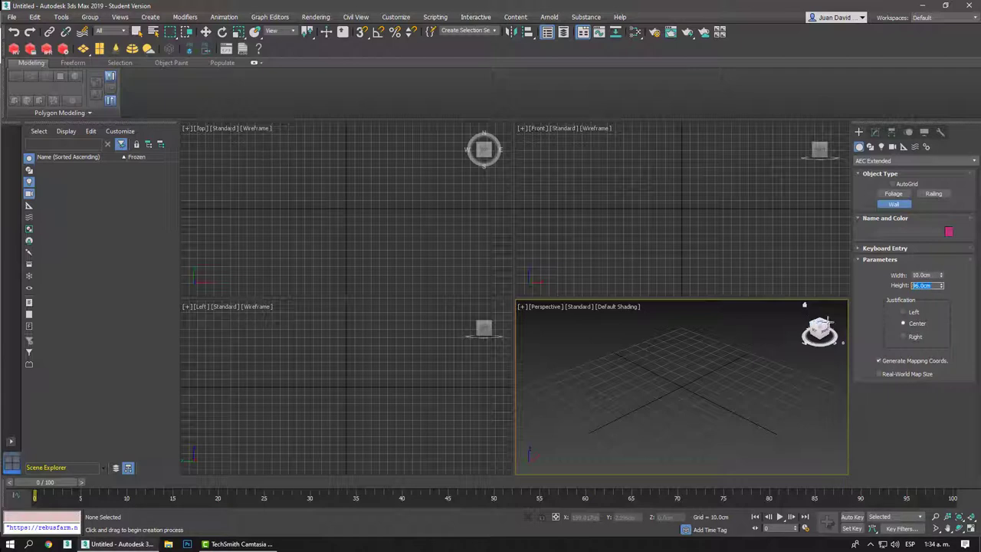
type("300")
key("Return")
key("alt+w")
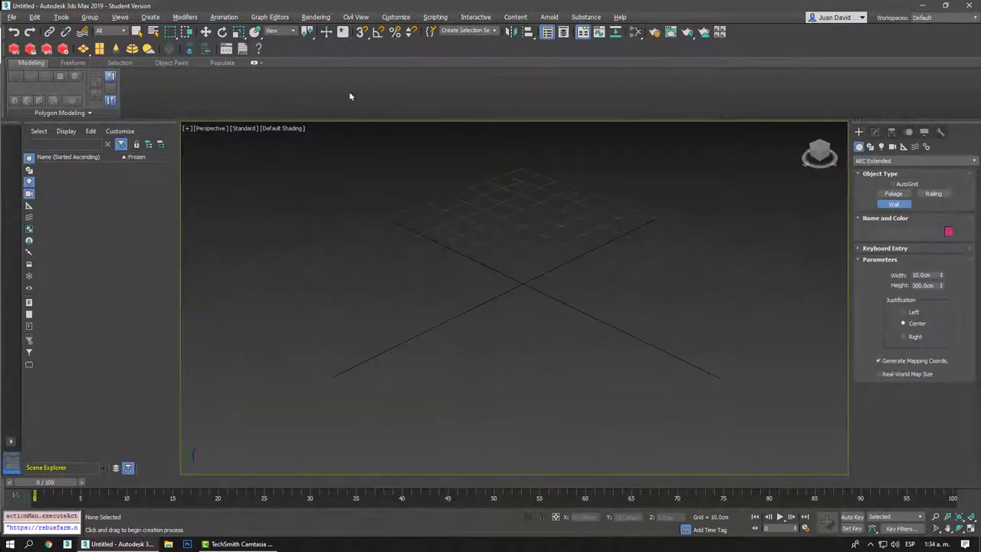
Turn on grid snapping and draw the wall segment Wall001.
left_click(361, 32)
right_click(363, 35)
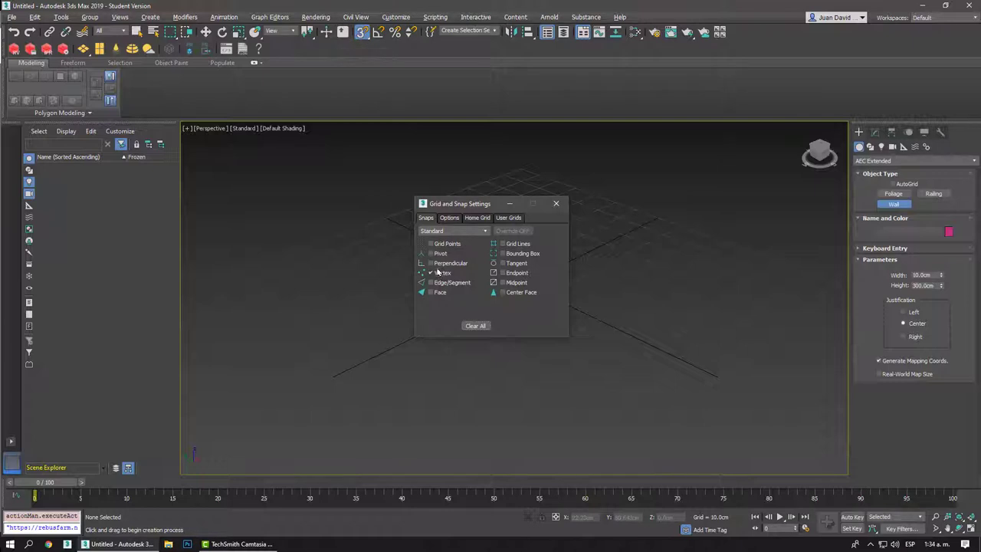
left_click(559, 207)
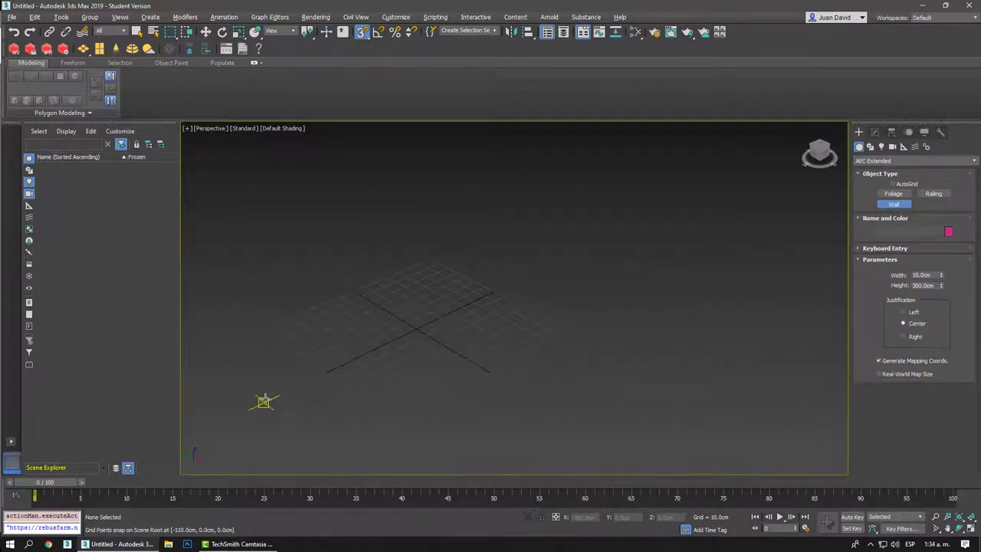
left_click(265, 401)
scroll(478, 304, "down", 5)
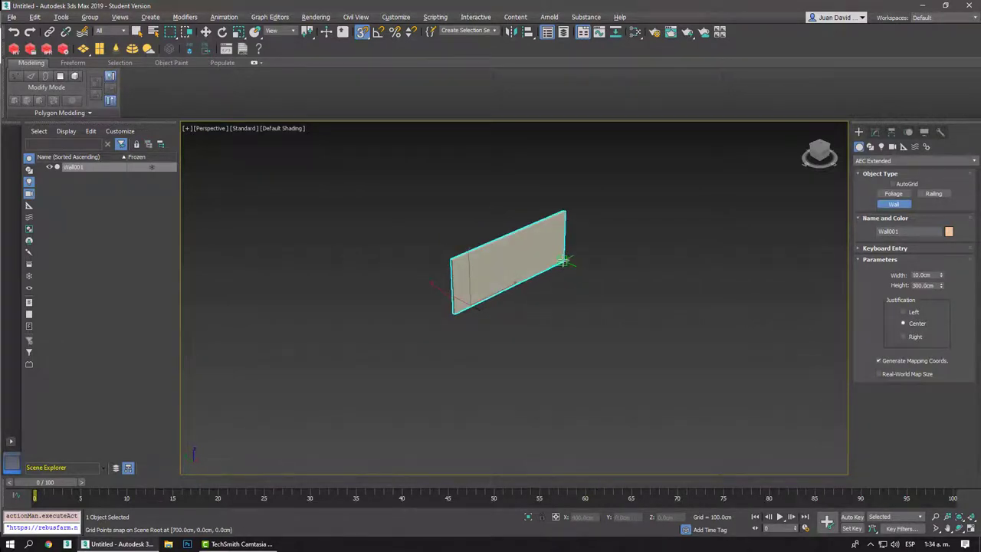
scroll(540, 310, "up", 5)
right_click(613, 296)
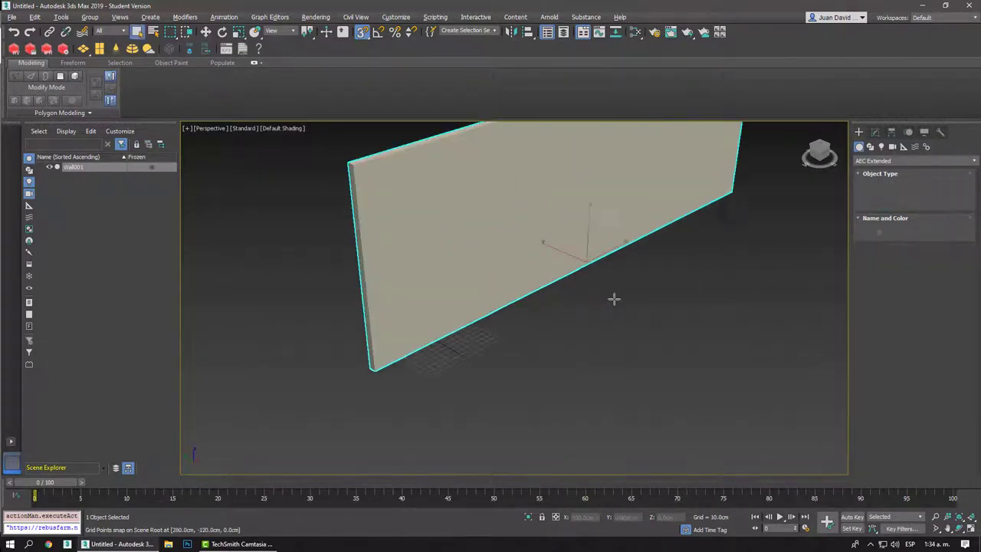
Centre Wall001 by resetting its X position to 0 with Move.
left_click(206, 33)
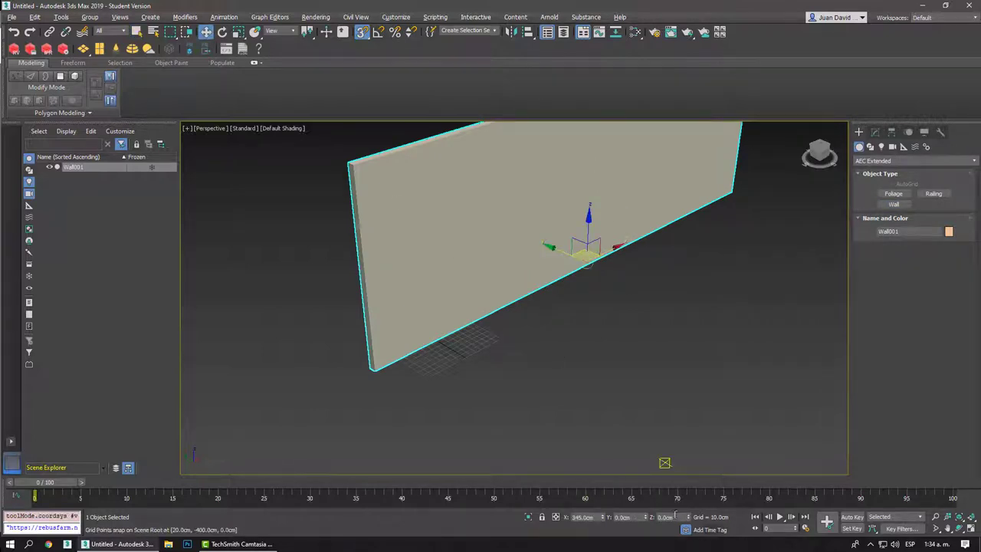
right_click(603, 517)
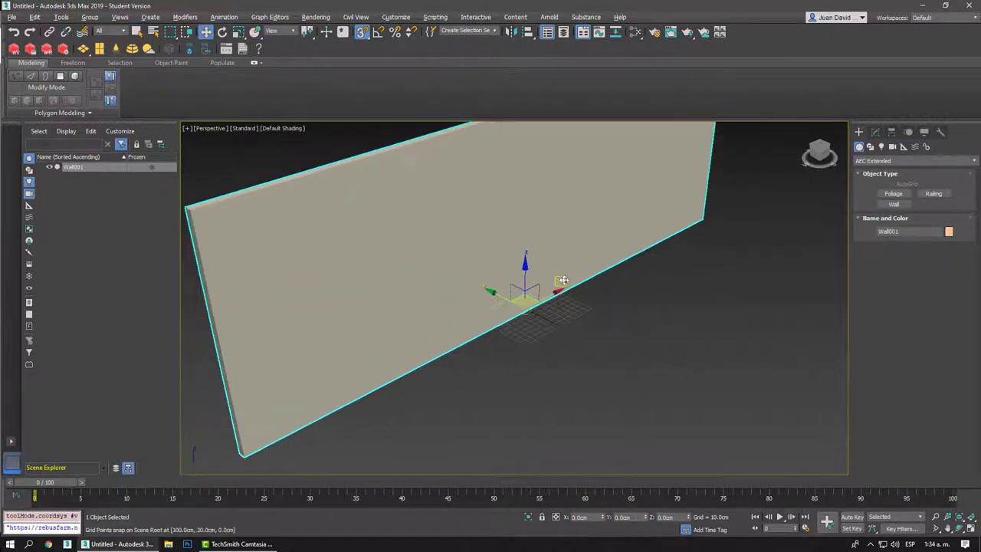
mouse_move(555, 285)
middle_mouse_down("alt")
mouse_move(561, 292)
mouse_move(567, 268)
middle_mouse_up("alt")
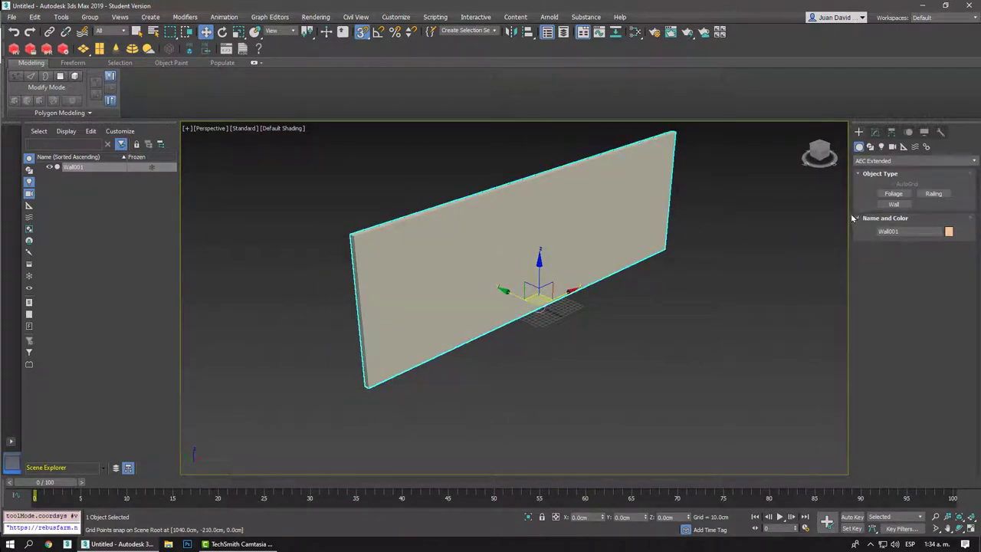
left_click(933, 193)
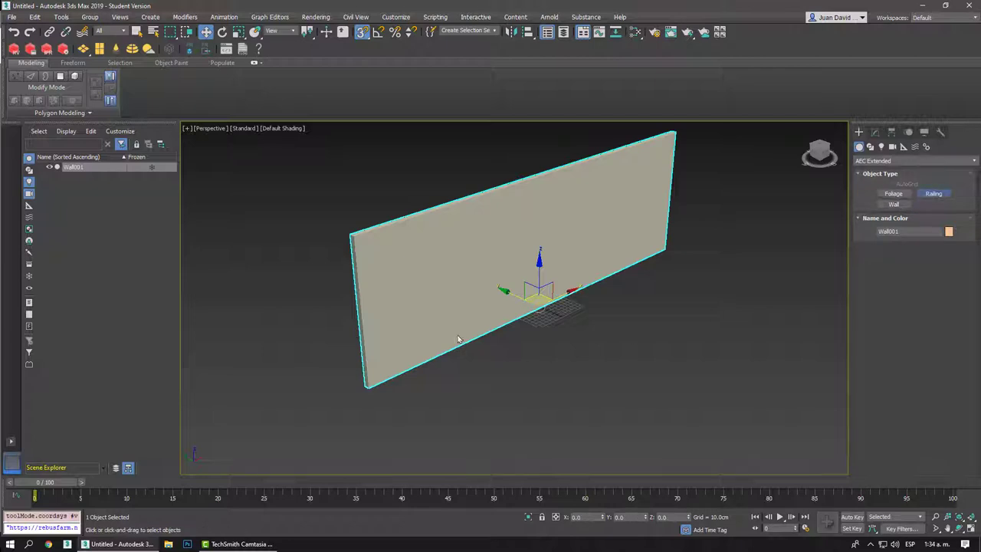
Draw a first railing from the wall's bottom edge, then delete it.
scroll(506, 328, "up", 3)
left_click(505, 323)
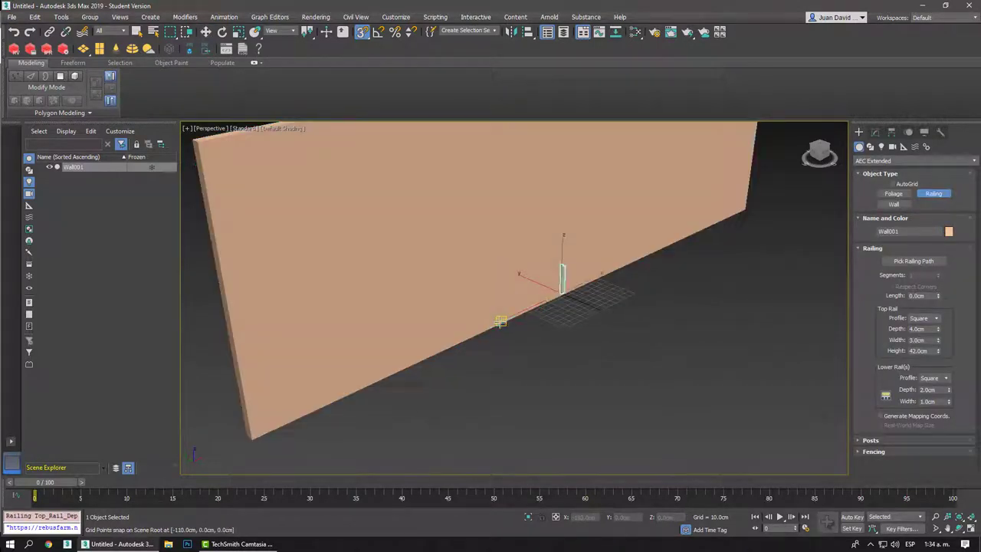
left_click_drag(501, 322, 563, 373)
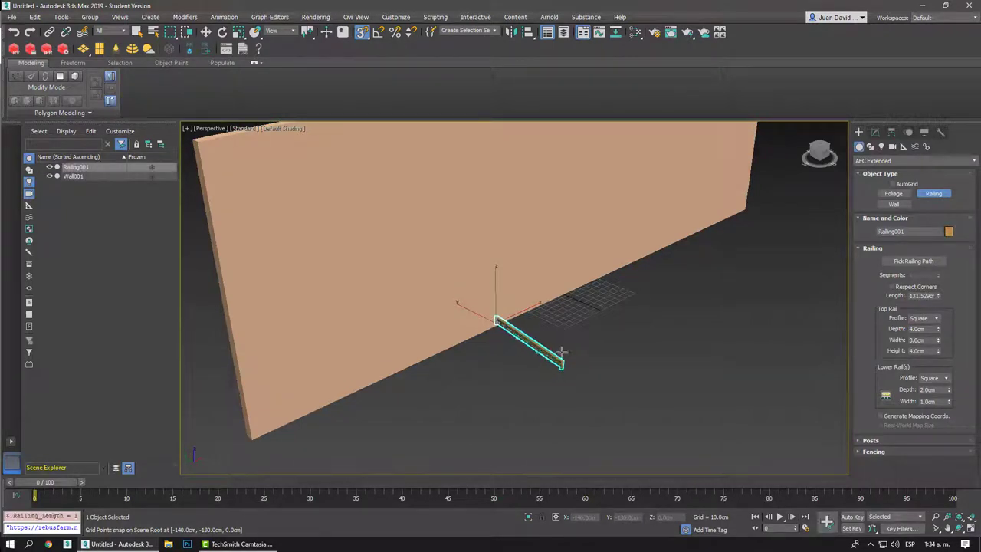
left_click(559, 312)
middle_click_drag(561, 314, 565, 337, "alt")
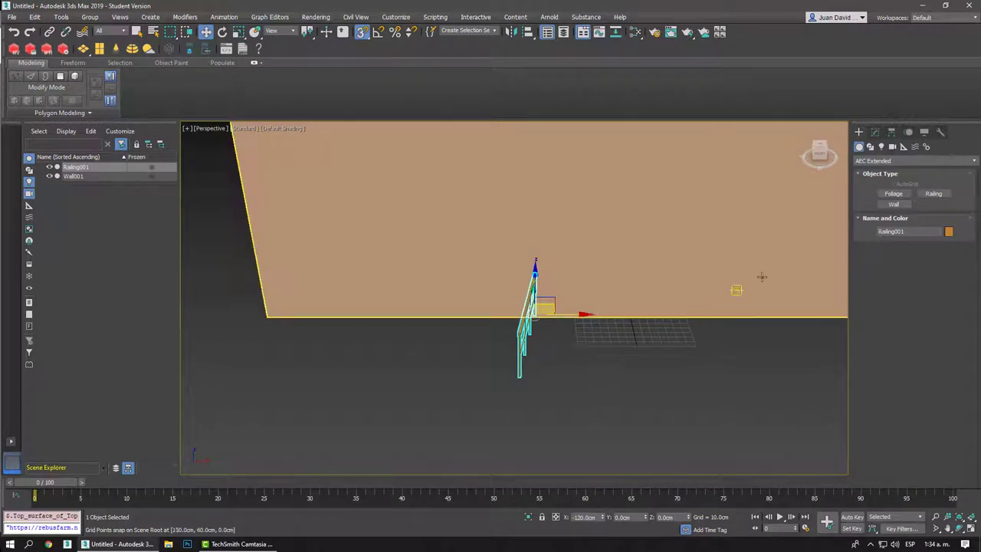
key("Delete")
Create the 170 cm Railing001 at the wall's base, discard the extra railing, and Shift-drag a copy.
left_click(927, 194)
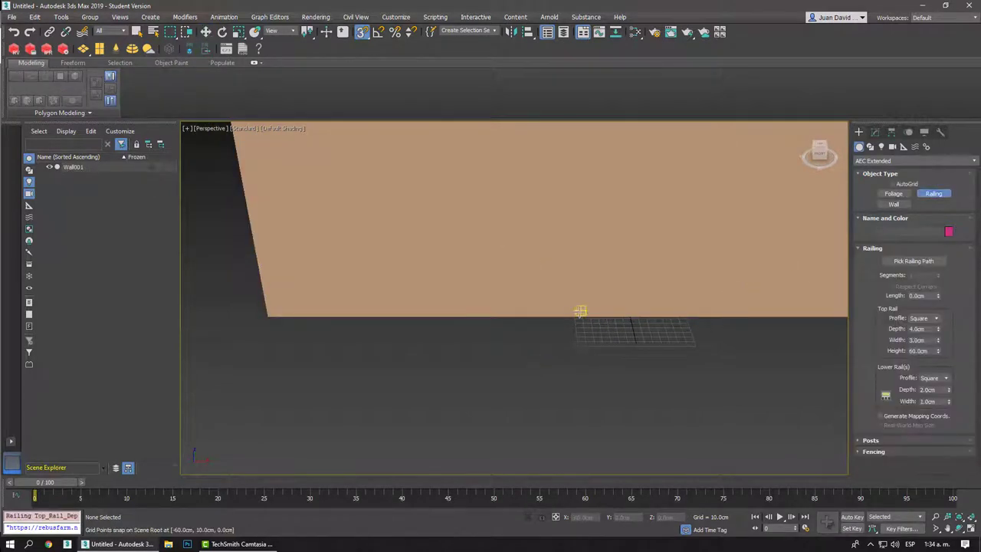
left_click_drag(574, 313, 584, 400)
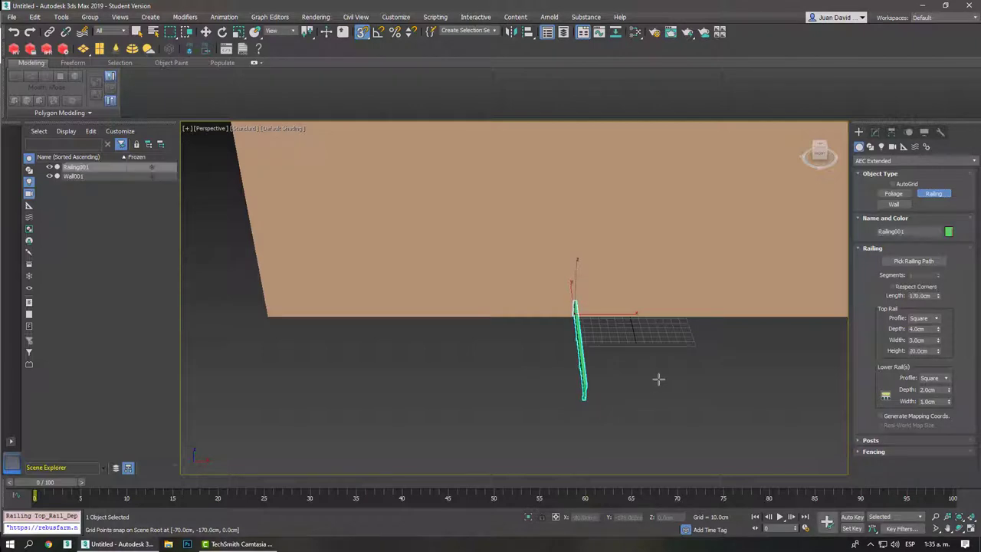
left_click(637, 355)
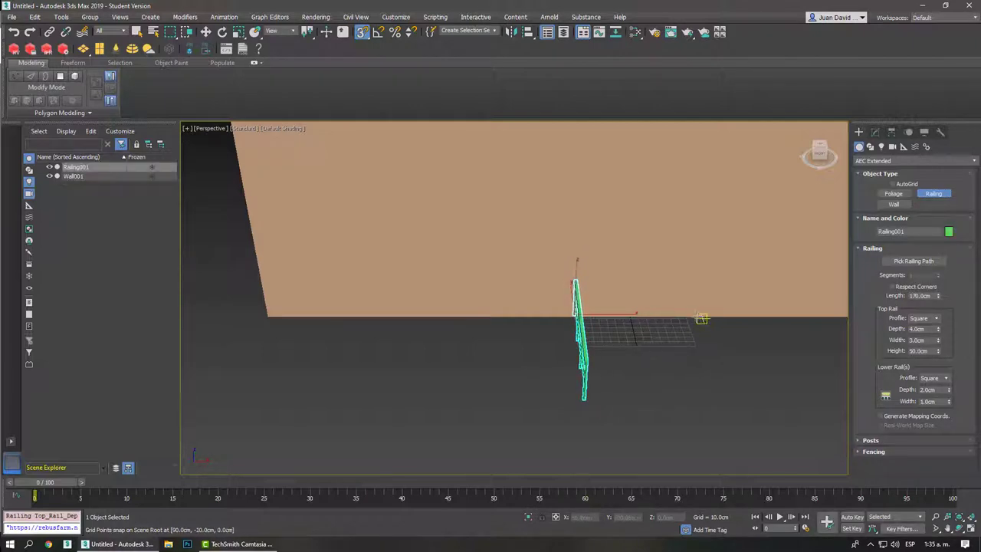
left_click_drag(691, 342, 707, 388)
left_click(695, 399)
right_click(694, 399)
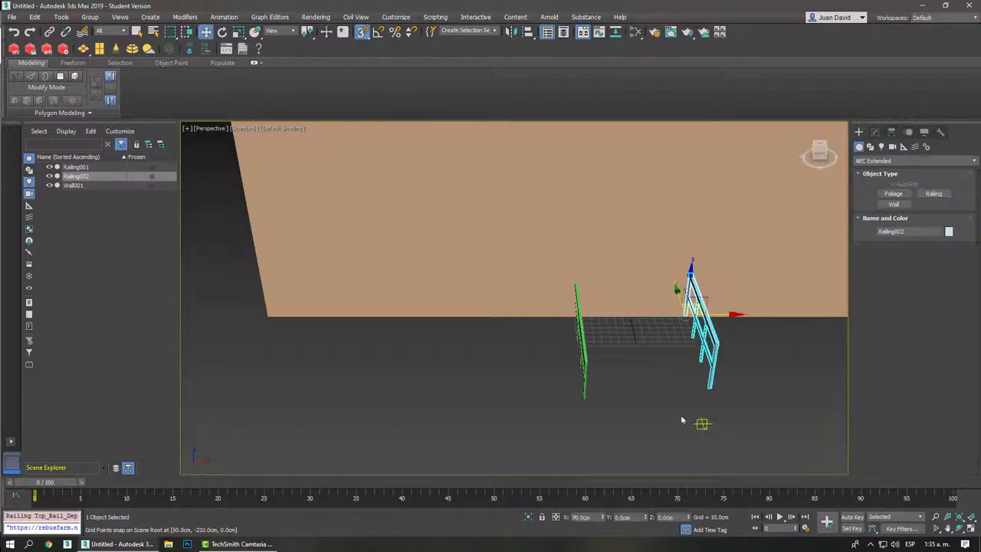
key("Delete")
left_click(586, 369)
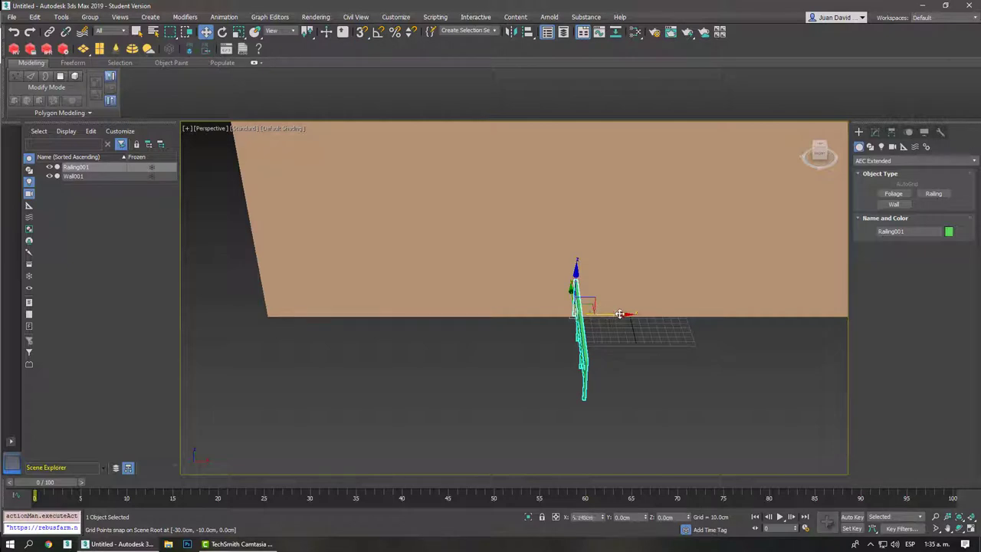
left_click_drag(605, 321, 709, 317, "shift")
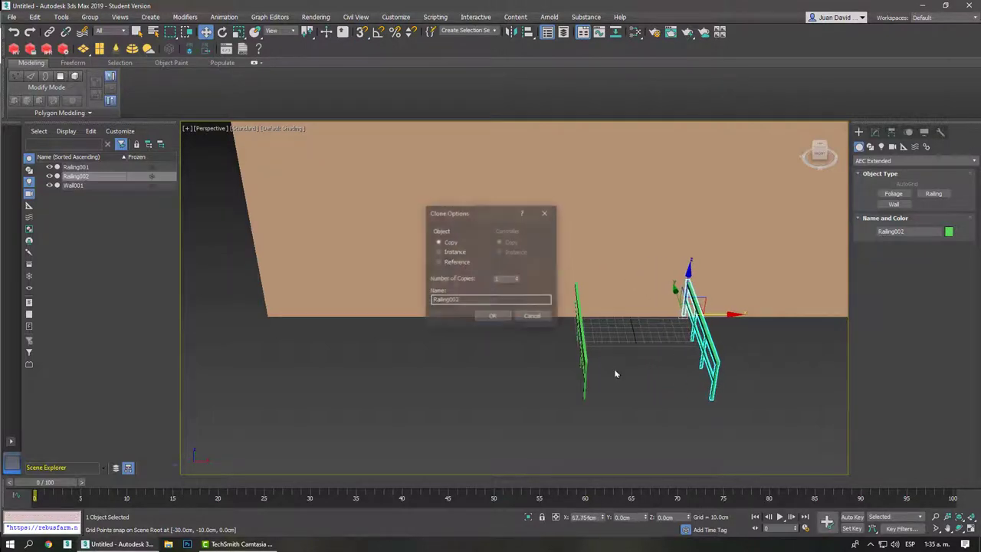
Place the copy as Railing002 beside Railing001 and open the object category list.
left_click(496, 321)
mouse_move(611, 314)
middle_mouse_down("alt")
mouse_move(747, 335)
mouse_move(659, 368)
mouse_move(633, 389)
mouse_move(545, 396)
middle_mouse_up("alt")
left_click(652, 378, "ctrl")
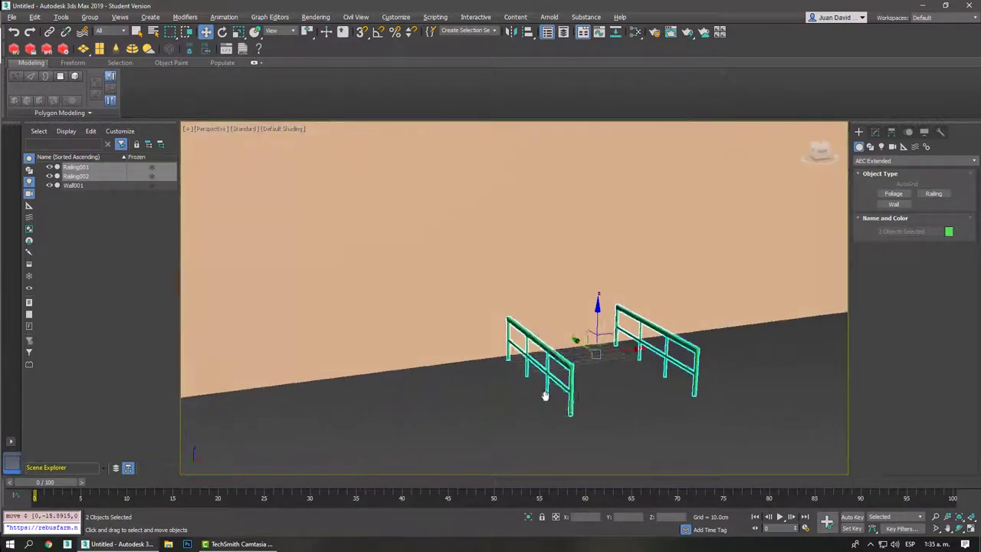
left_click(639, 412)
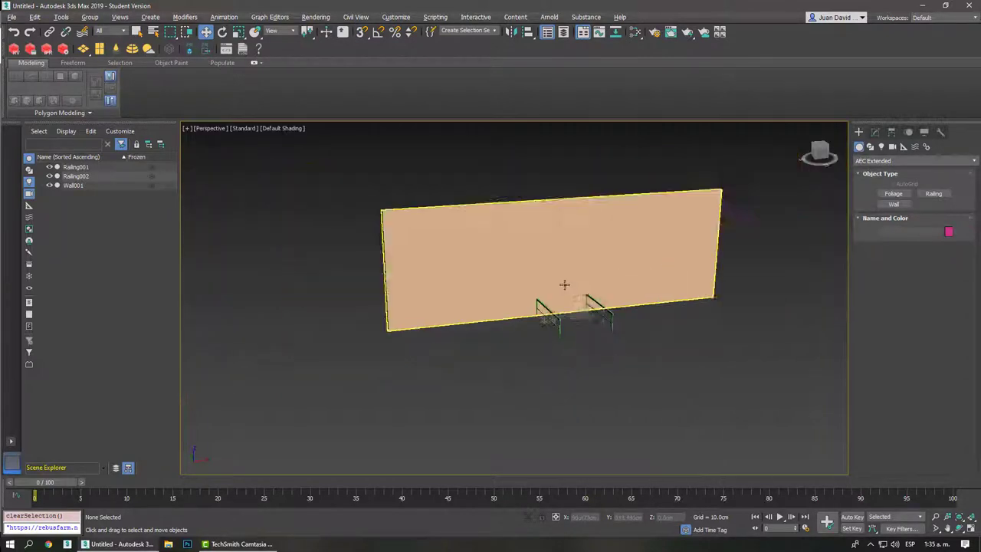
scroll(564, 284, "down", 5)
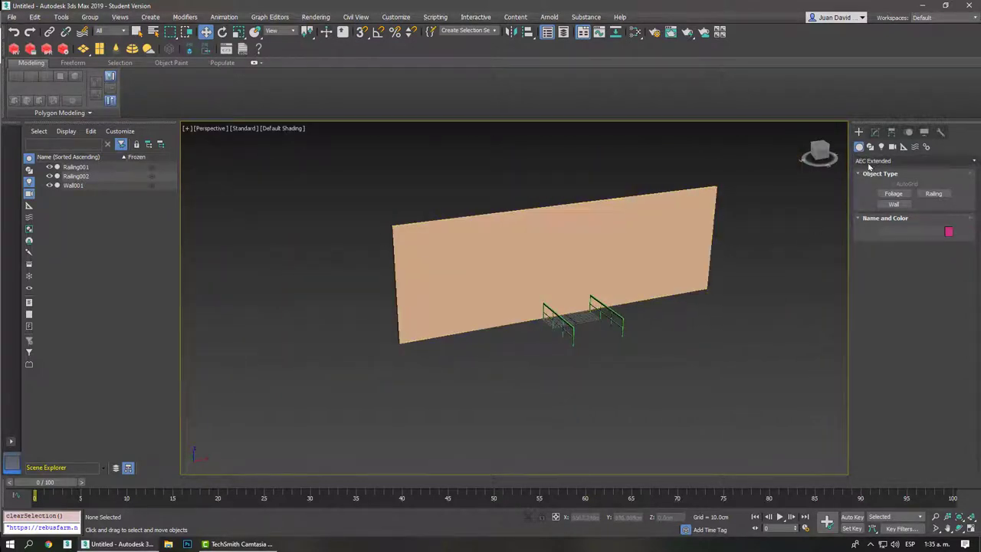
left_click(868, 161)
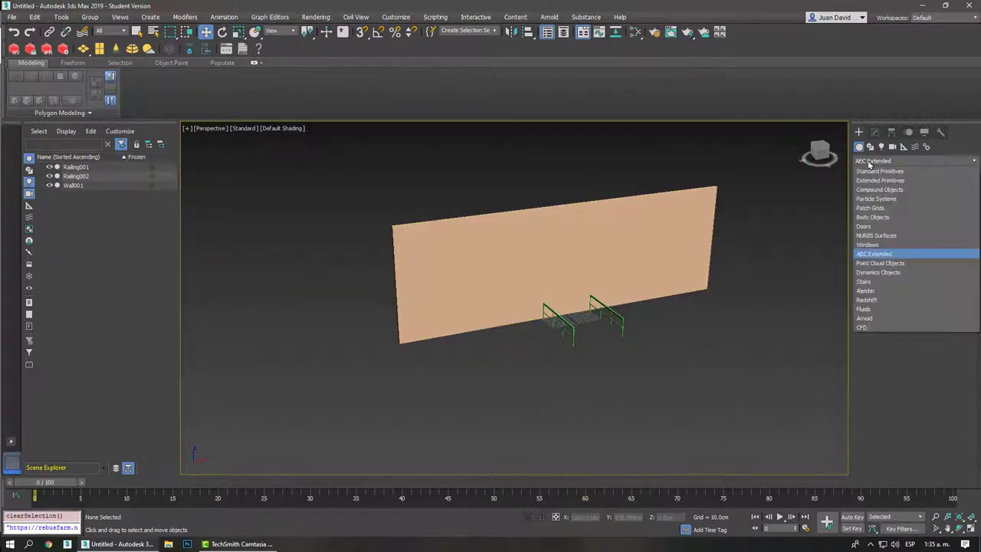
Choose the Pivot door type, switch to wireframe and turn on snapping.
left_click(868, 229)
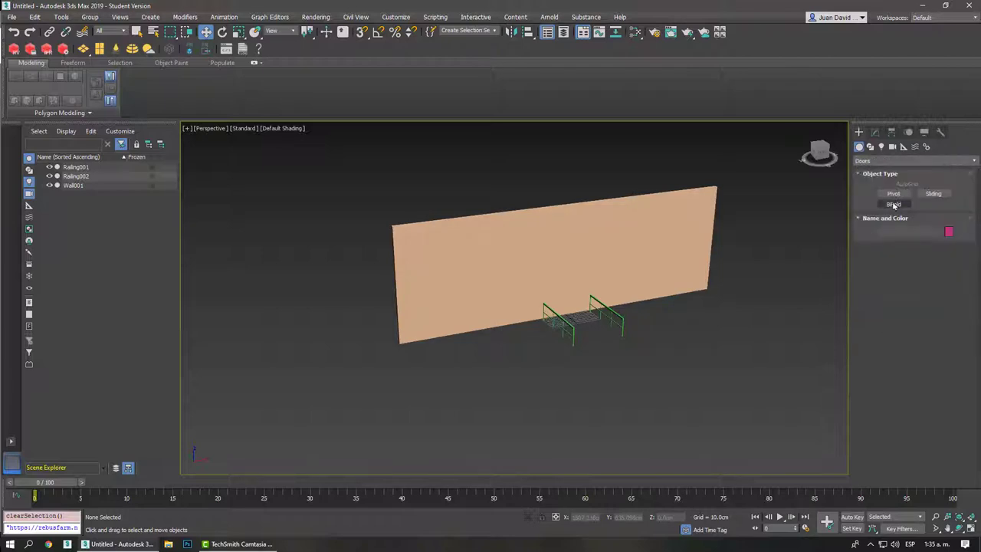
left_click(894, 197)
scroll(512, 351, "up", 3)
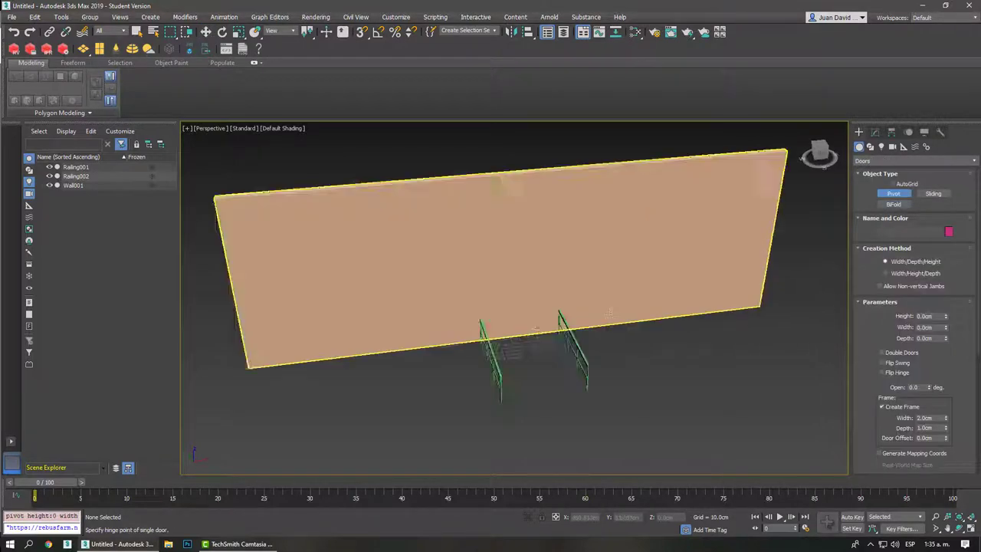
scroll(453, 359, "up", 3)
scroll(506, 330, "up", 1)
key("F3")
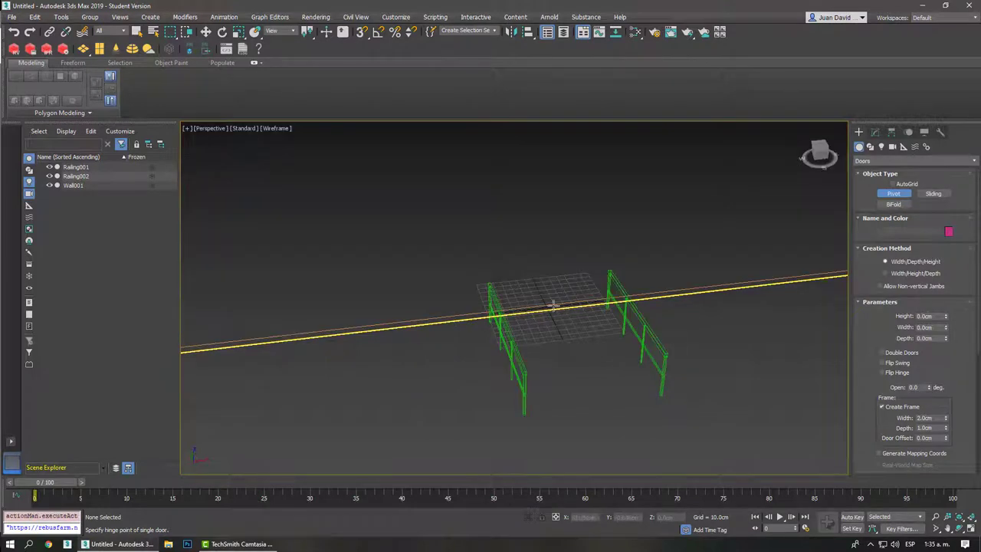
left_click(363, 32)
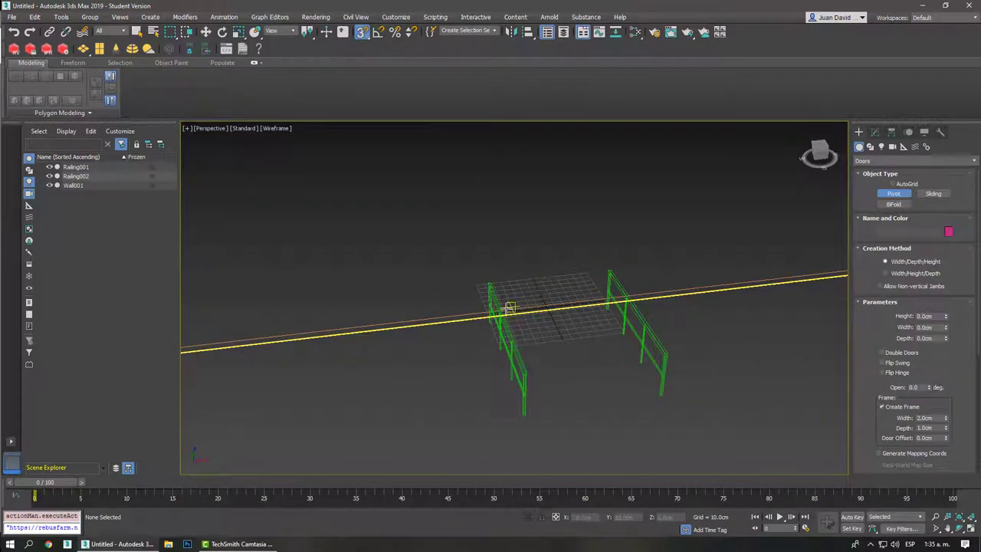
left_click_drag(494, 314, 605, 301)
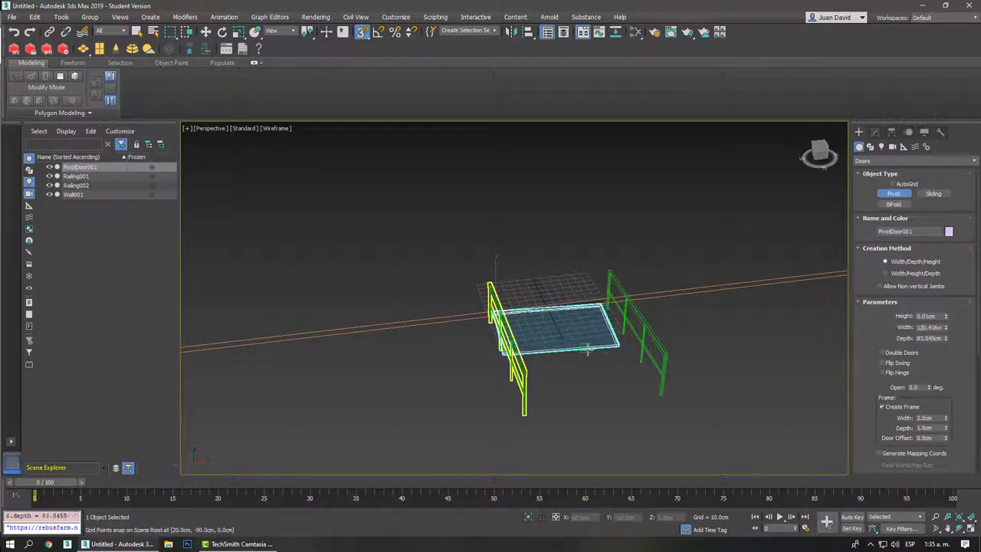
right_click(722, 333)
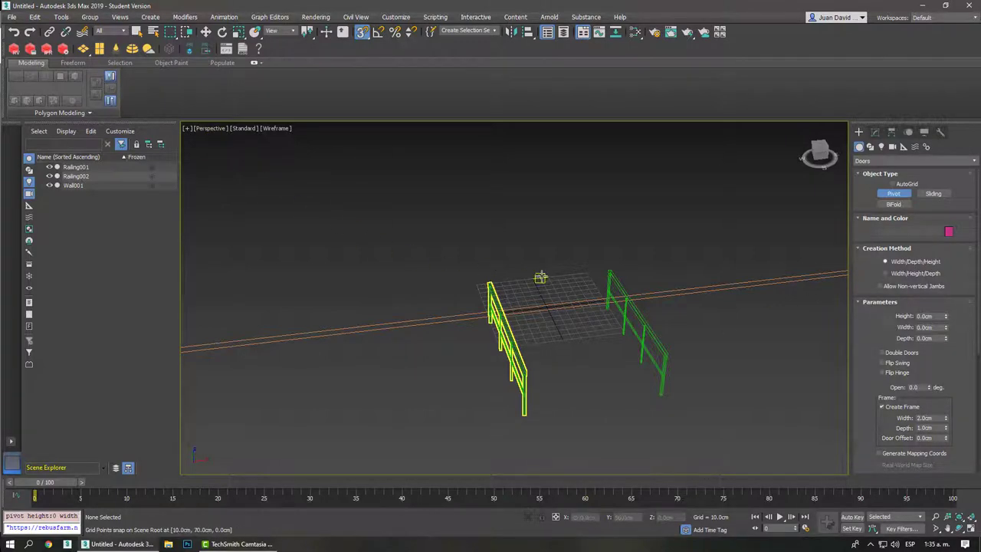
Draw PivotDoor001 between the railings, about 140 cm wide, 10 cm deep and 210 cm tall.
scroll(530, 283, "up", 3)
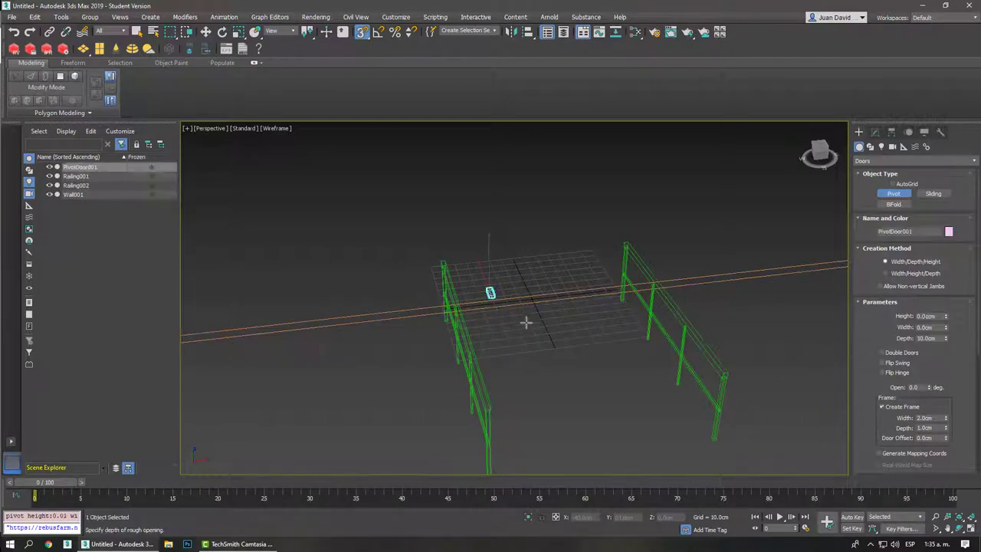
middle_click_drag(442, 310, 432, 330, "alt")
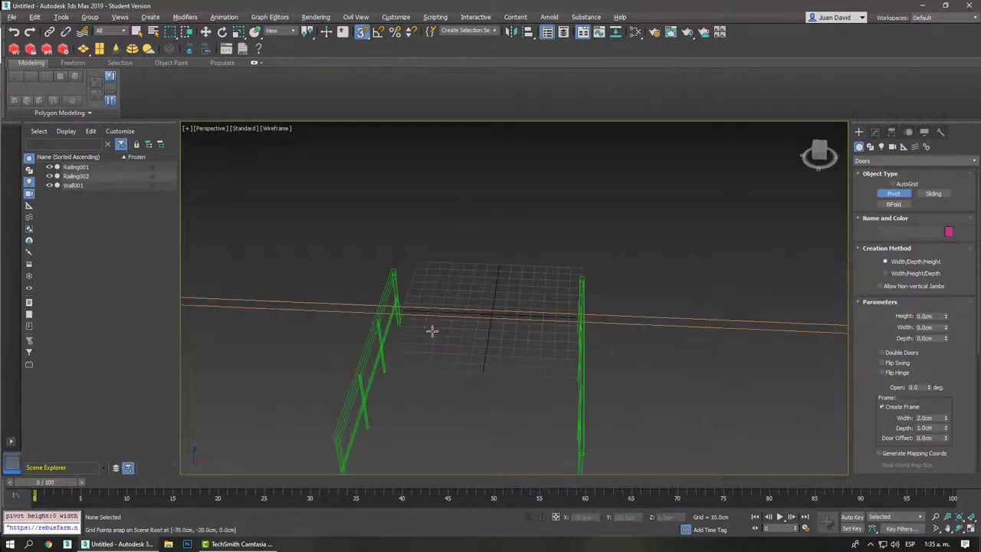
left_click_drag(399, 310, 580, 318)
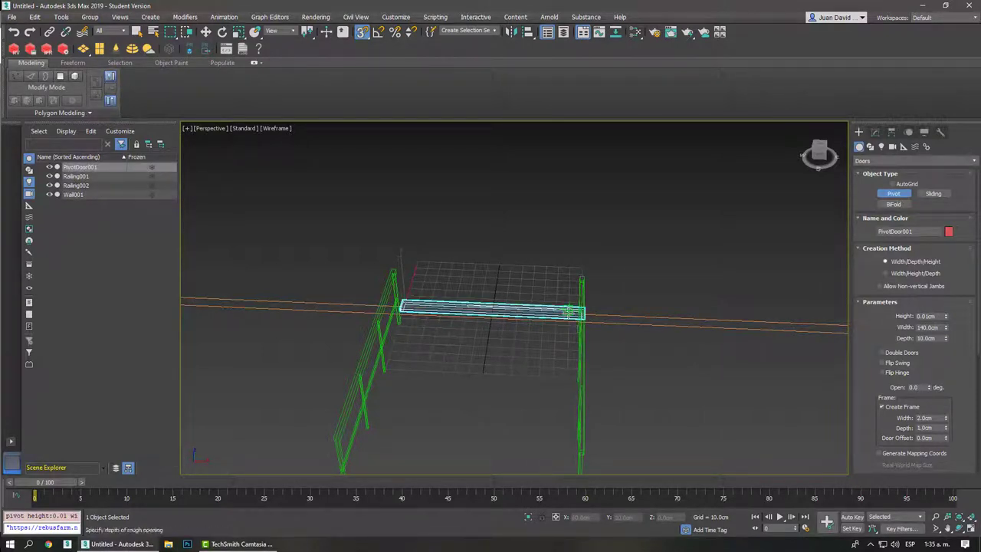
left_click(569, 309)
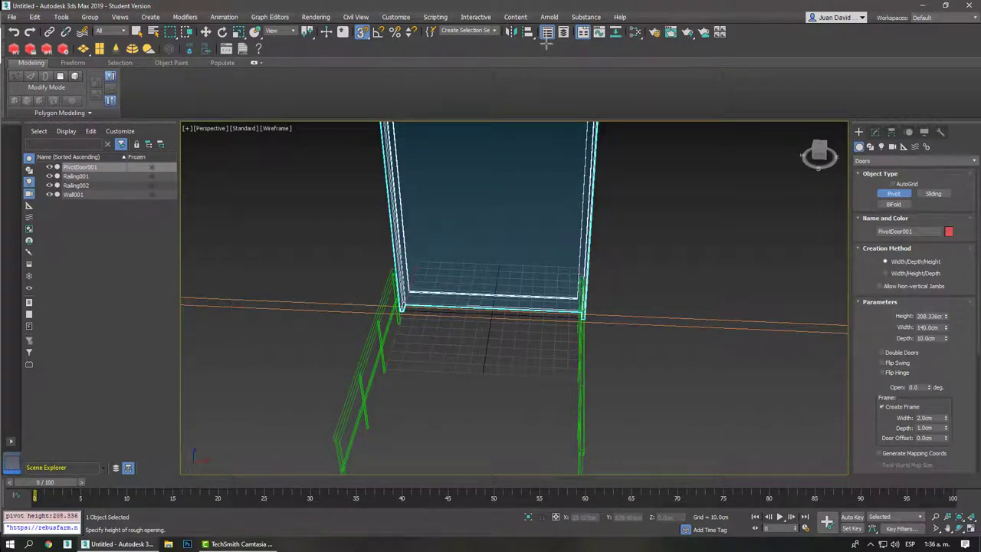
left_click(597, 240)
right_click(521, 317)
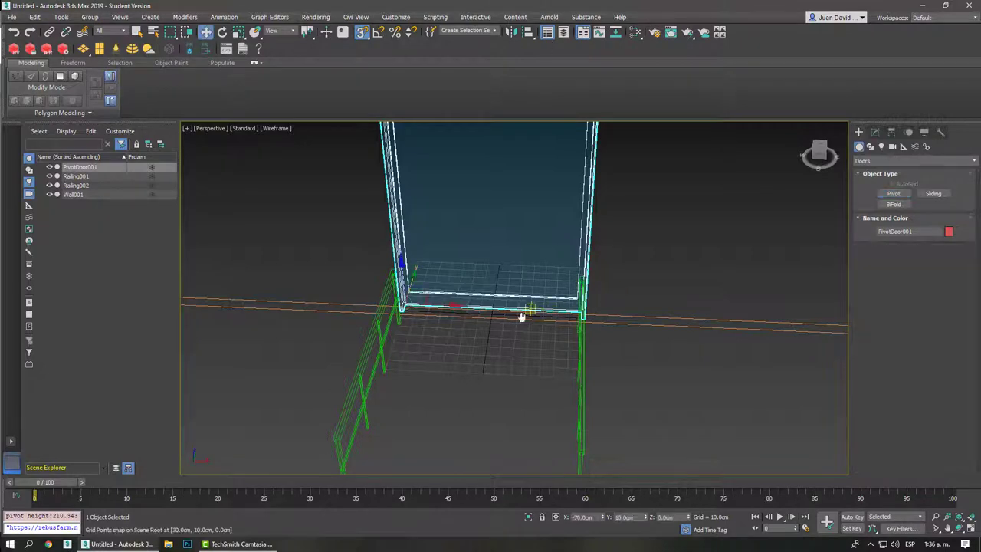
Return to shaded view and nudge the door slightly along Y against the wall.
scroll(557, 325, "down", 5)
key("F3")
mouse_move(529, 339)
middle_mouse_down("alt")
mouse_move(610, 343)
mouse_move(490, 321)
middle_mouse_up("alt")
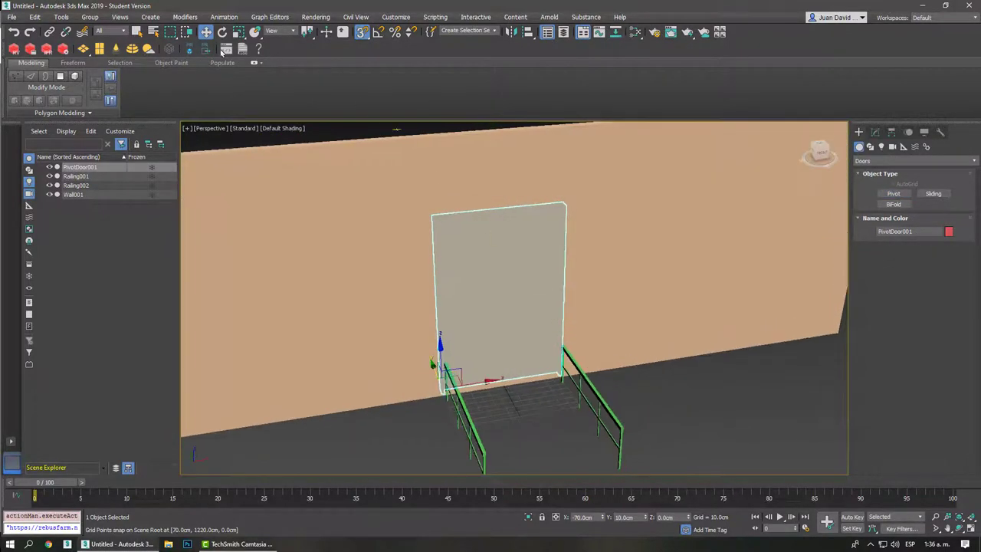
middle_click_drag(635, 313, 456, 352, "alt")
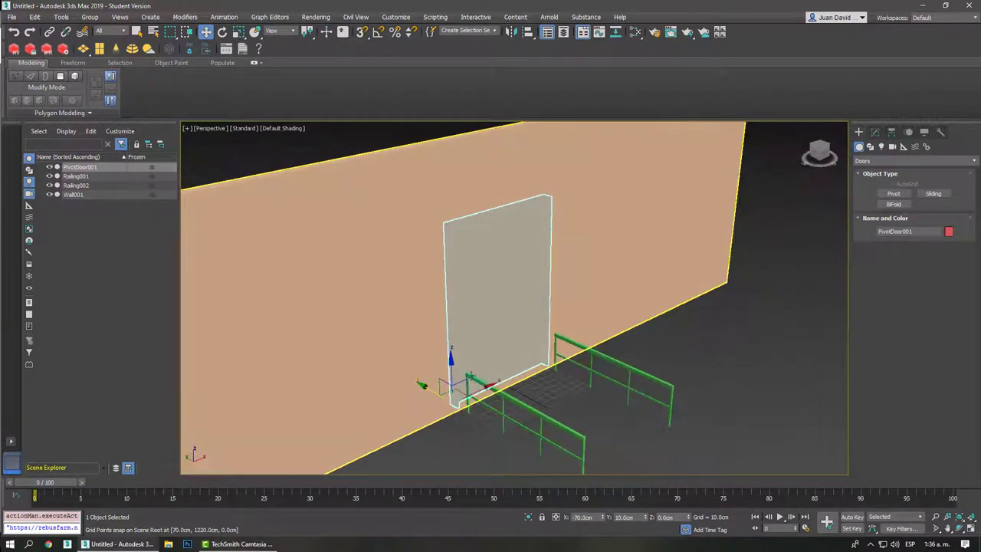
left_click_drag(456, 352, 458, 353)
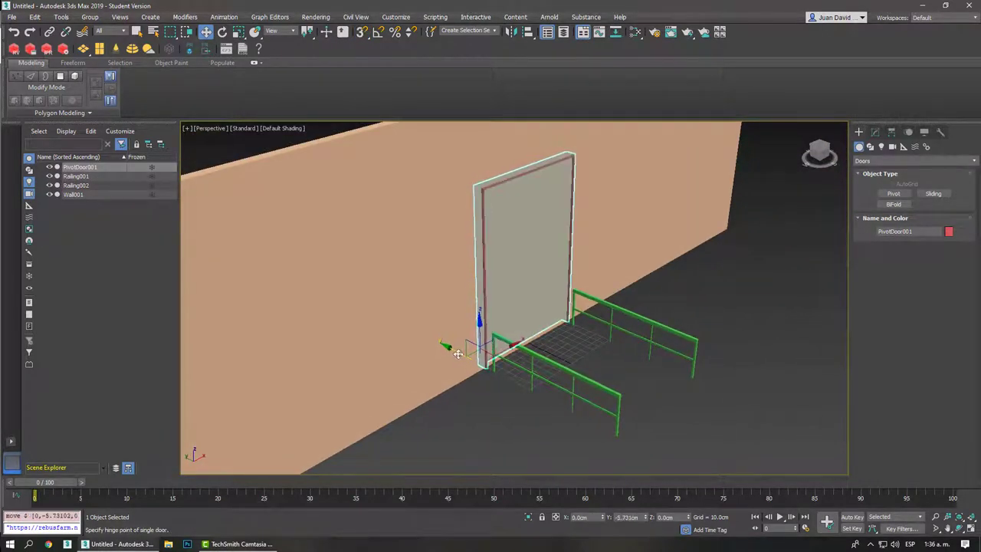
middle_click_drag(558, 361, 488, 224, "alt")
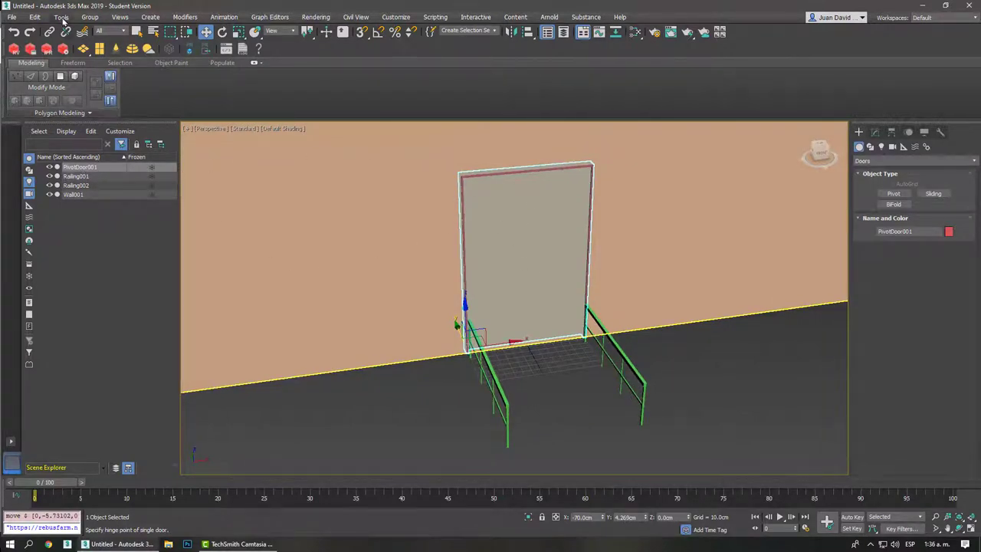
Link PivotDoor001 to Wall001 in the Scene Explorer.
left_click(61, 17)
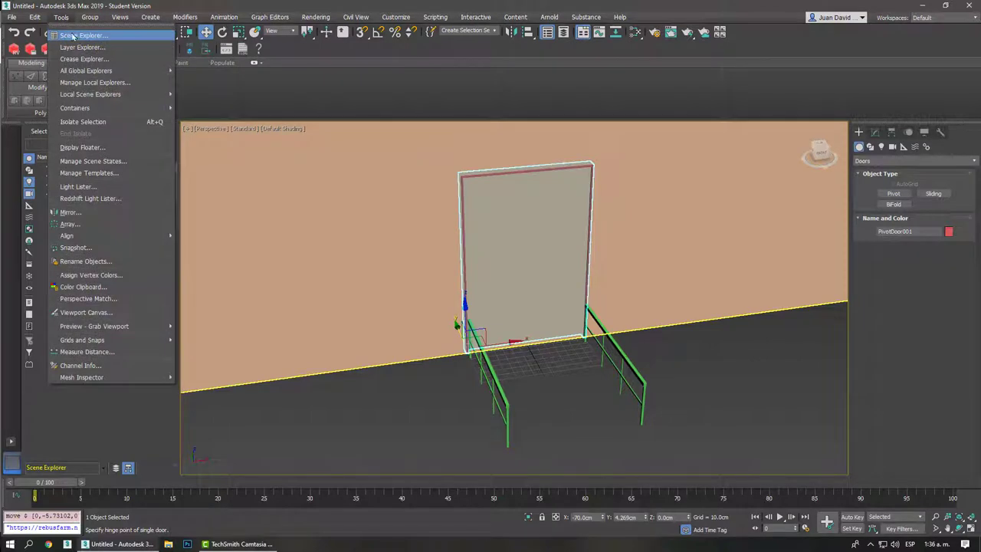
left_click(73, 34)
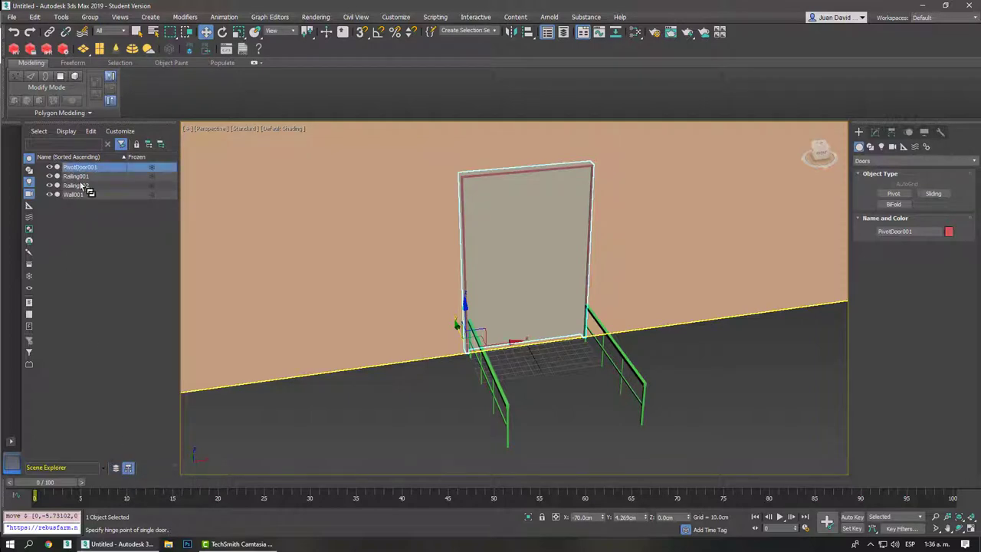
left_click_drag(81, 183, 82, 195)
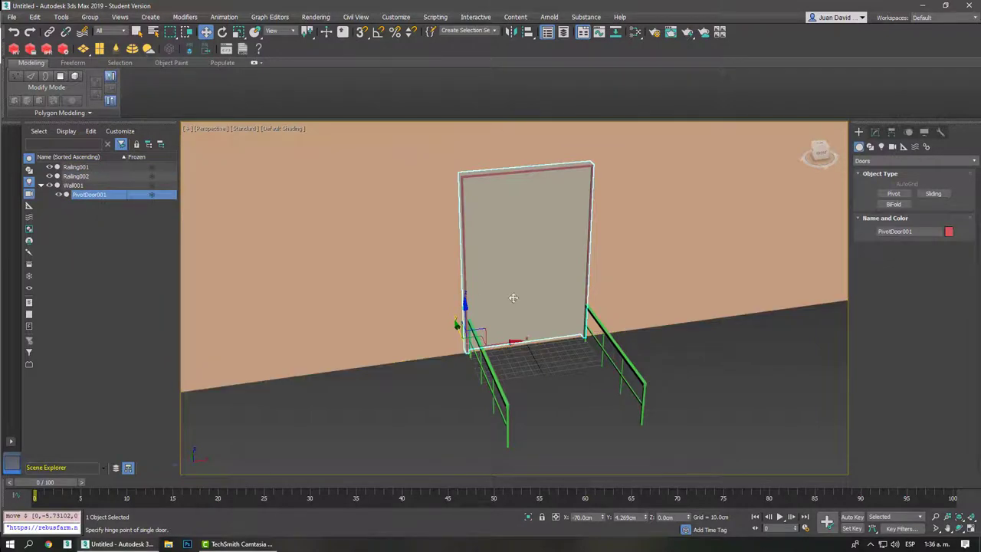
Set the door's Open value to 46 degrees in the Modify panel.
middle_click_drag(513, 297, 540, 287, "alt")
middle_click_drag(590, 373, 560, 383, "alt")
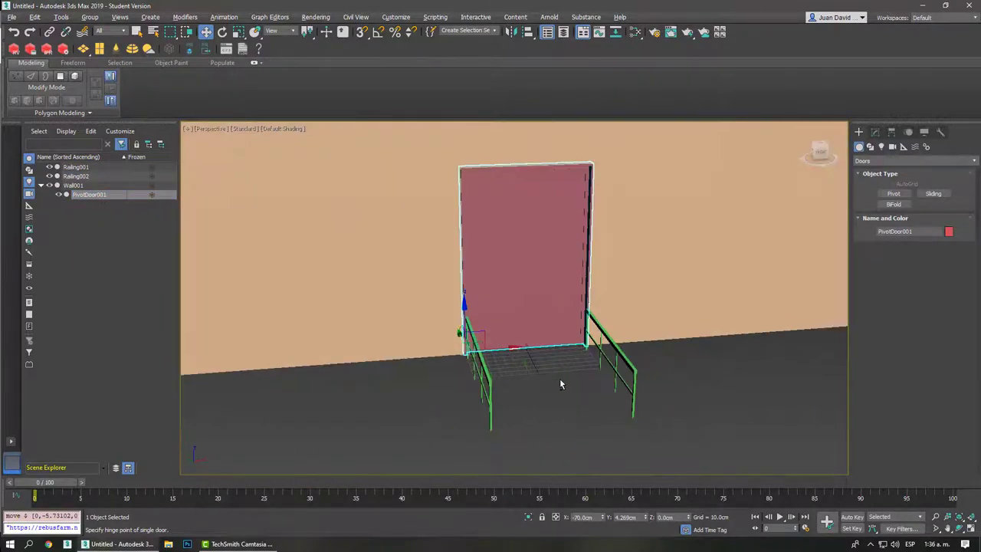
left_click(875, 132)
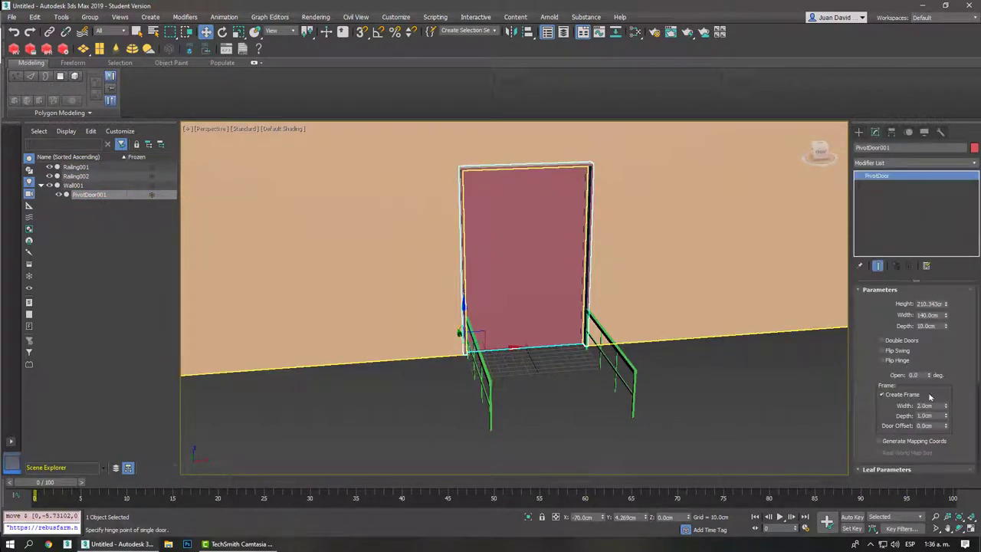
left_click_drag(930, 376, 930, 353)
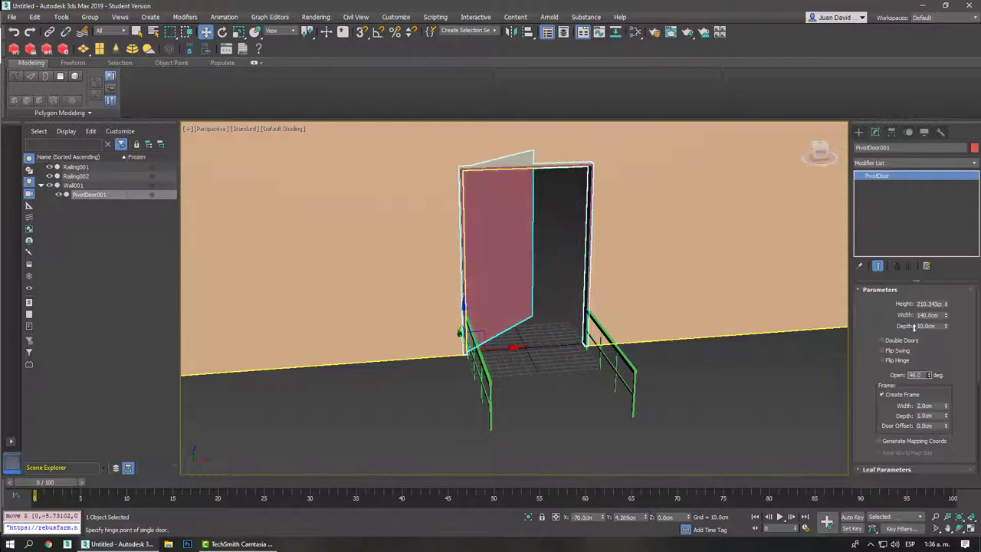
mouse_move(536, 367)
middle_mouse_down("alt")
mouse_move(473, 373)
mouse_move(528, 361)
middle_mouse_up("alt")
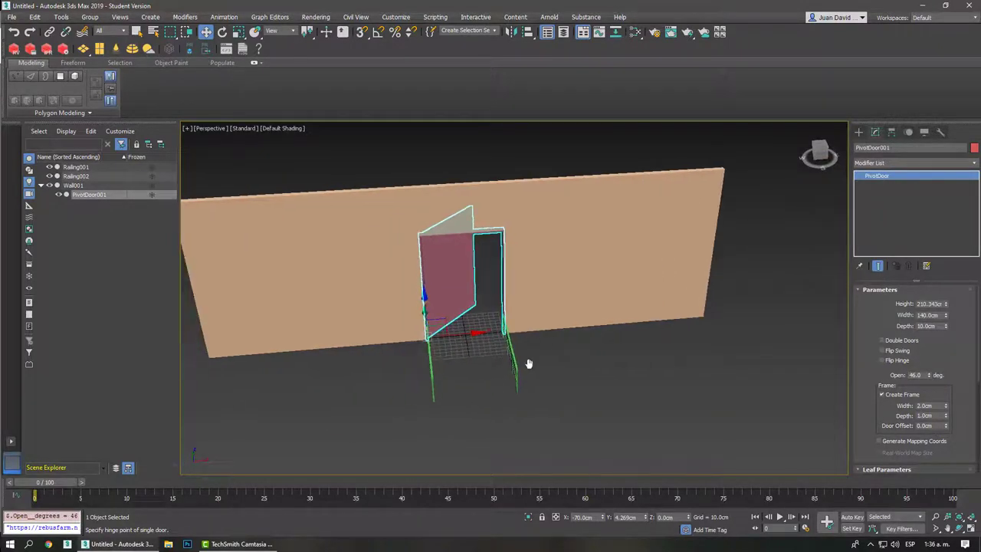
left_click(860, 131)
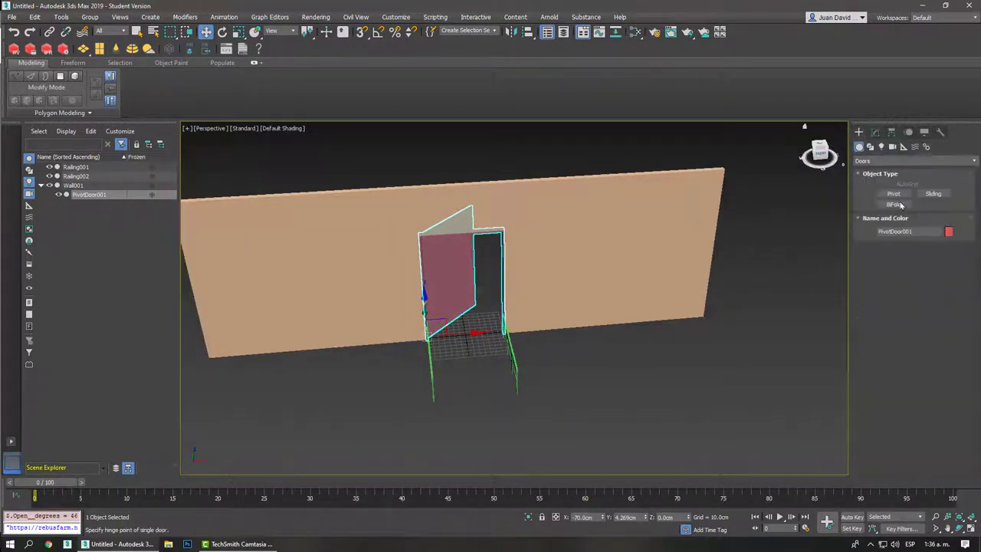
Create AwningWindow001, about 270 cm wide, on the wall beside the door.
left_click(870, 162)
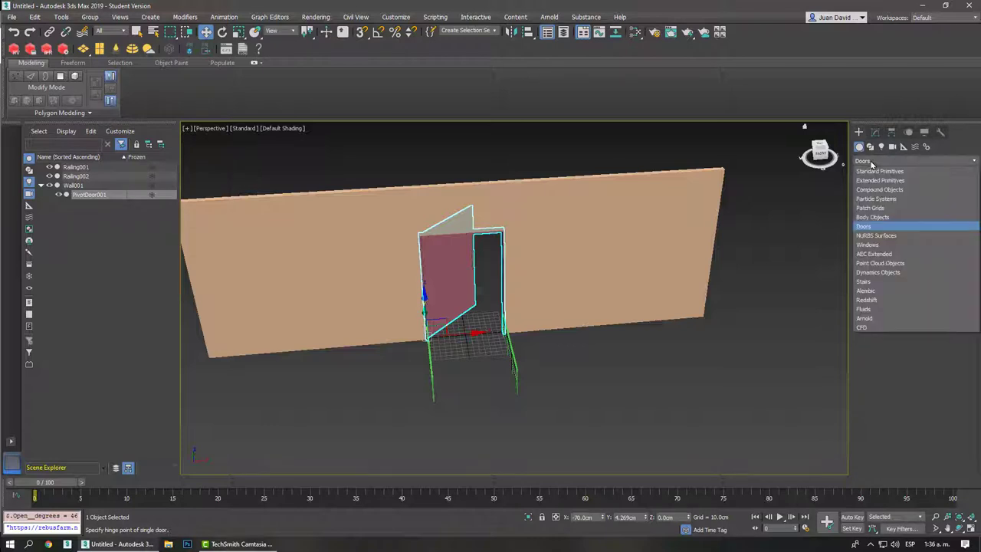
left_click(867, 245)
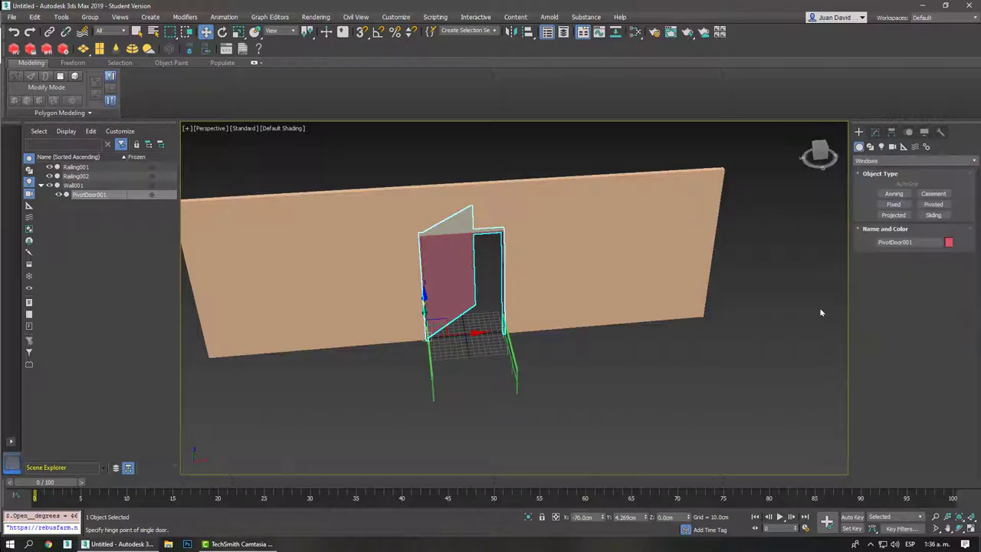
left_click(894, 194)
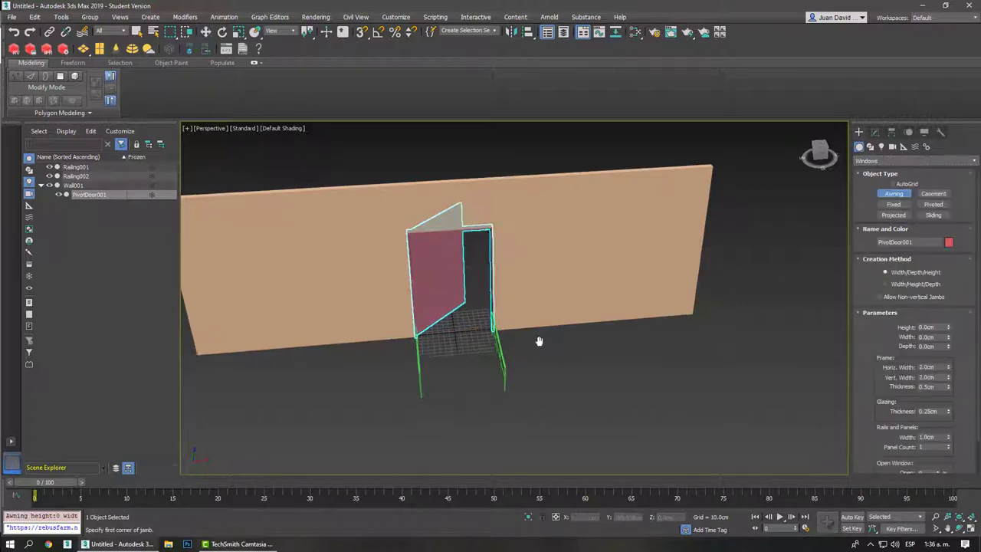
scroll(508, 329, "up", 2)
middle_click_drag(508, 329, 475, 344)
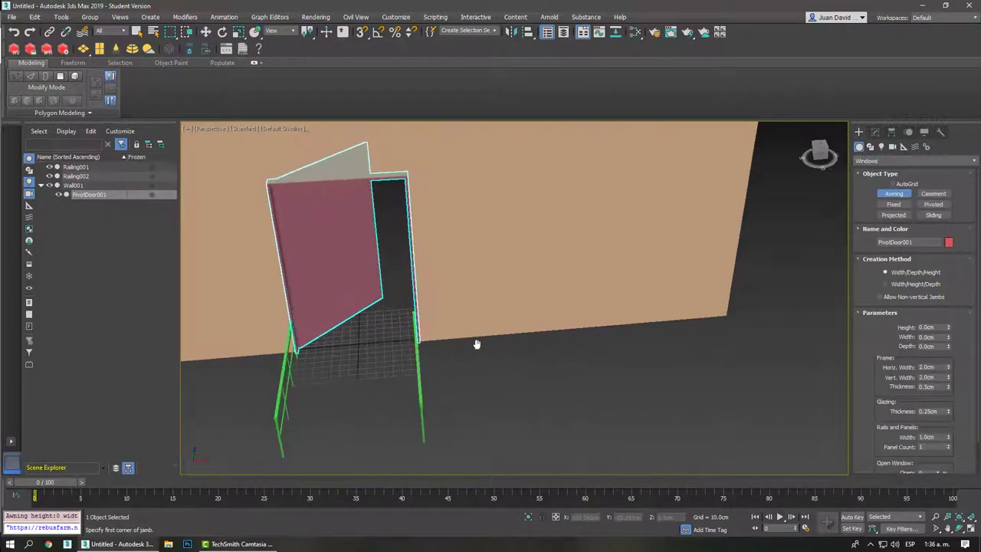
left_click(361, 32)
key("F3")
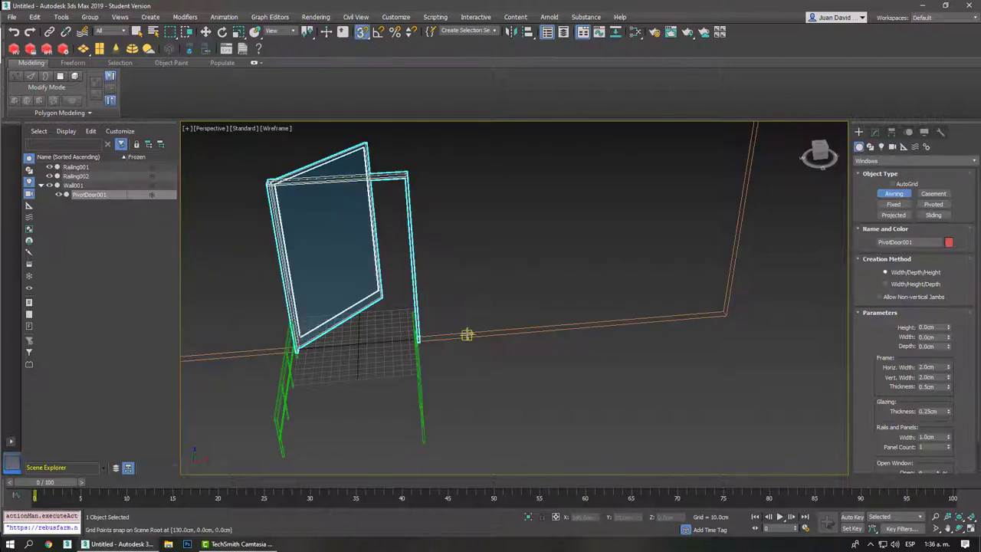
left_click_drag(467, 335, 682, 316)
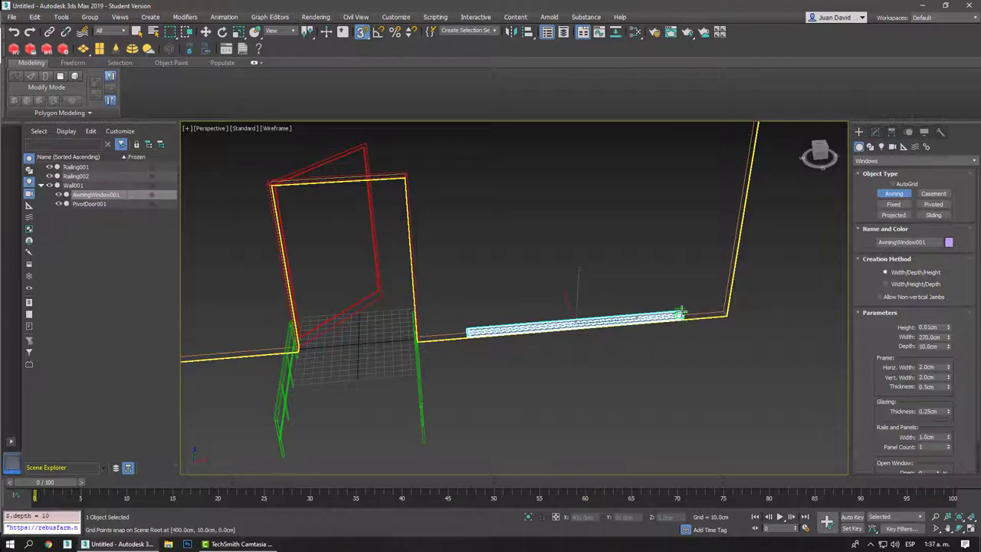
left_click(696, 149)
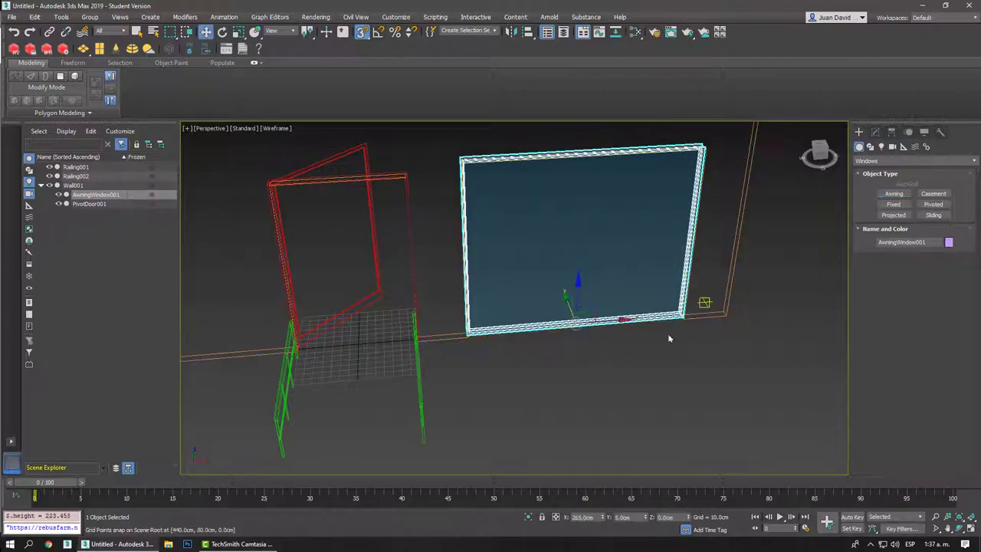
key("F3")
middle_click_drag(667, 338, 536, 330, "alt")
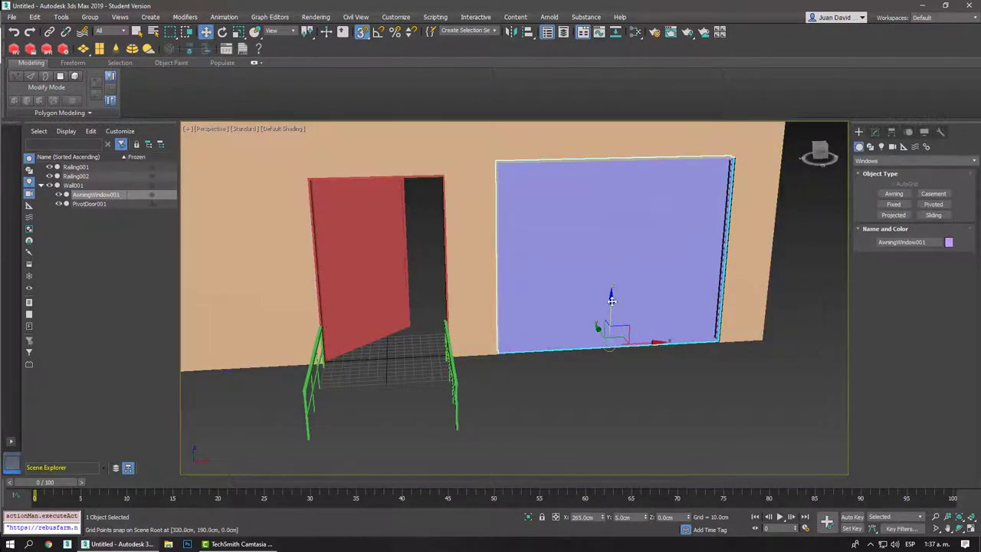
Turn off snaps, raise the window slightly, and copy it left of the door as AwningWindow002.
key("s")
left_click_drag(611, 300, 613, 264)
scroll(616, 291, "down", 3)
mouse_move(613, 288)
middle_mouse_down("alt")
mouse_move(620, 291)
mouse_move(606, 314)
middle_mouse_up("alt")
scroll(614, 296, "up", 2)
left_click_drag(605, 318, 319, 330)
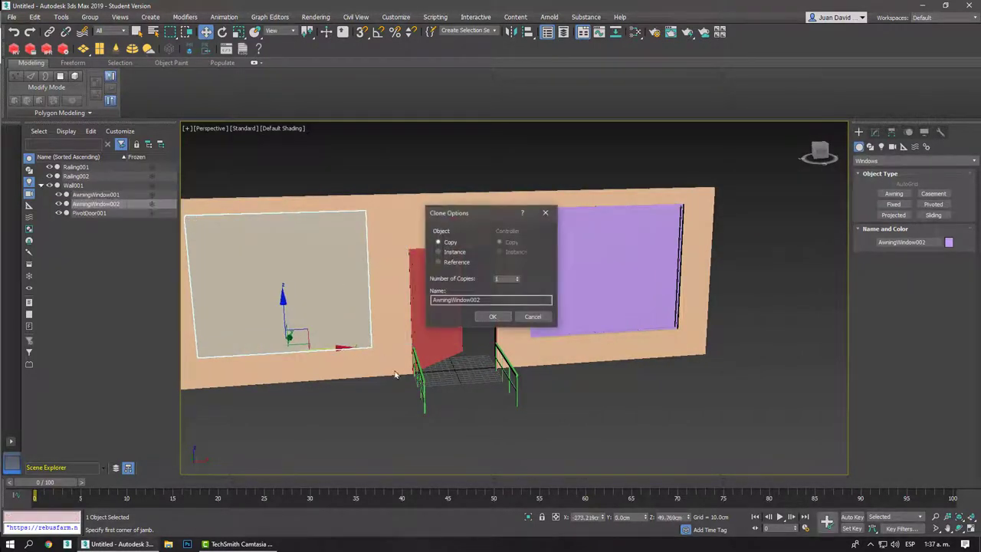
left_click(492, 316)
Move AwningWindow001 under Wall001 in the Scene Explorer hierarchy.
middle_click_drag(383, 341, 469, 336)
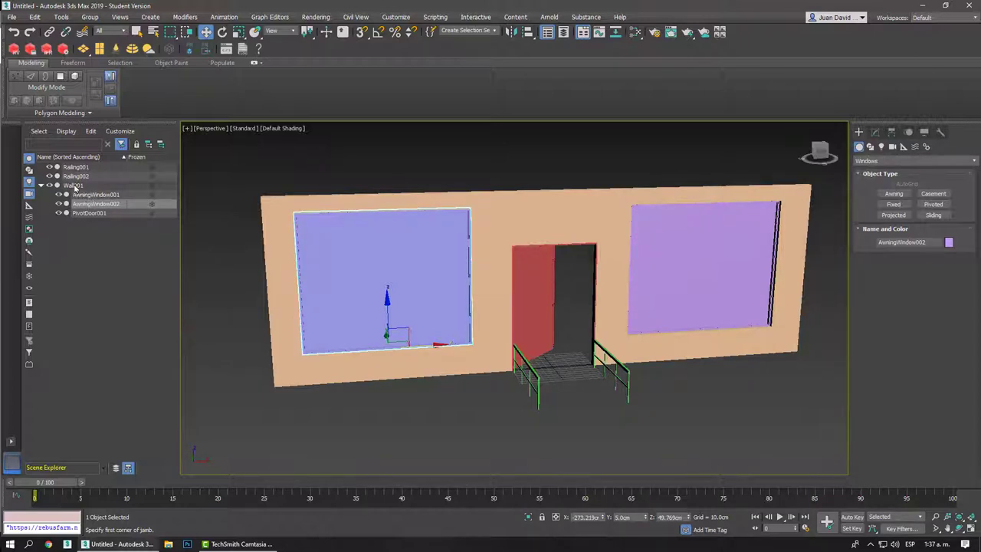
left_click(91, 200, "ctrl")
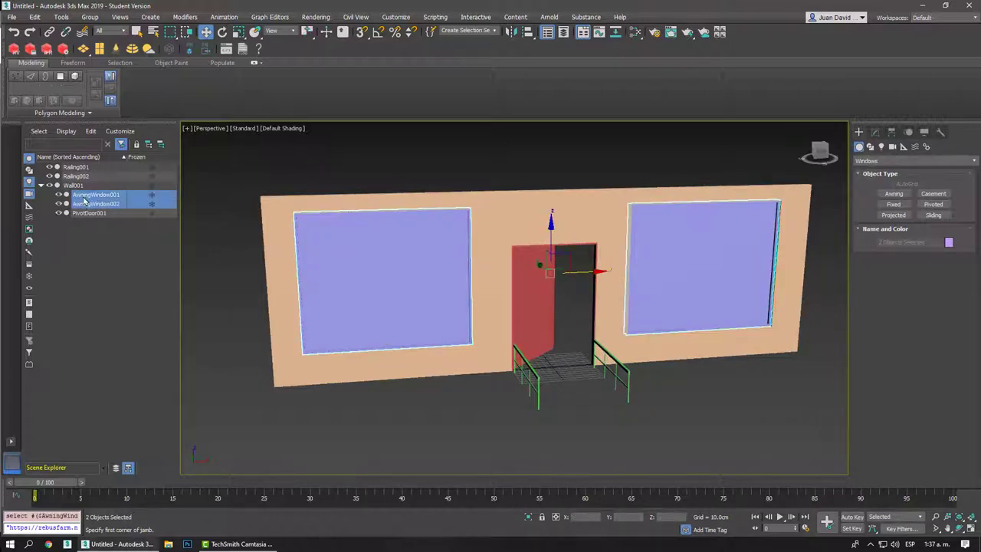
mouse_move(84, 200)
left_mouse_down()
mouse_move(73, 187)
mouse_move(187, 257)
left_mouse_up()
middle_click_drag(669, 276, 526, 285, "alt")
left_click(652, 342)
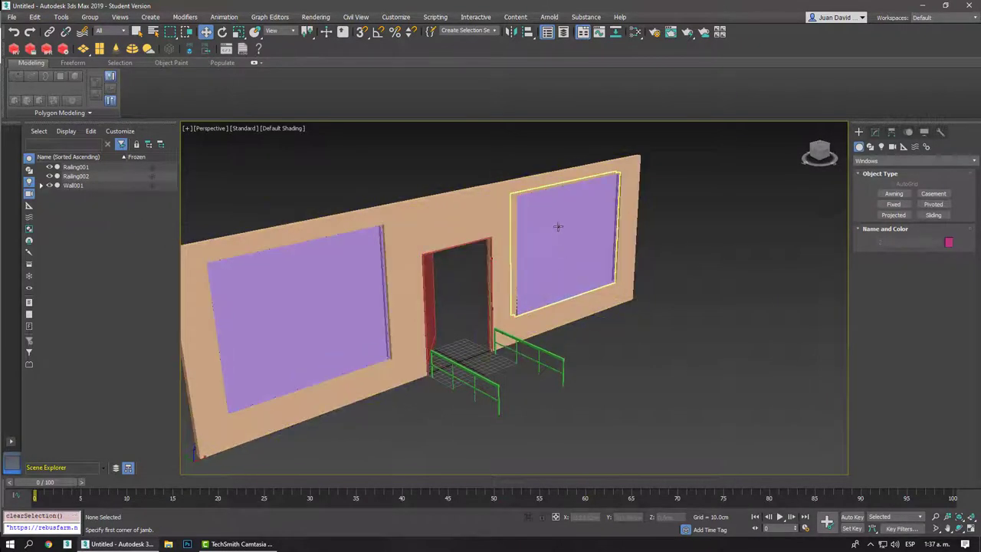
Delete the left window AwningWindow002, keeping the right-hand window selected.
left_click(558, 226)
left_click(878, 133)
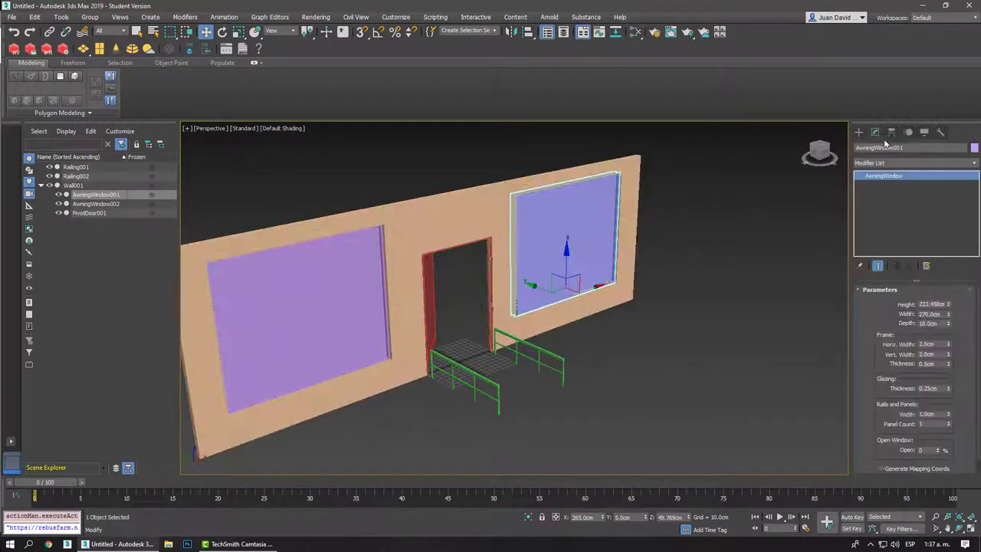
left_click(330, 298)
key("Delete")
left_click(581, 271)
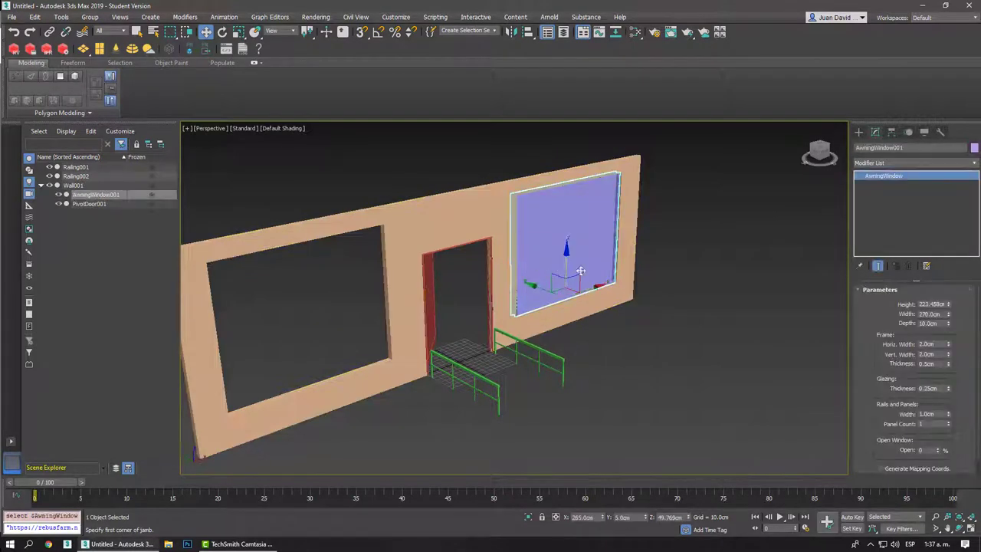
Shift-drag an Instance clone of the right window into the left opening and align it.
left_click_drag(587, 287, 331, 360, "shift")
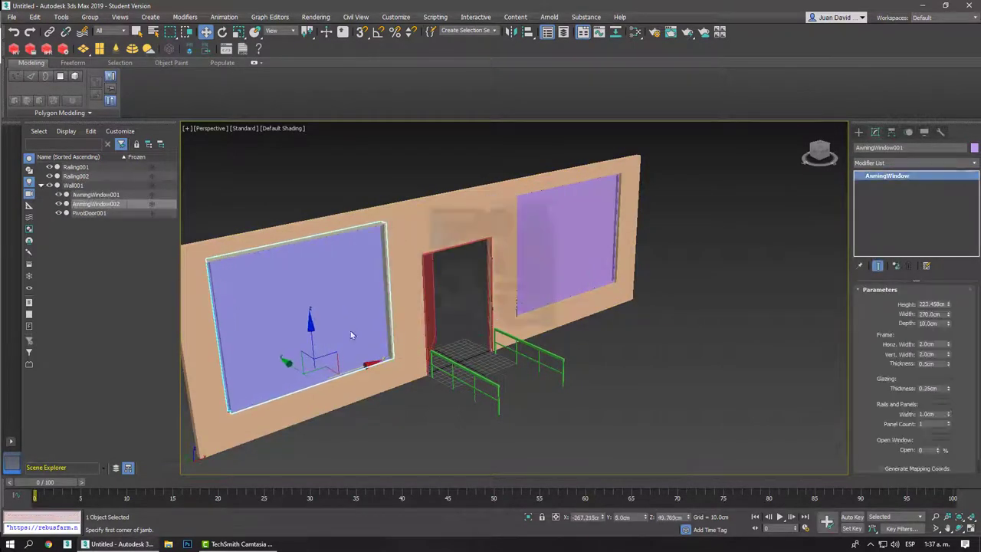
left_click(439, 252)
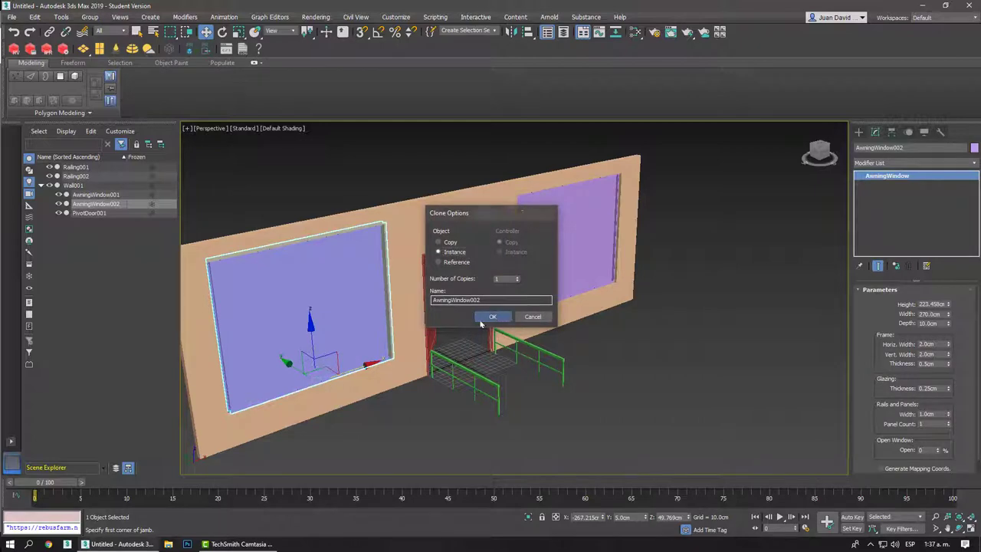
left_click(491, 317)
left_click_drag(349, 370, 367, 368)
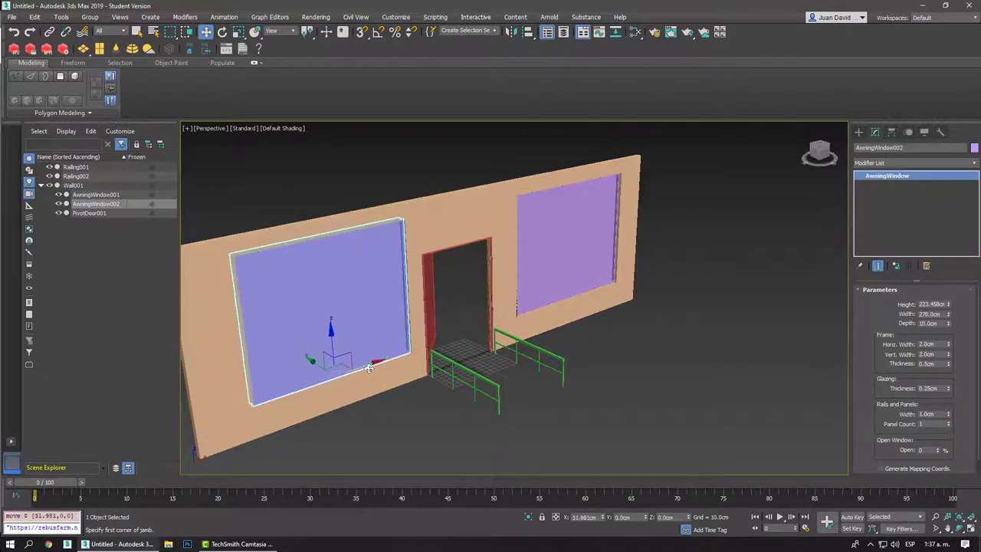
left_click(369, 367)
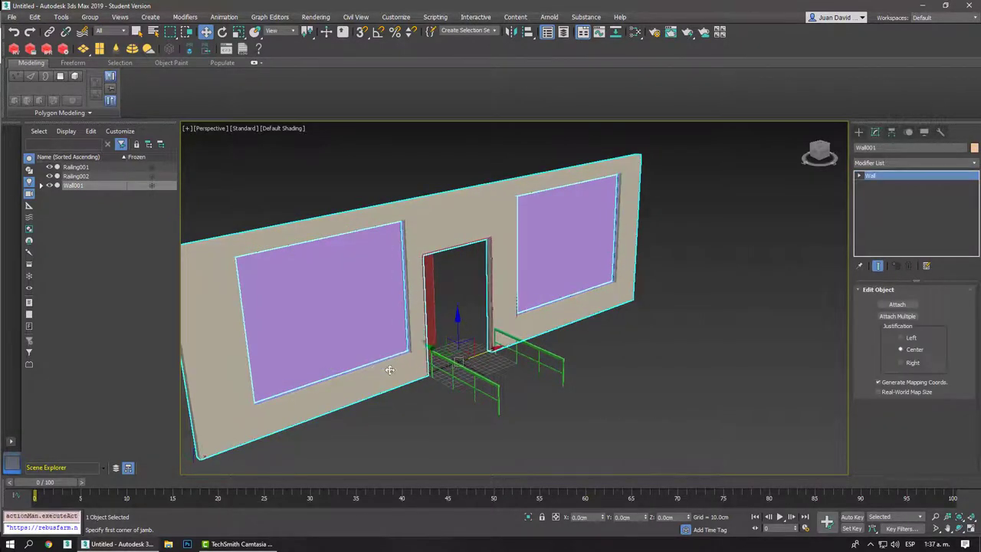
left_click(389, 365)
Select the right awning window and widen its frame's horizontal and vertical members.
left_click(559, 251)
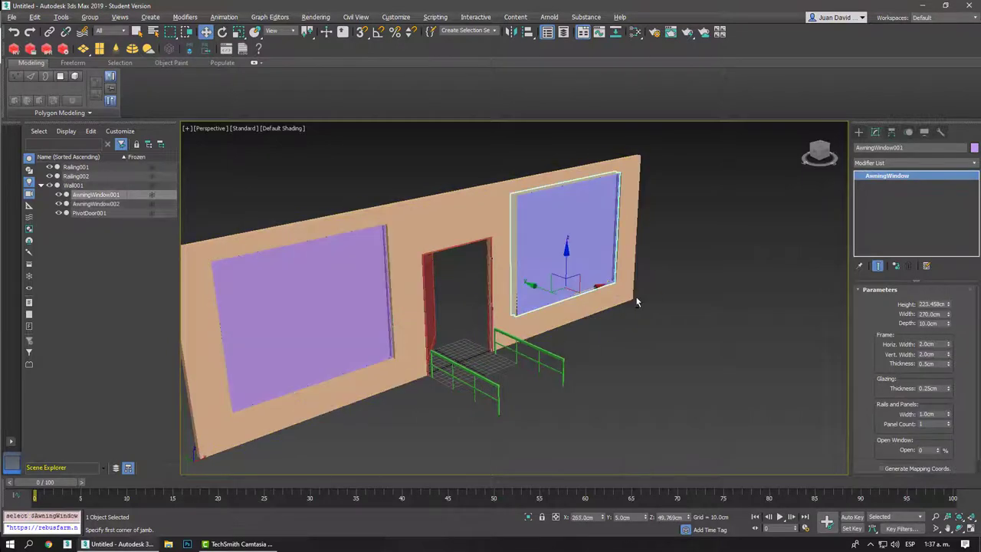
key("z")
middle_click_drag(593, 258, 602, 311, "alt")
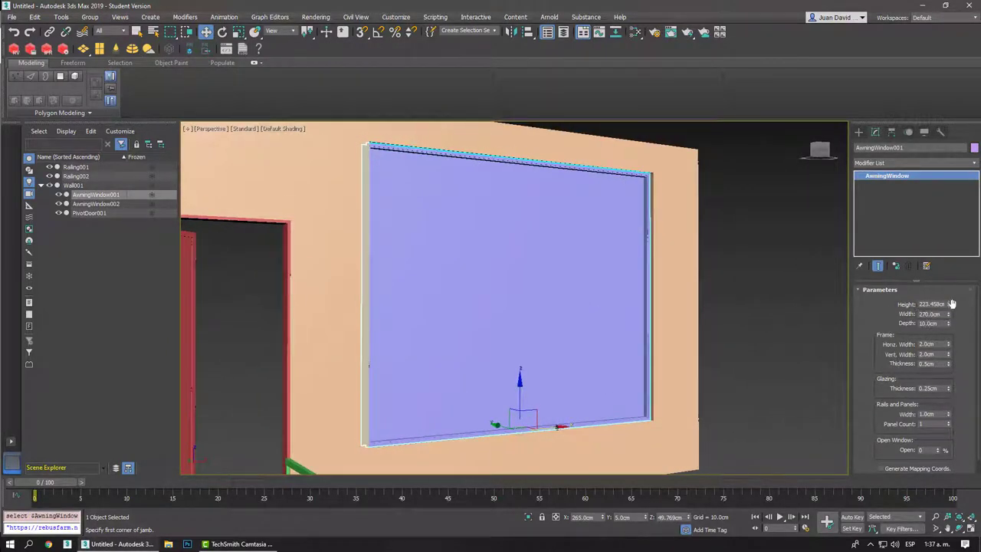
left_click_drag(948, 312, 949, 308)
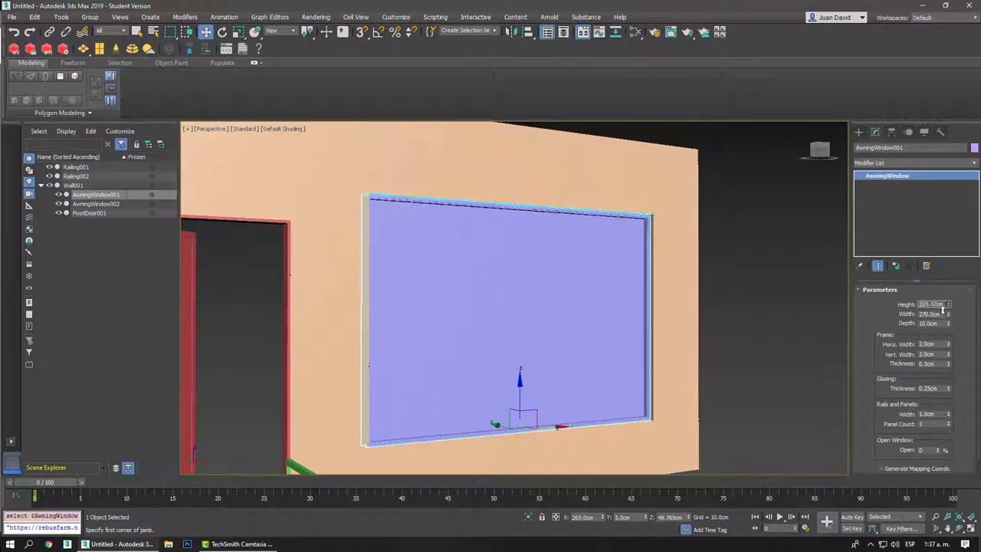
key("ctrl+z")
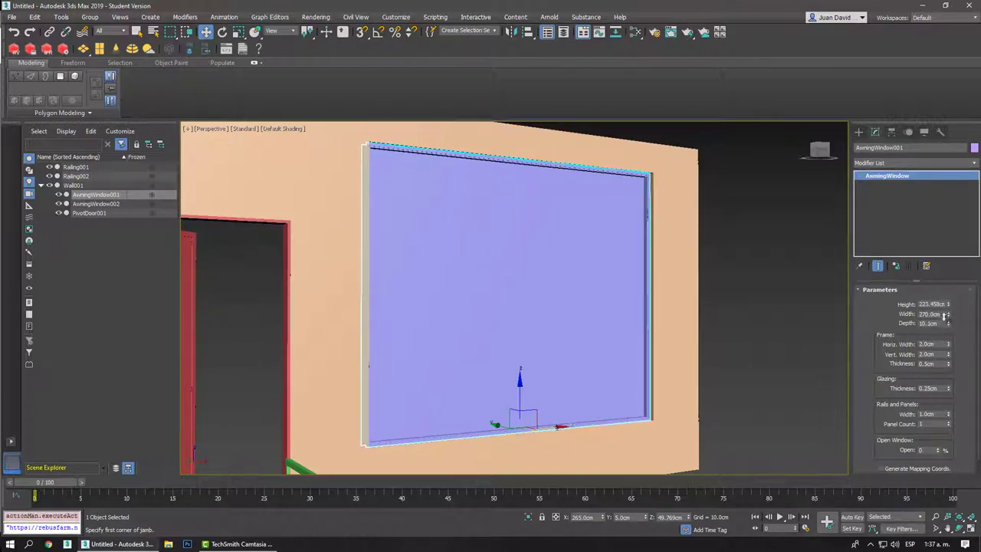
scroll(624, 291, "up", 2)
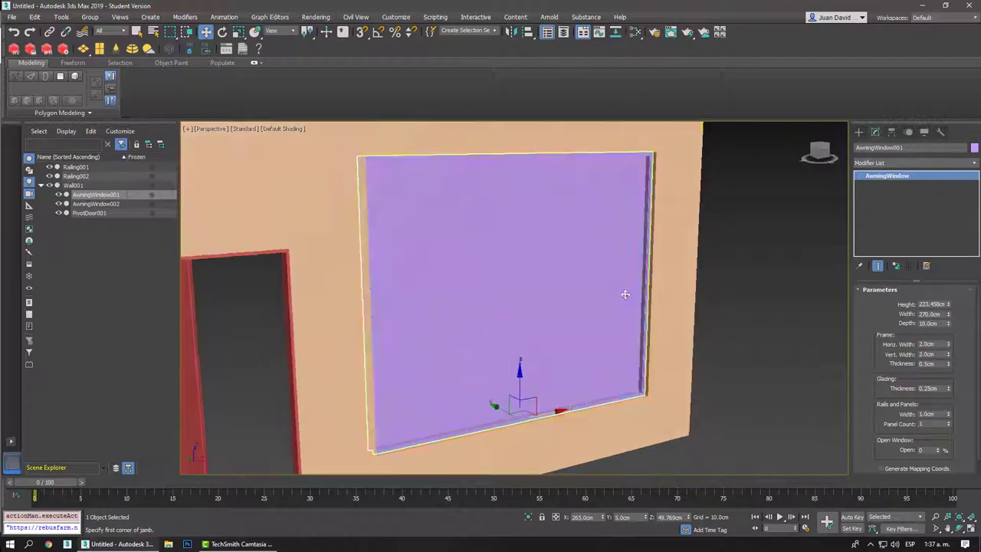
scroll(637, 274, "up", 5)
scroll(626, 214, "down", 2)
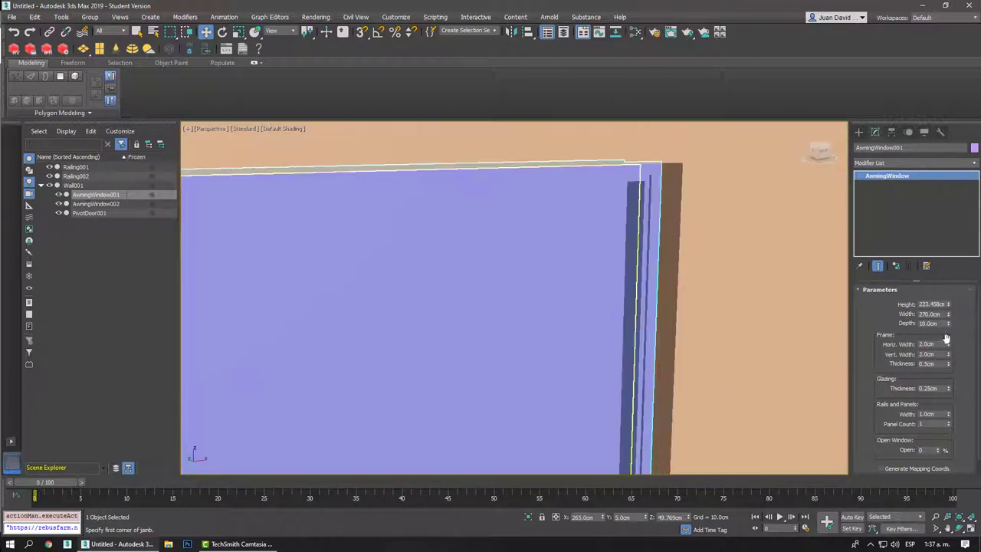
left_click_drag(947, 346, 948, 351)
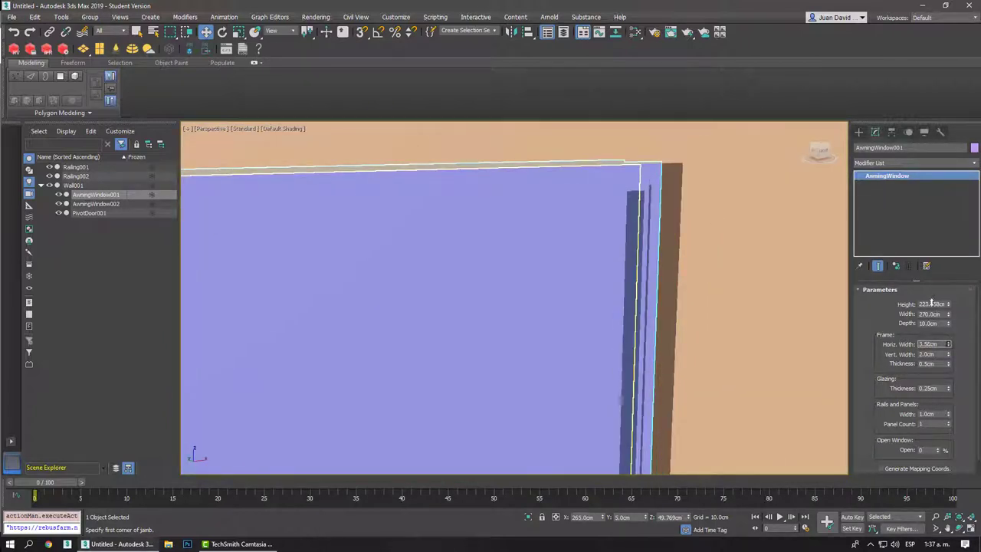
key("F4")
left_click_drag(949, 354, 919, 290)
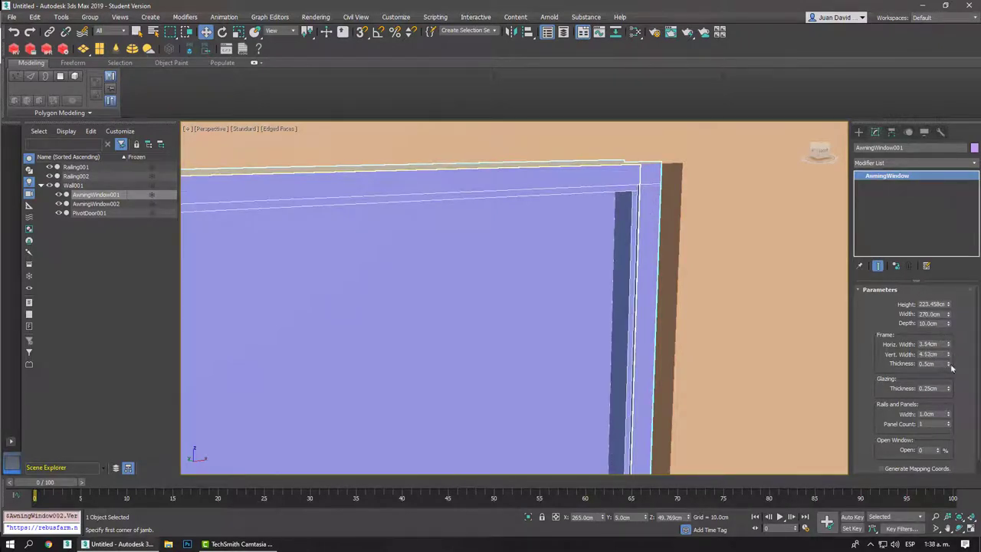
key("F4")
Increase the window frame thickness to 2.76 cm.
mouse_move(948, 365)
left_mouse_down()
mouse_move(920, 326)
mouse_move(920, 306)
left_mouse_up()
key("F4")
mouse_move(630, 263)
middle_mouse_down("alt")
mouse_move(668, 255)
mouse_move(652, 291)
middle_mouse_up("alt")
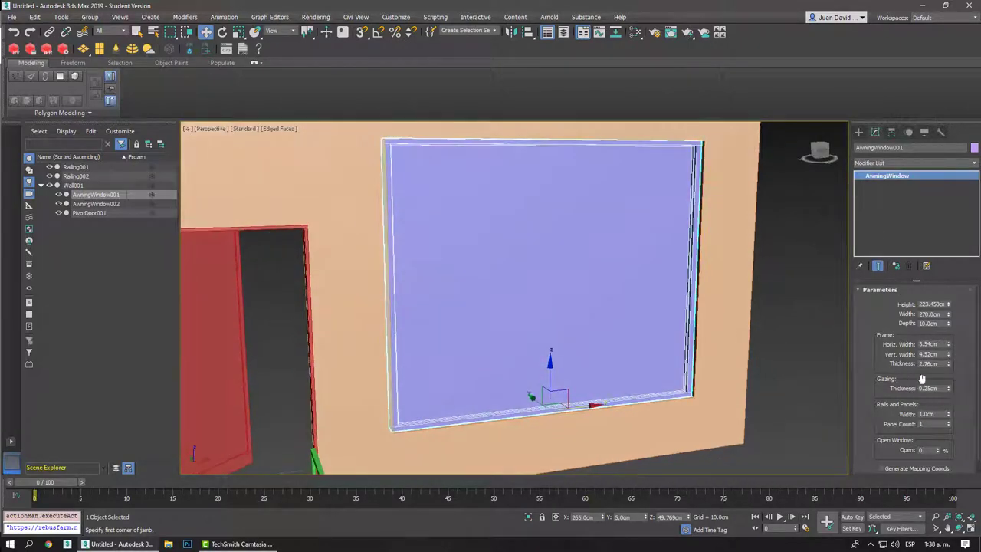
middle_click_drag(536, 321, 552, 315, "alt")
scroll(542, 318, "up", 3)
scroll(543, 317, "up", 2)
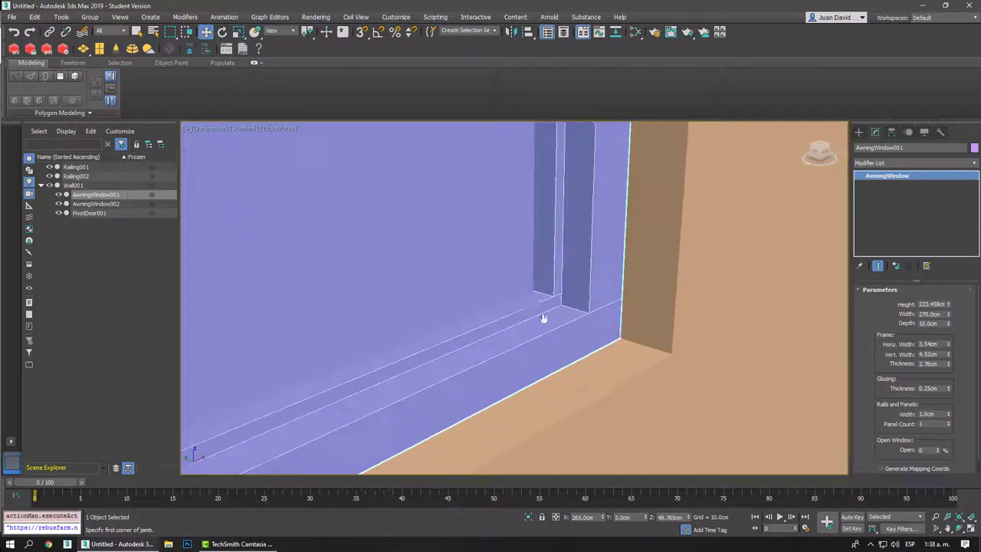
scroll(604, 335, "up", 2)
scroll(604, 335, "up", 1)
key("F4")
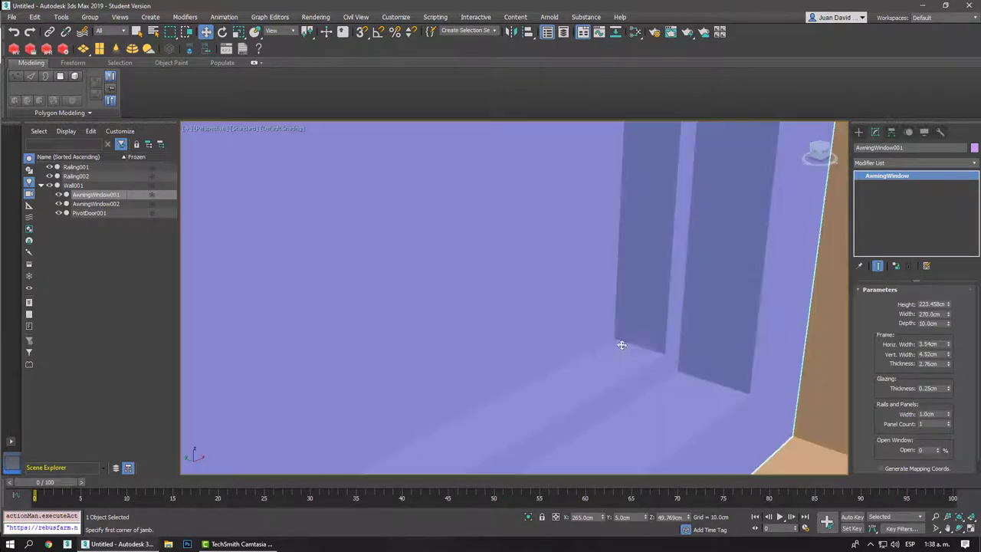
Make the window glazing thicker and set the louvers to 8 panels.
left_click_drag(948, 392, 895, 368)
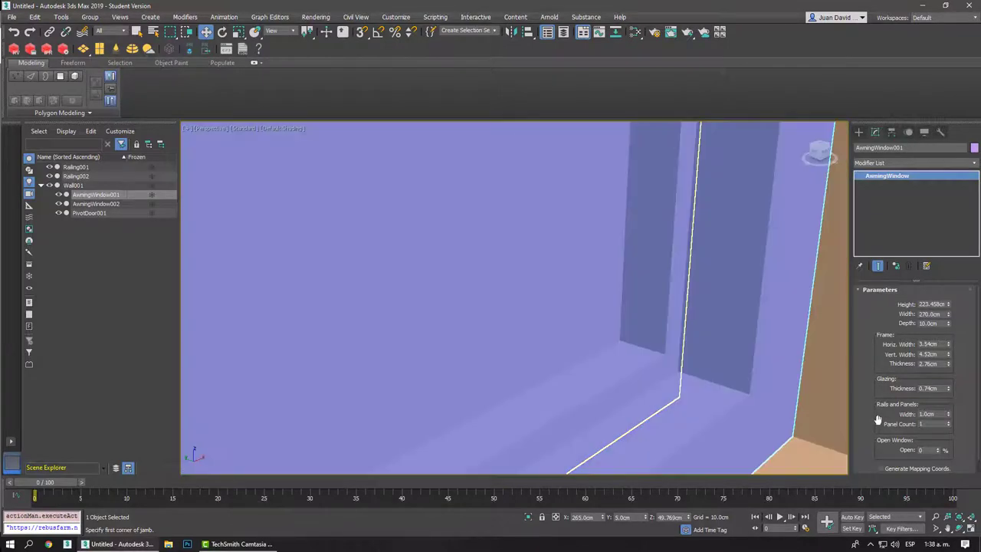
left_click_drag(878, 418, 906, 374)
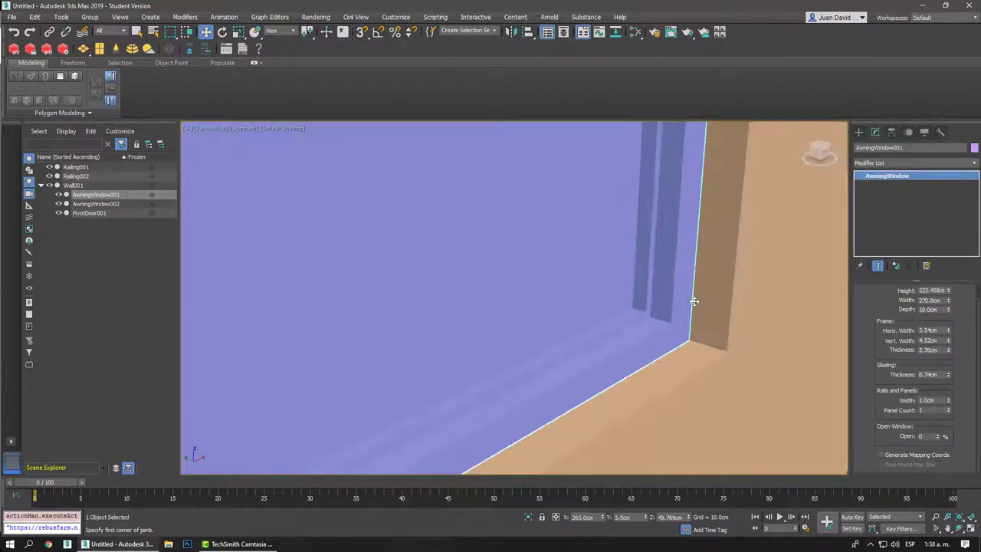
middle_click_drag(692, 299, 684, 339, "alt")
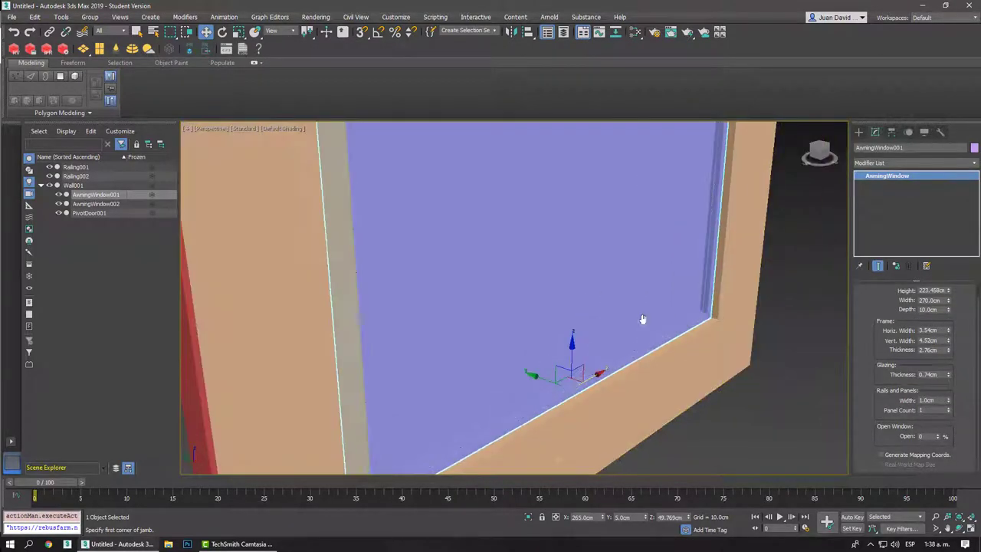
scroll(684, 339, "down", 5)
scroll(736, 381, "up", 2)
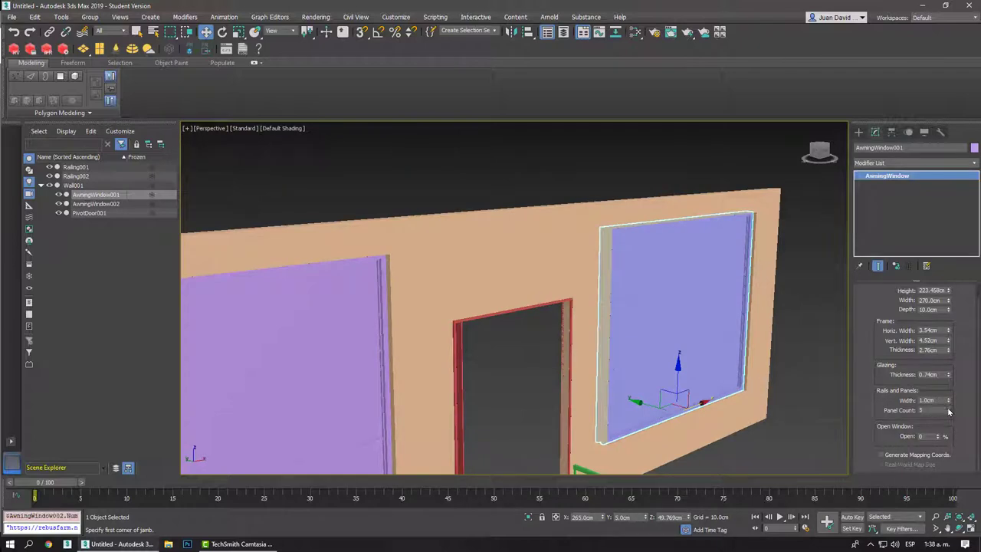
scroll(617, 283, "up", 5)
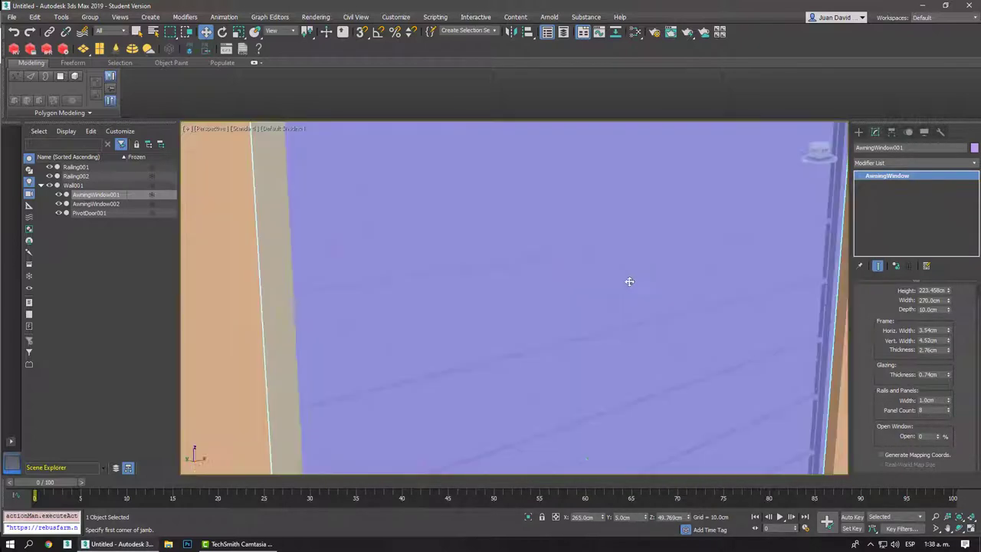
scroll(644, 282, "down", 3)
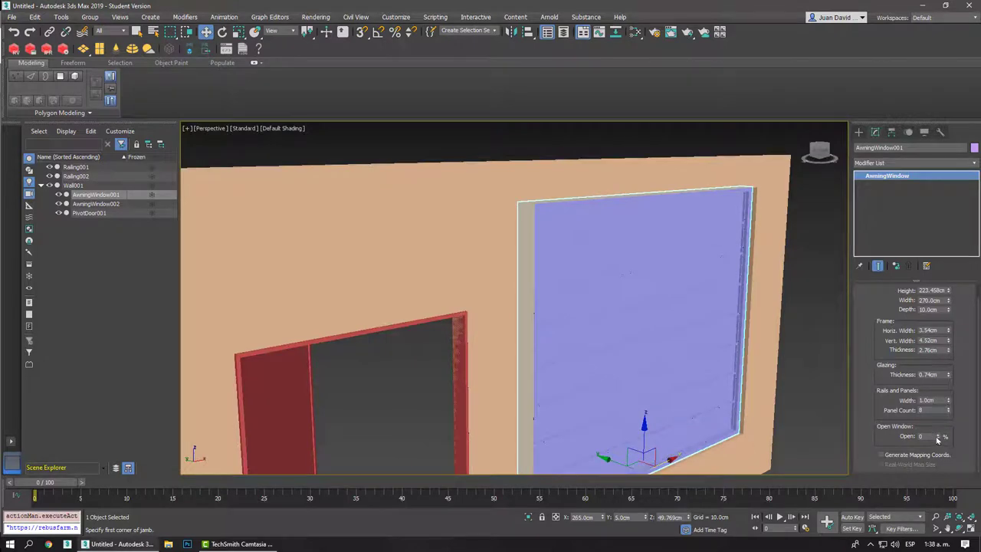
Open the louver panels to 40% and reduce the window depth to 7 cm.
left_click_drag(936, 437, 619, 318)
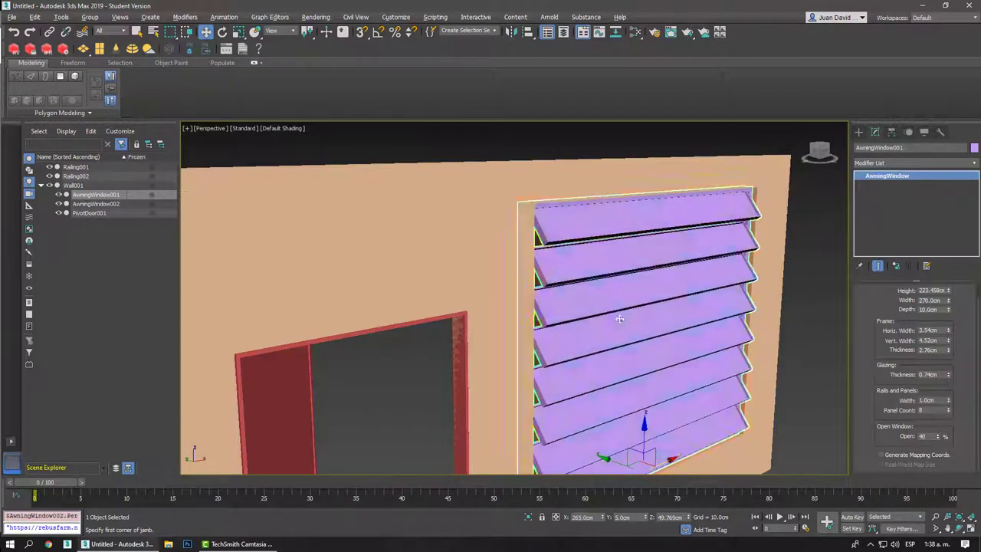
middle_click_drag(619, 318, 605, 253, "alt")
scroll(601, 230, "up", 4)
scroll(596, 223, "up", 2)
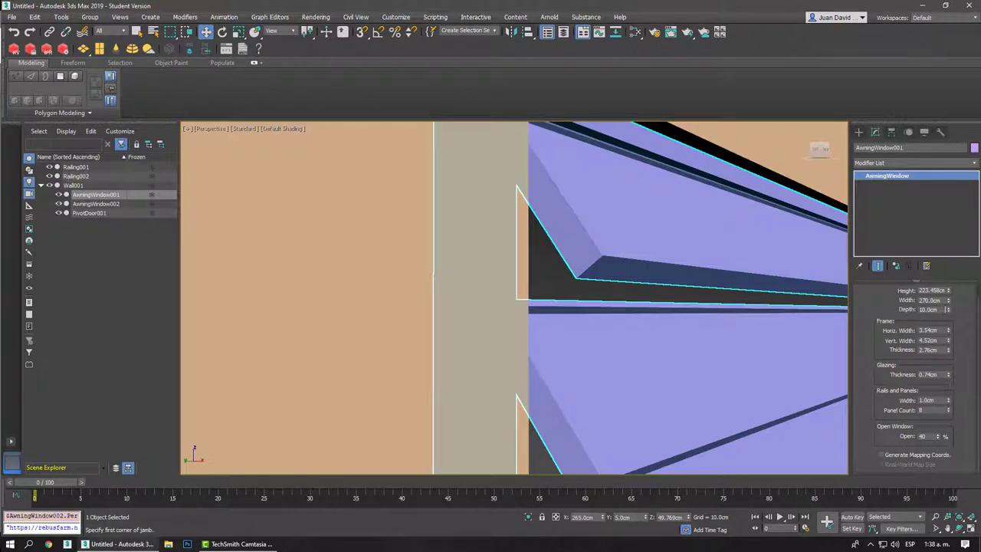
left_click_drag(959, 311, 947, 337)
scroll(508, 273, "down", 5)
middle_click_drag(508, 274, 548, 230, "alt")
scroll(514, 261, "down", 5)
scroll(537, 245, "down", 2)
scroll(550, 229, "up", 2)
scroll(548, 221, "down", 1)
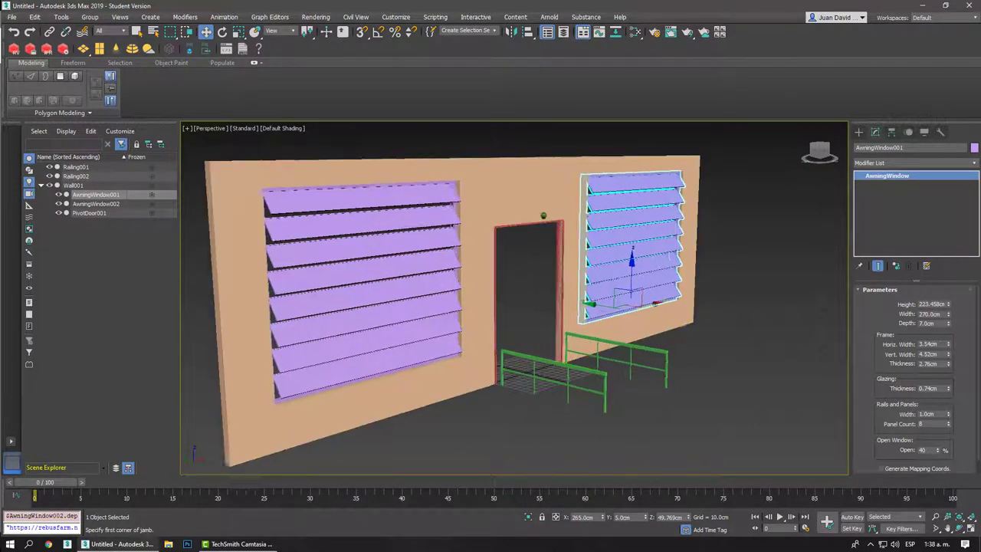
scroll(552, 223, "up", 1)
scroll(558, 227, "up", 1)
scroll(563, 230, "up", 1)
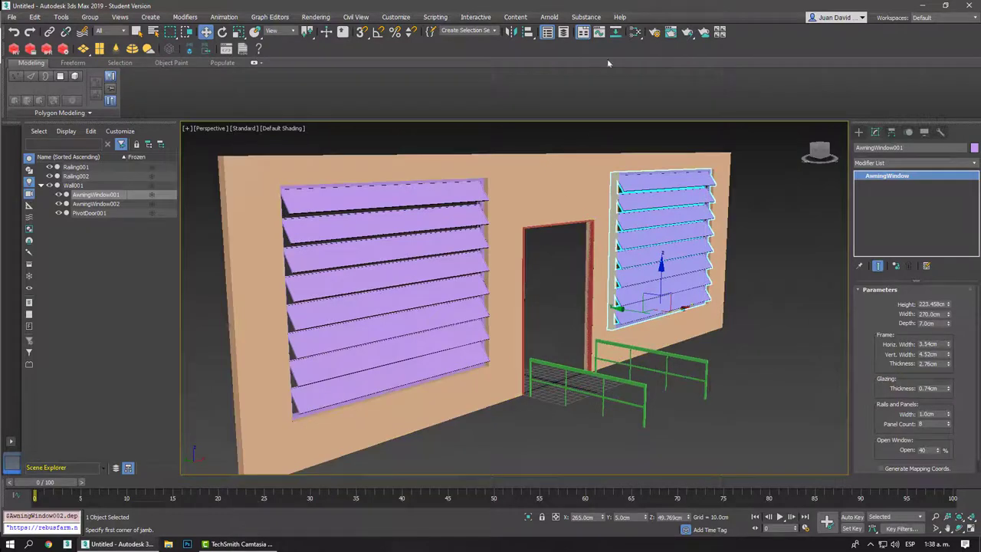
Open the material editor and switch it to Compact mode.
left_click(635, 33)
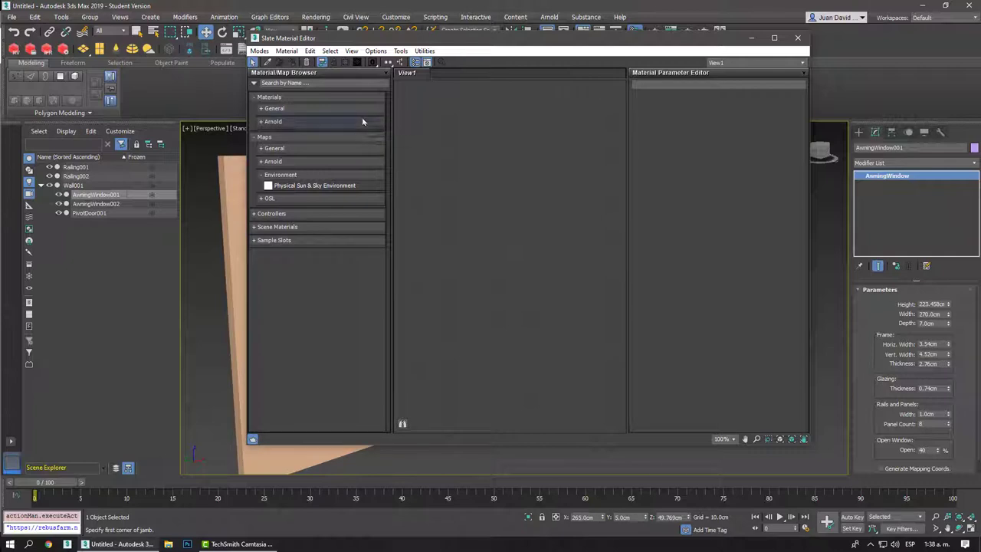
left_click(261, 52)
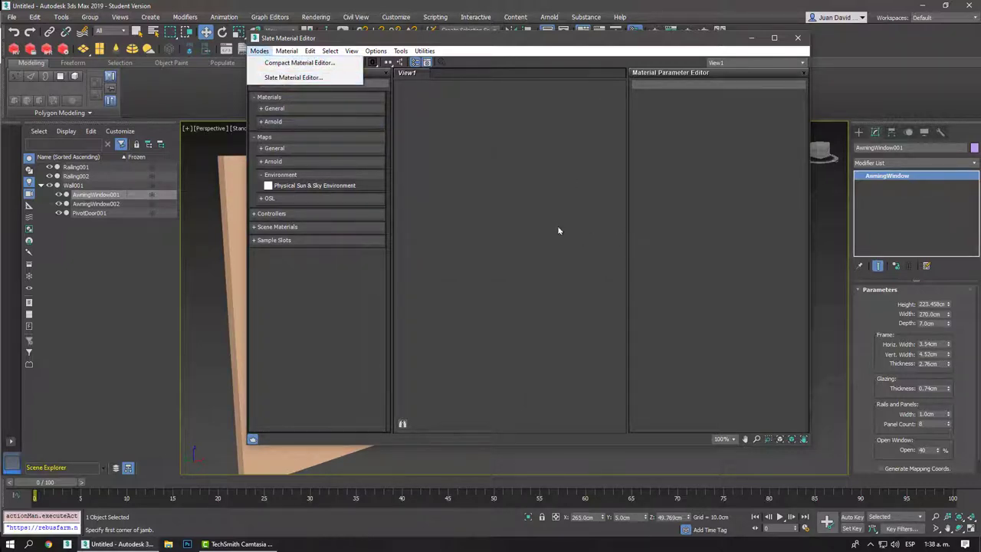
left_click(277, 65)
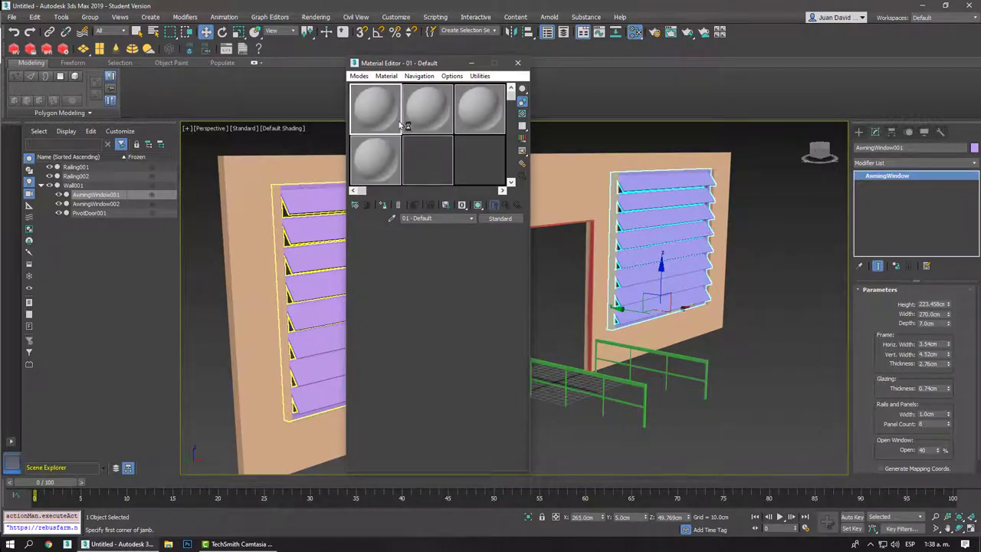
Change the first sample material to Multi/Sub-Object, discarding the old material.
left_click(504, 220)
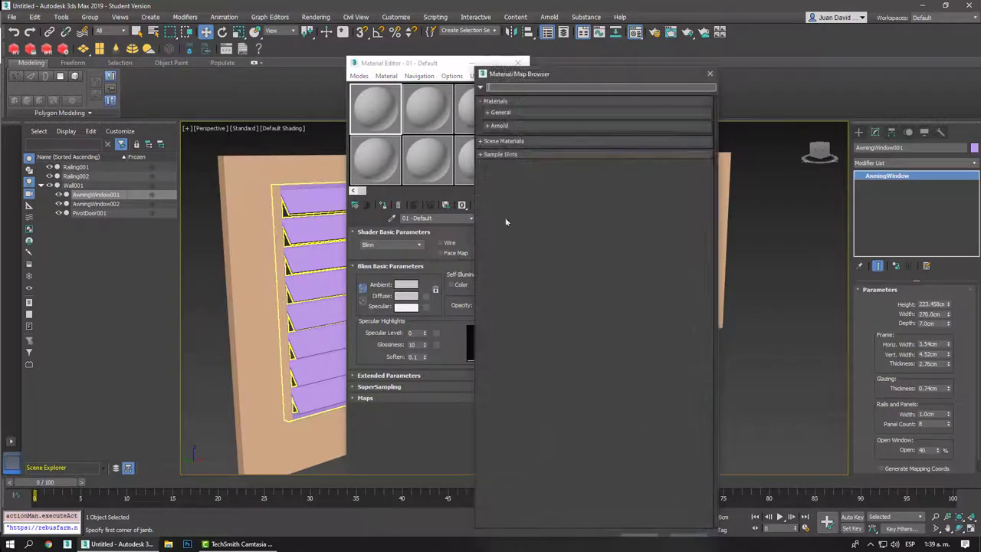
left_click(496, 113)
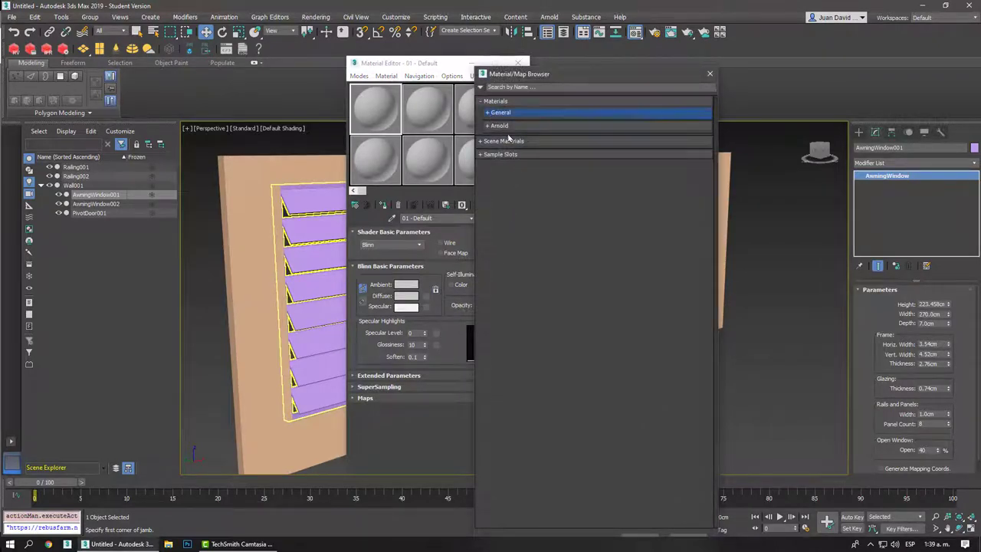
left_click(485, 113)
double_click(518, 164)
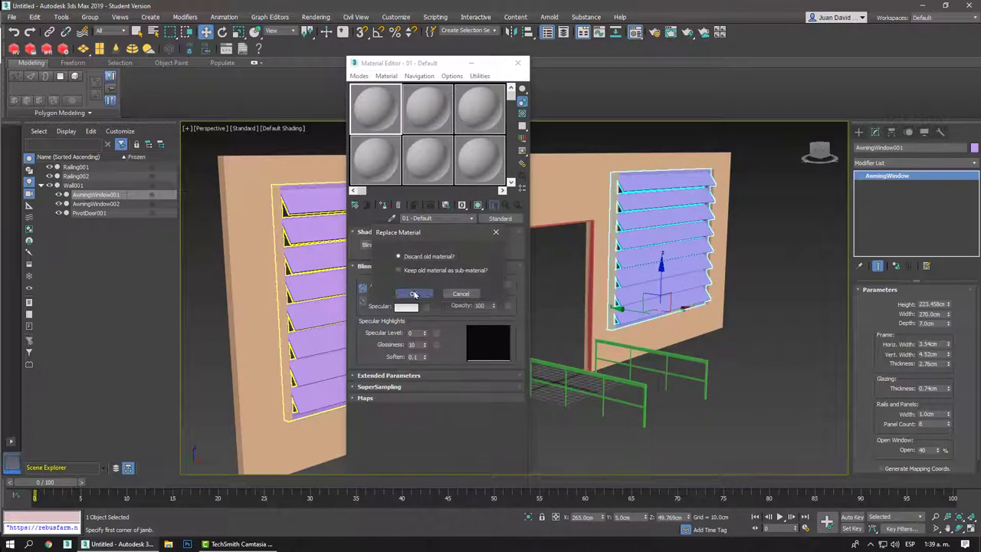
left_click(413, 294)
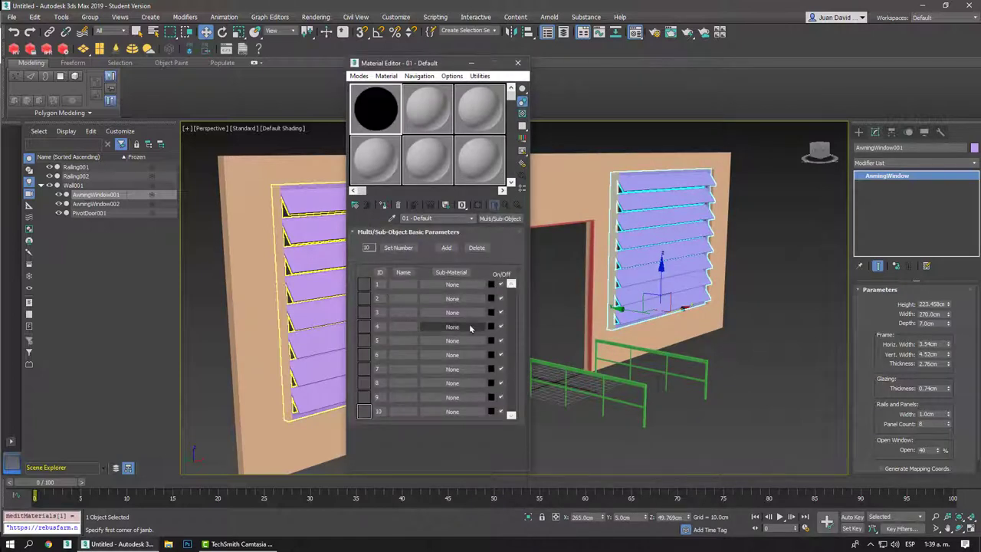
Switch to the Slate editor and place a Multi/Sub-Object node, Material #46, in View1.
left_click(358, 75)
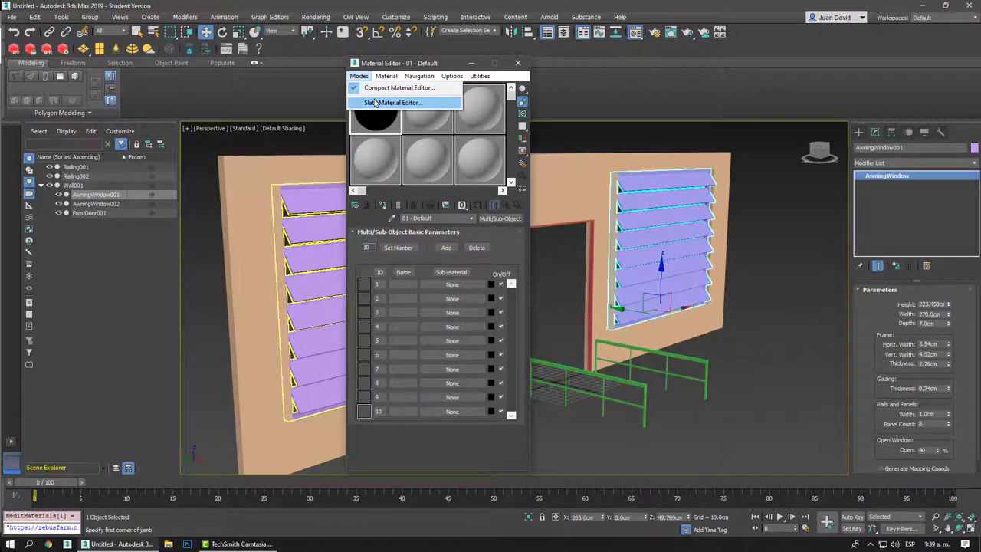
left_click(375, 102)
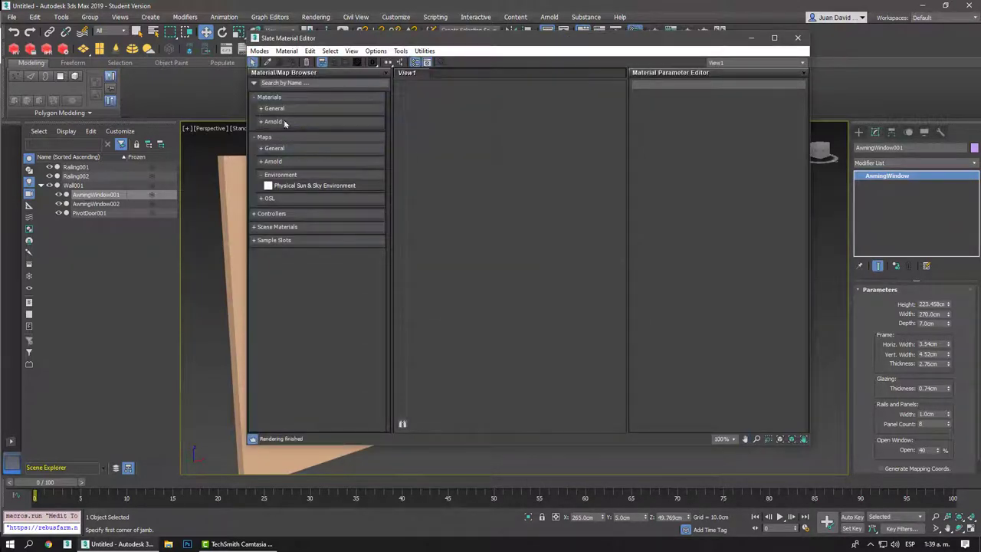
left_click(274, 108)
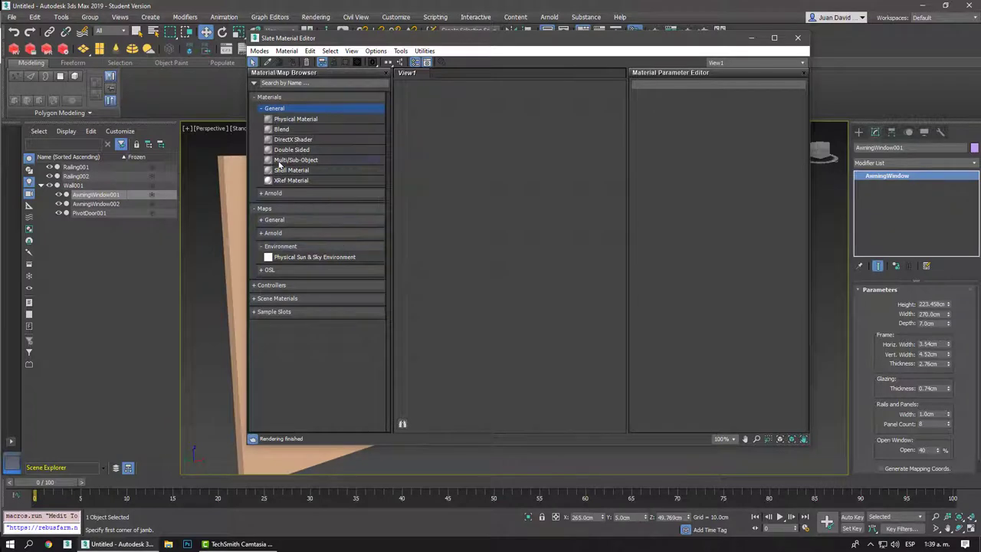
left_click_drag(279, 163, 509, 160)
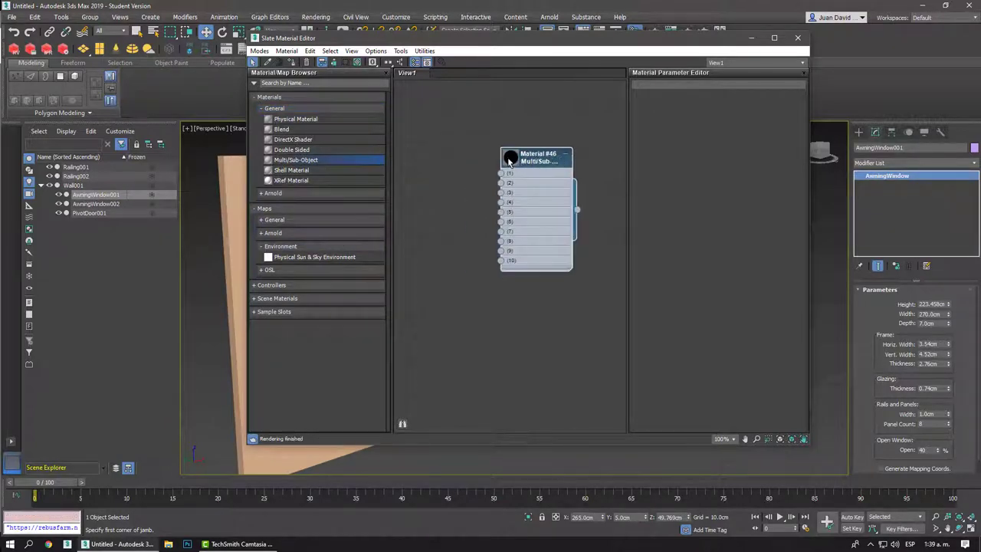
double_click(509, 159)
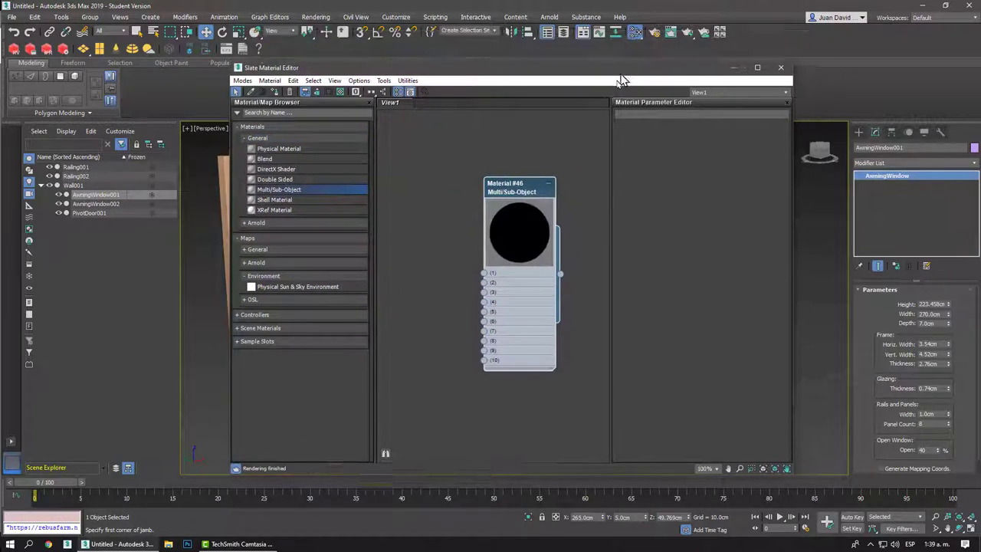
After a brief look at Render Setup, open Material #46's Set Number of Materials setting.
left_click(650, 36)
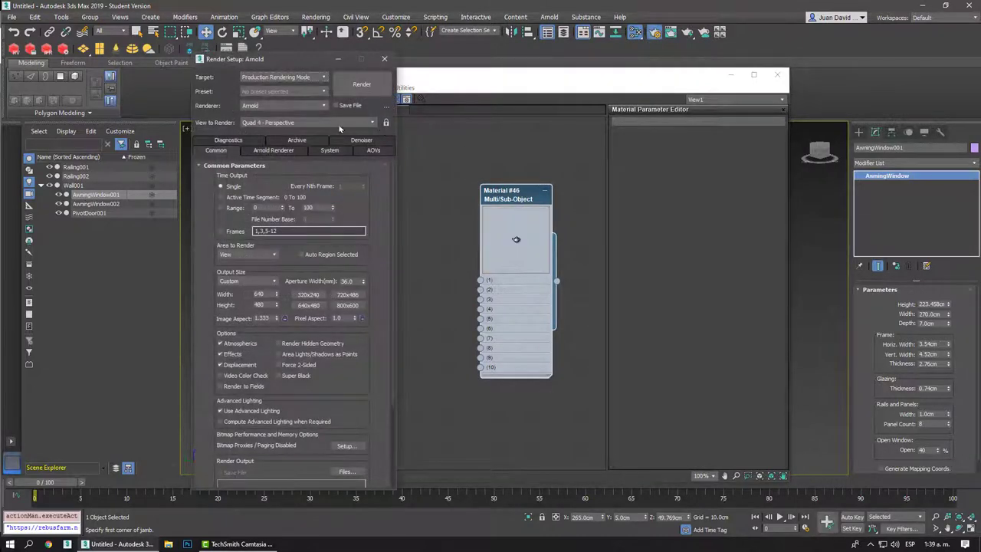
left_click(292, 105)
left_click(291, 106)
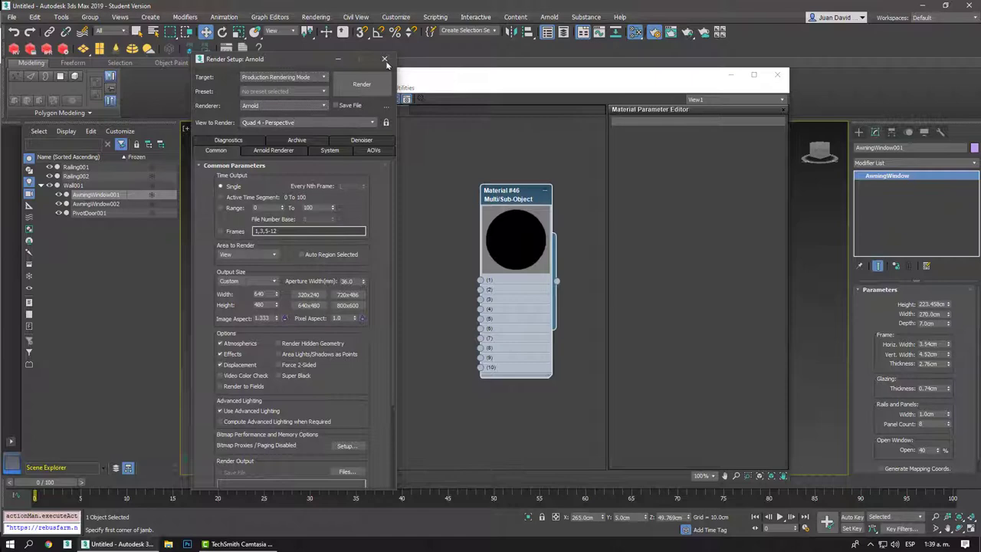
left_click(504, 241)
double_click(507, 177)
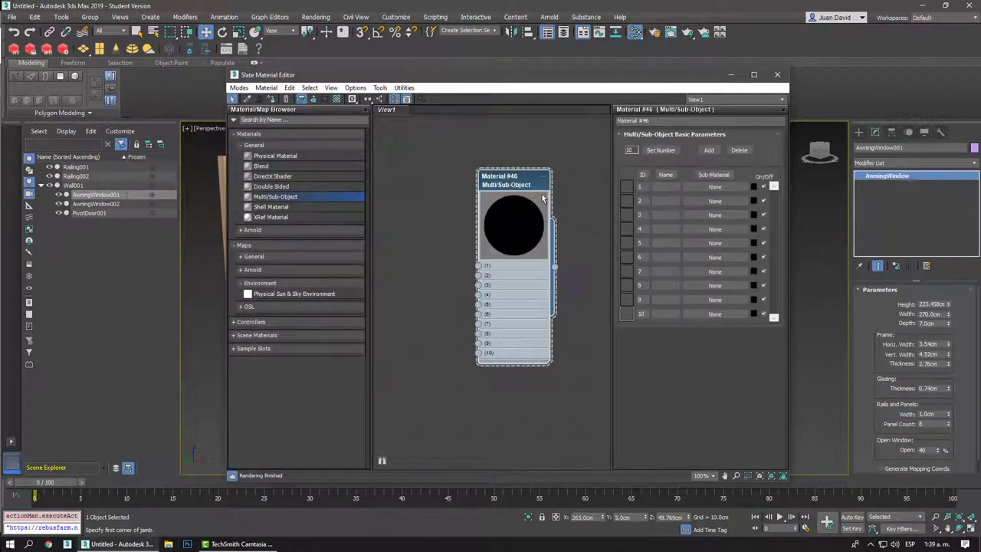
left_click(659, 149)
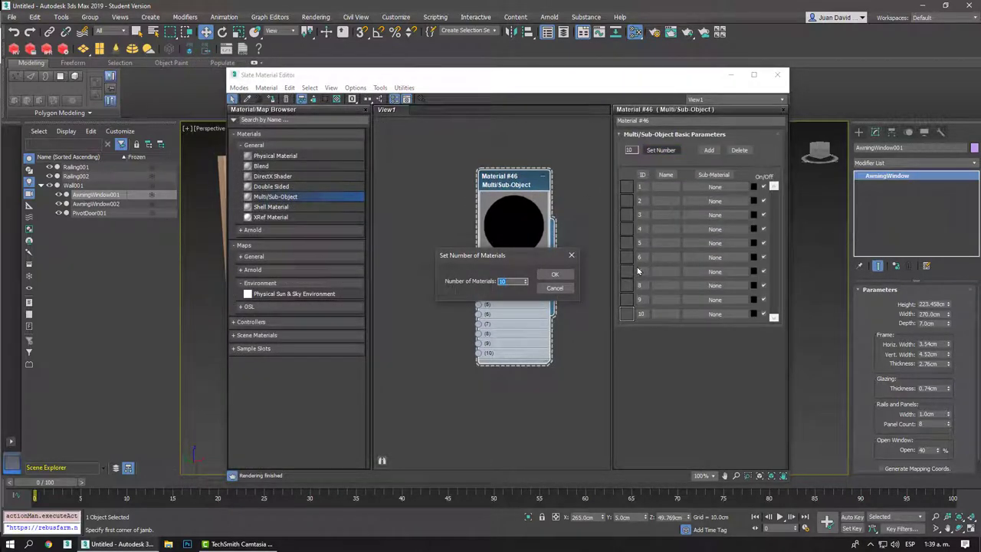
Set the material to 5 sub-materials and make two copies of the node.
type("5")
left_click(553, 275)
mouse_move(518, 184)
left_mouse_down()
mouse_move(415, 200)
mouse_move(565, 201)
left_mouse_up()
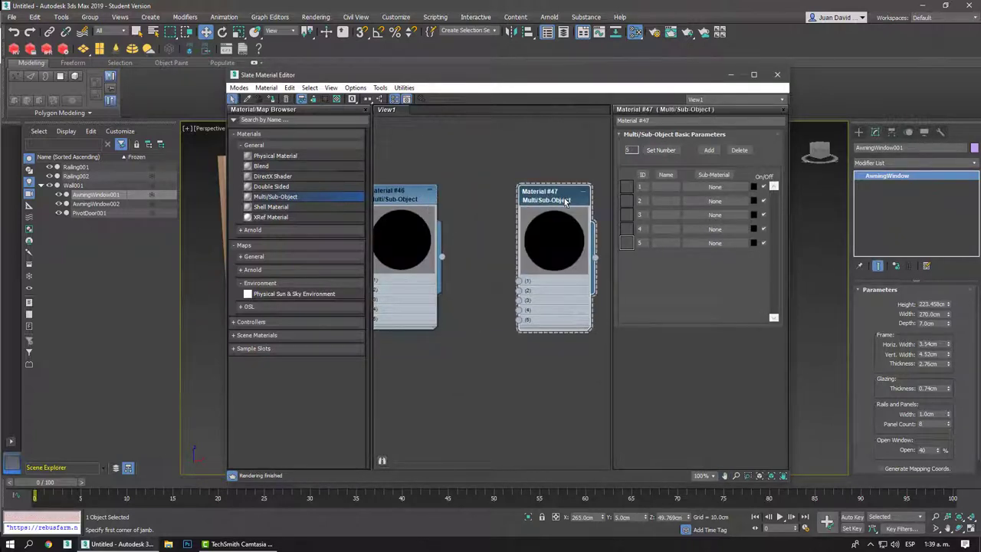
scroll(545, 236, "down", 1)
middle_click_drag(546, 236, 460, 230)
left_click_drag(456, 230, 565, 229, "shift")
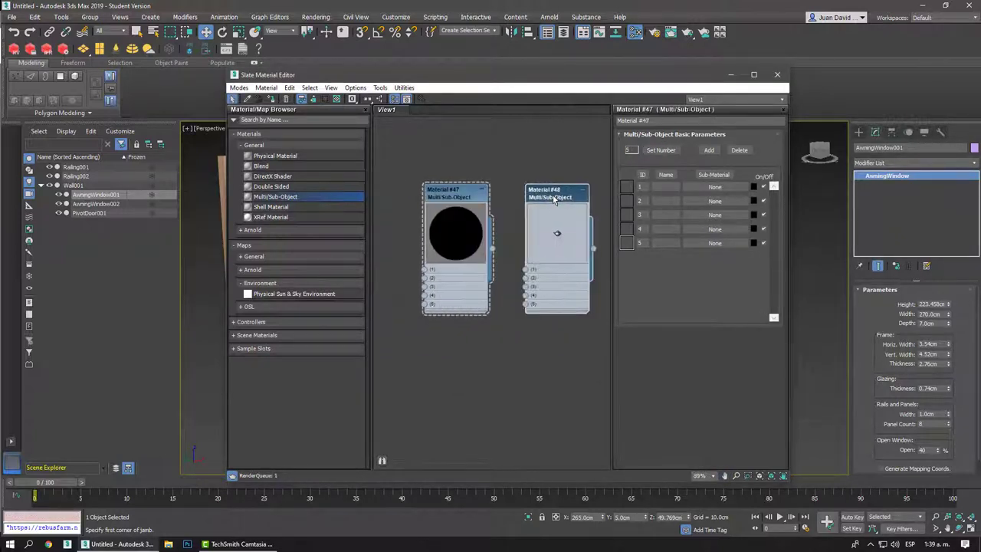
middle_click_drag(531, 257, 630, 257)
Rename the three Multi/Sub-Object materials VENTANA, MURO and PUERTA.
left_click(418, 191)
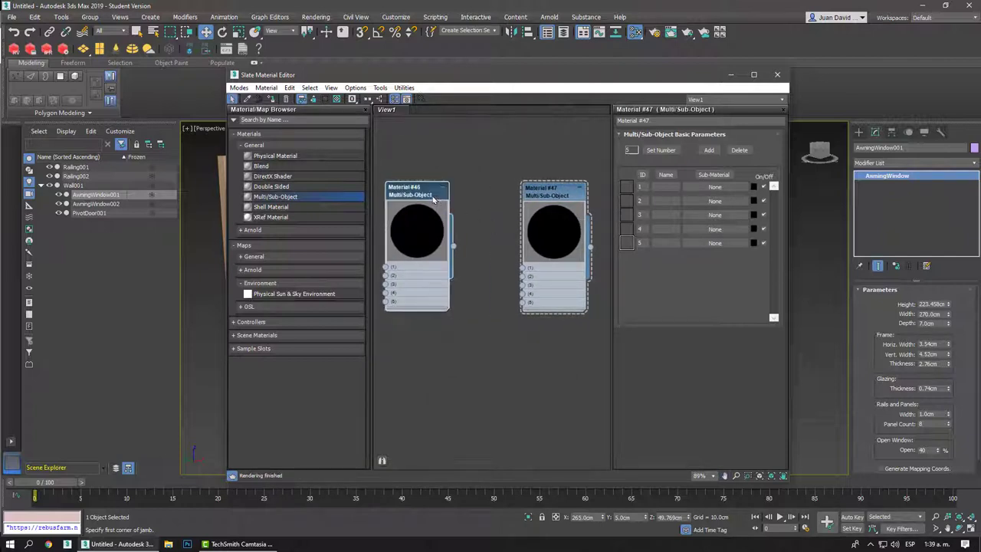
left_click(657, 121)
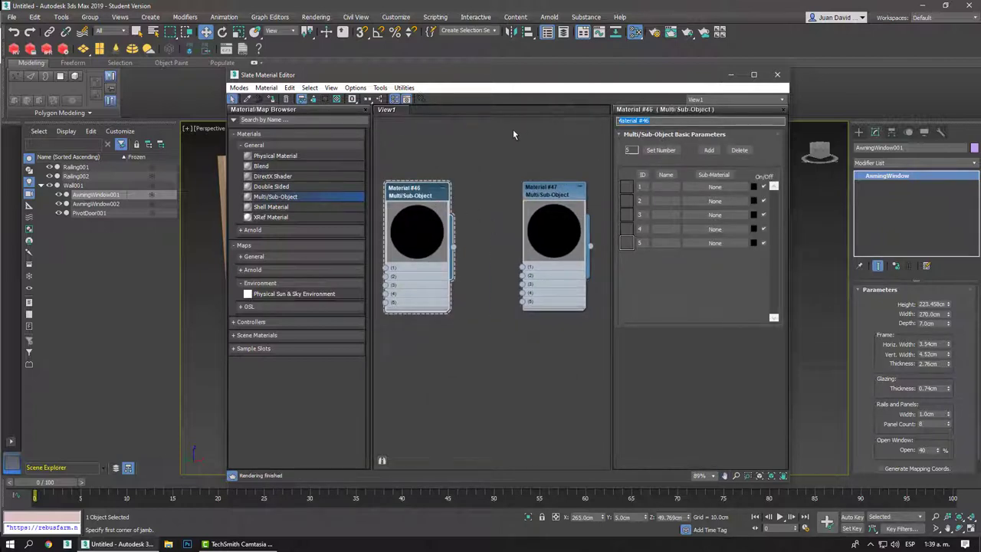
type("vENTANA")
key("Return")
left_click(554, 192)
left_click(661, 121)
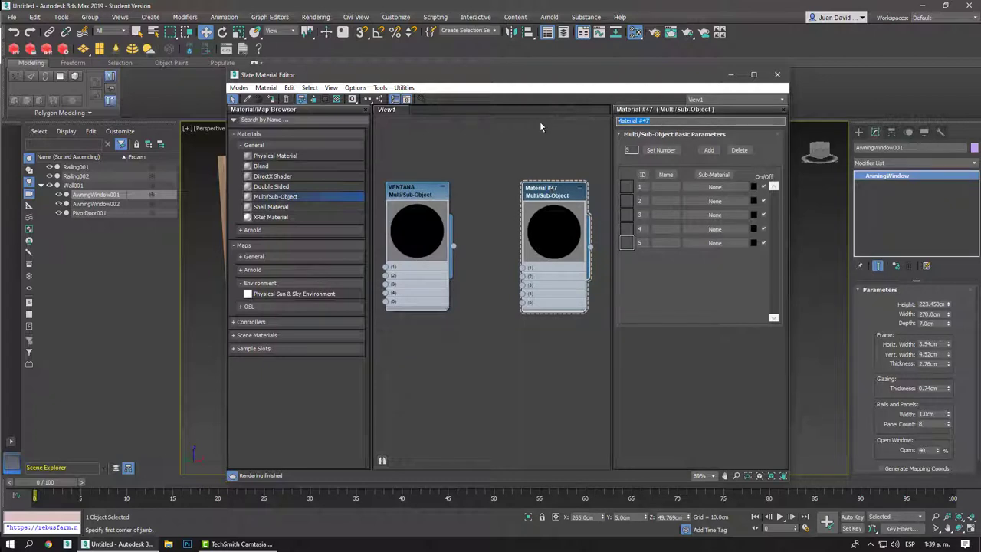
type("MURO")
left_click(539, 187)
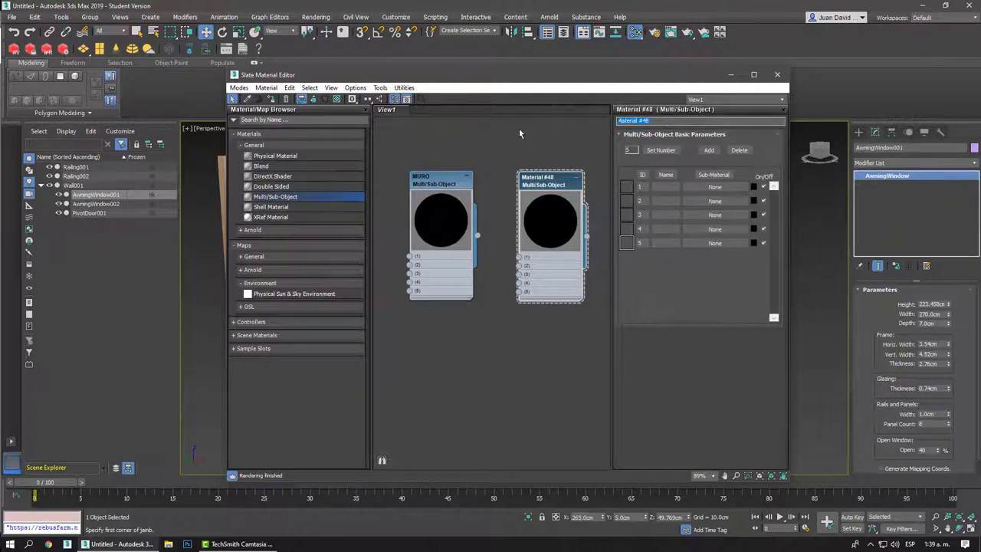
type("p")
type("PUERTA")
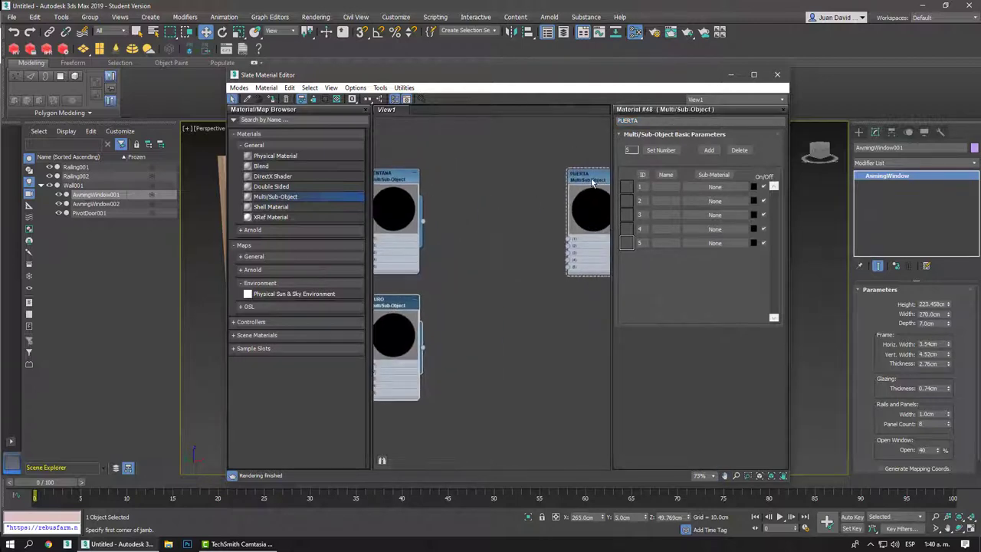
Add an Arnold Standard Surface node, Material #49, to the Slate view.
left_click_drag(512, 80, 349, 84)
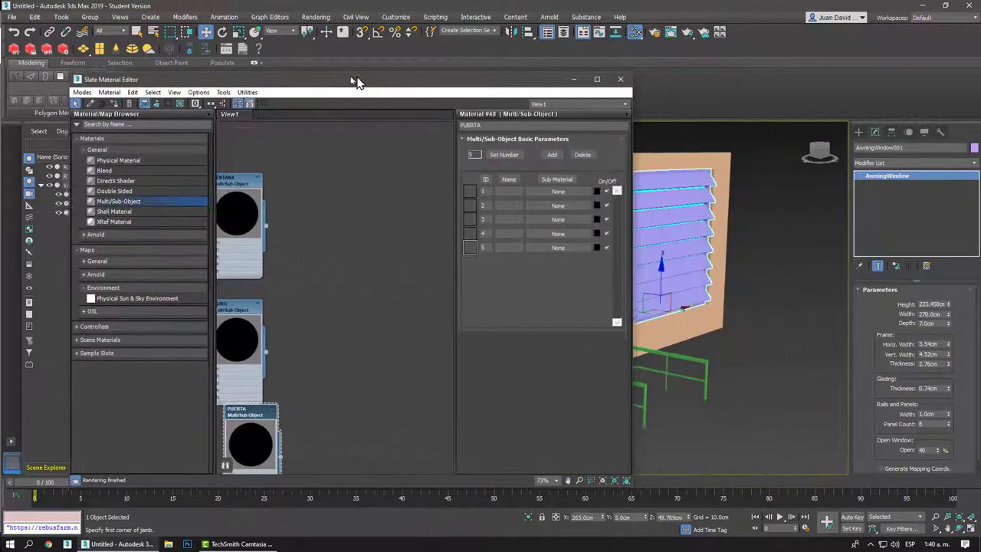
scroll(720, 251, "up", 2)
scroll(719, 250, "up", 2)
scroll(719, 250, "up", 2)
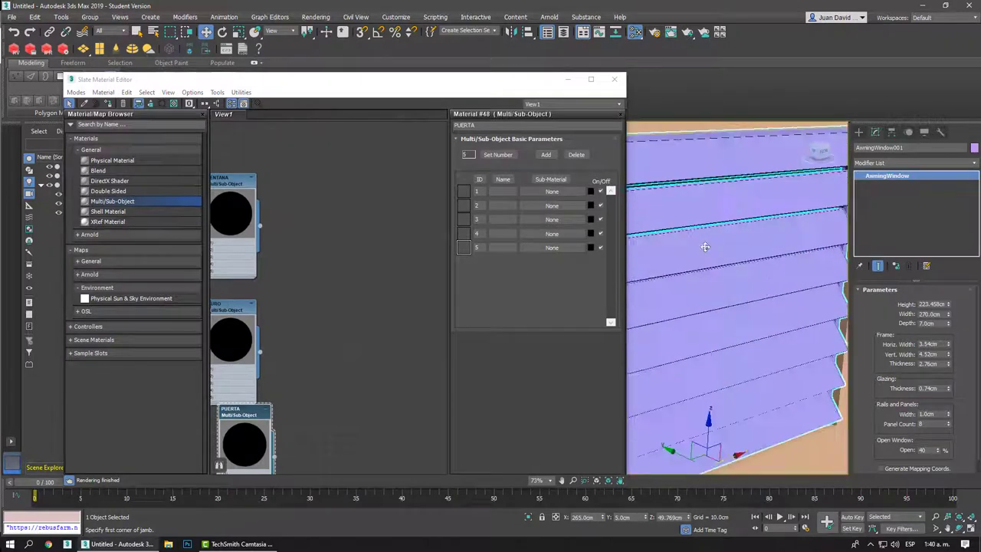
middle_click_drag(719, 250, 690, 261, "alt")
middle_click_drag(390, 242, 417, 220)
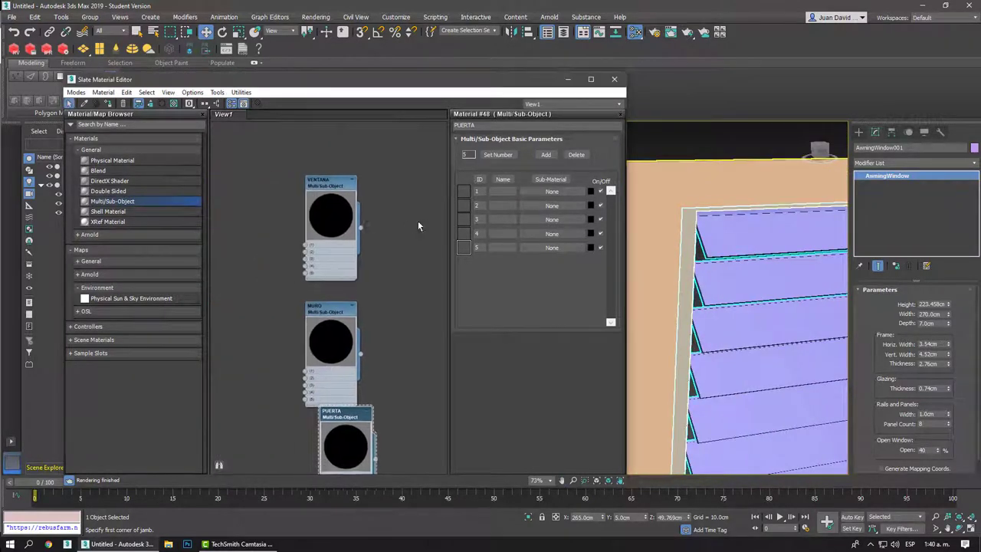
scroll(332, 304, "up", 2)
scroll(332, 304, "up", 1)
scroll(749, 297, "up", 2)
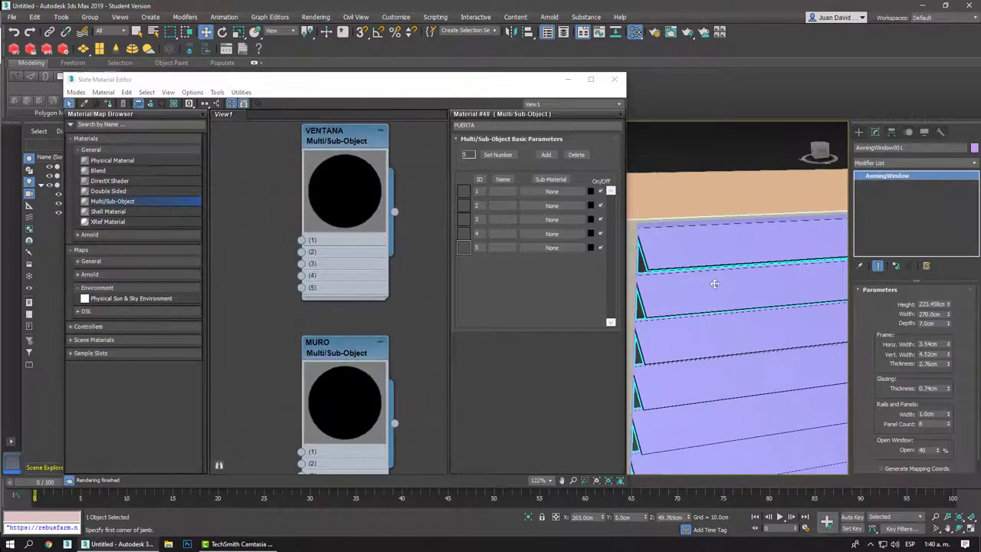
scroll(715, 283, "up", 2)
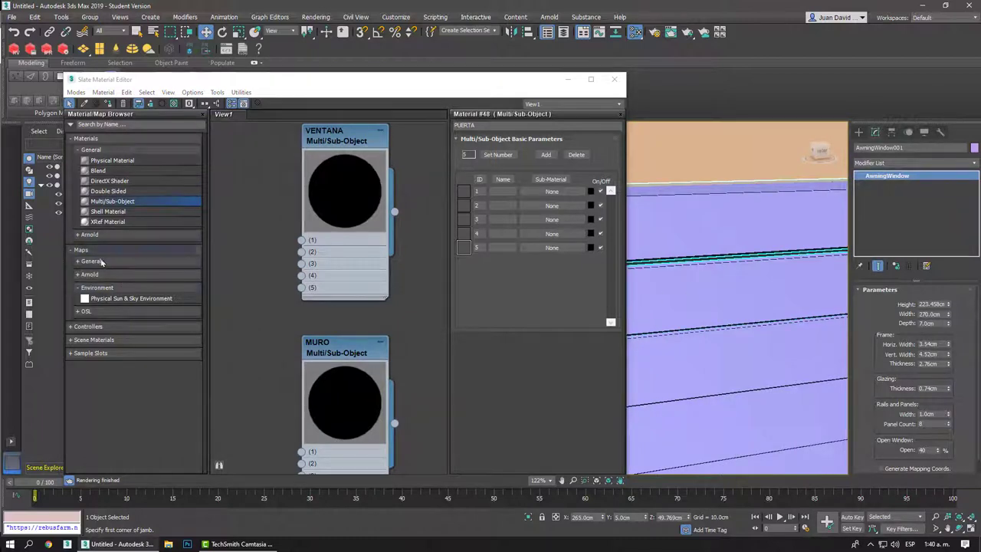
left_click(90, 234)
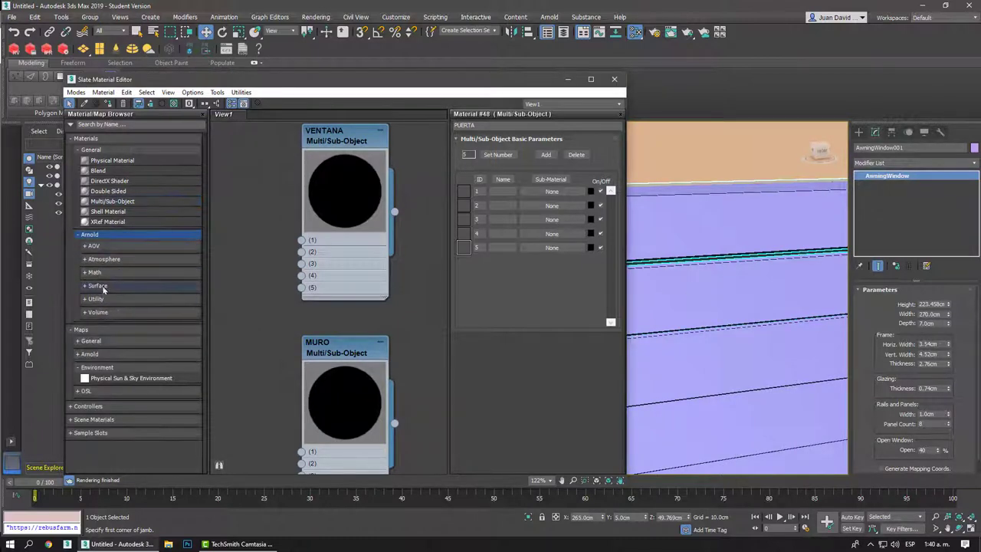
left_click(99, 286)
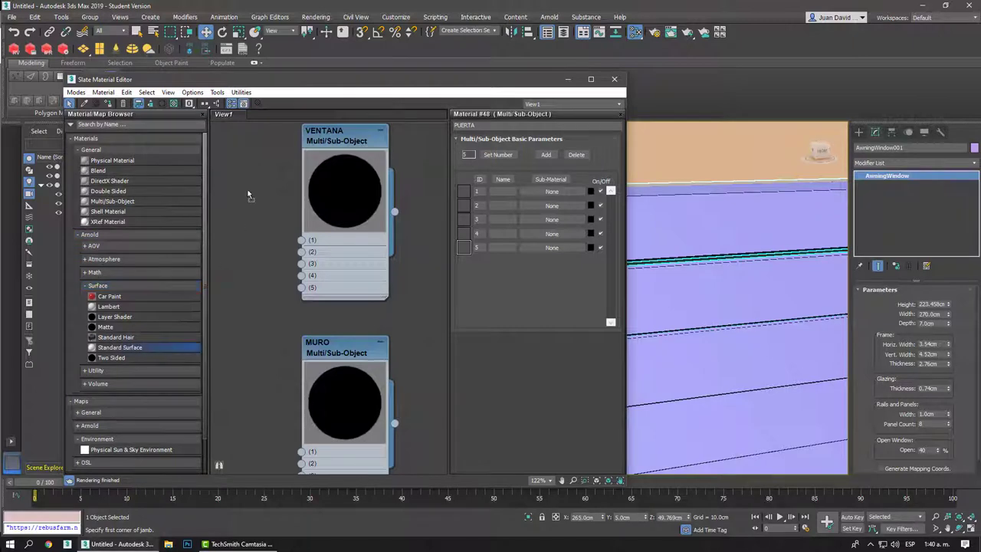
left_click(247, 195)
left_click(320, 165)
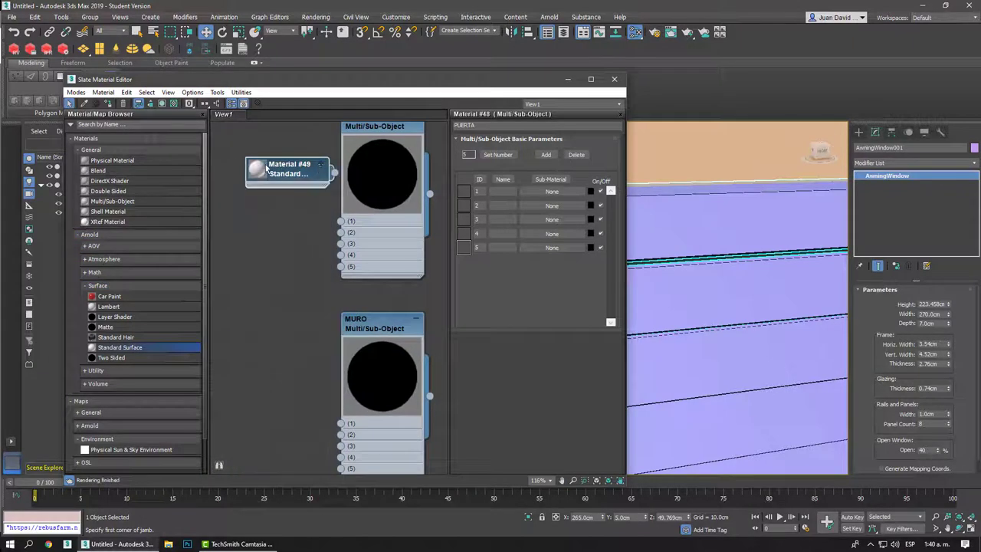
left_click(320, 164)
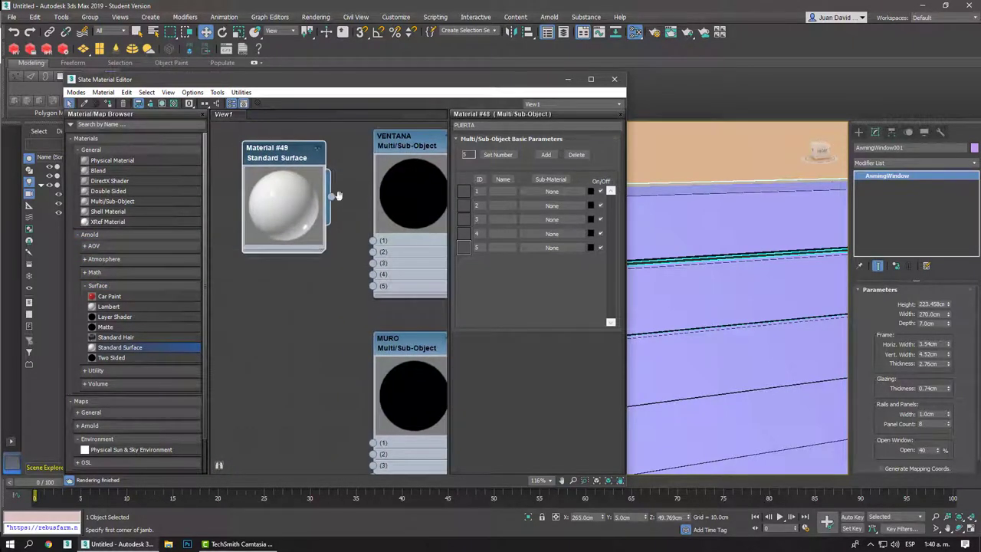
Wire Material #49 into VENTANA's sub-material slots.
middle_click_drag(337, 196, 295, 191)
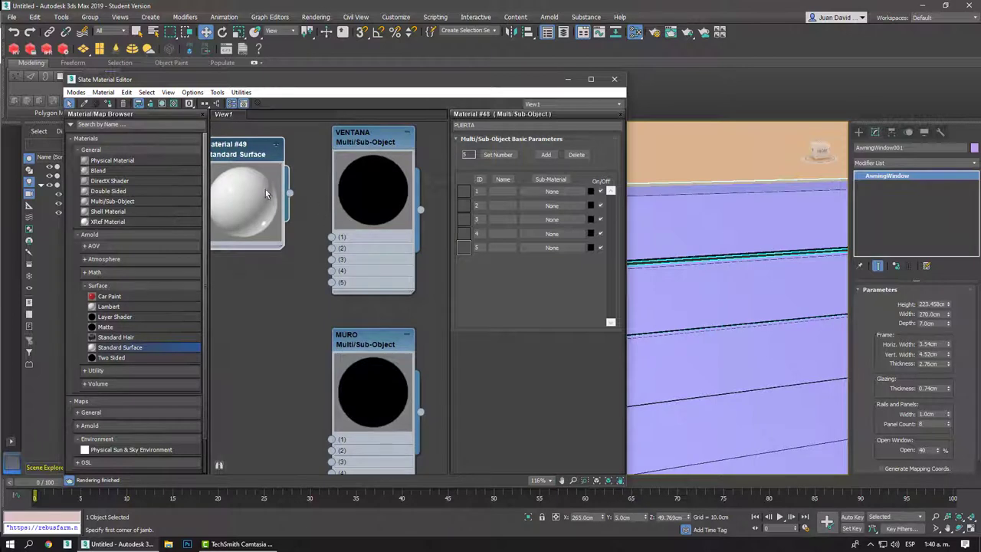
left_click_drag(266, 189, 254, 184)
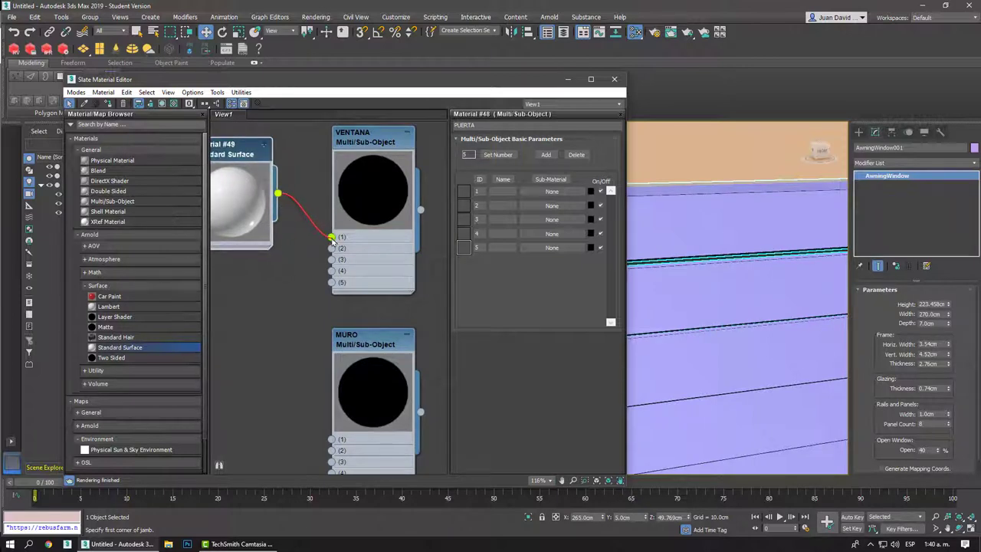
left_click_drag(331, 238, 331, 237)
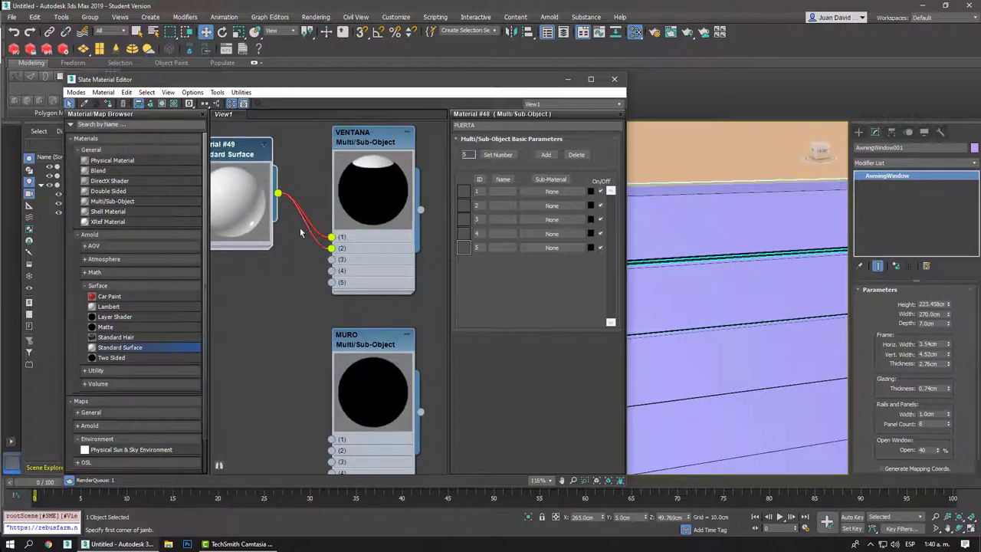
left_click_drag(332, 263, 331, 271)
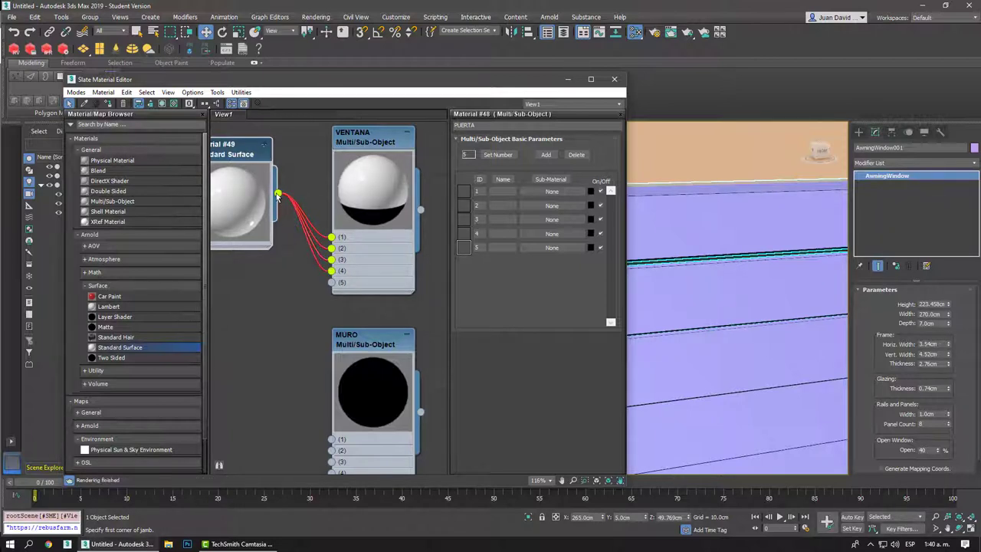
left_click_drag(264, 210, 227, 295)
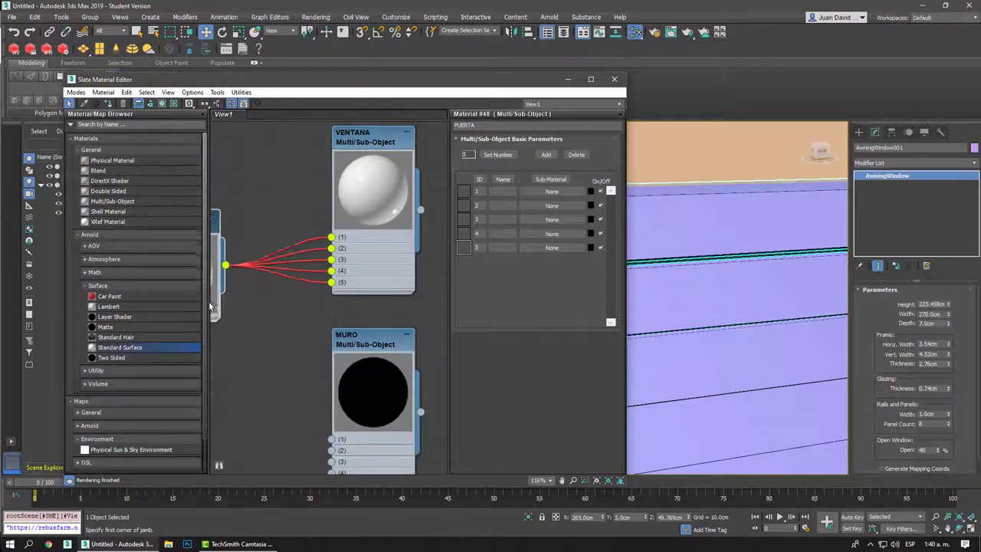
scroll(227, 294, "down", 1)
scroll(514, 247, "up", 1)
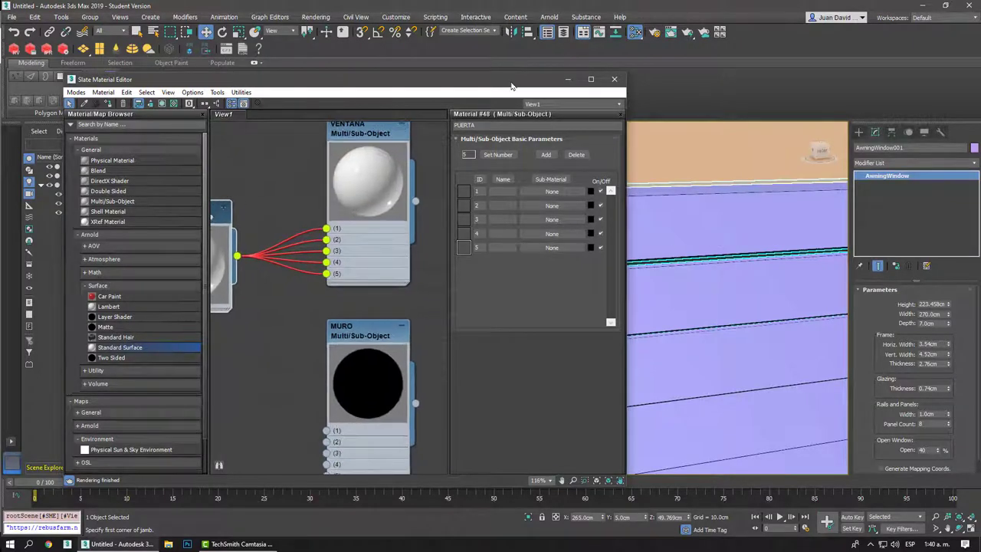
Remove the slot 3 wire and assign VENTANA to the awning window.
left_click_drag(510, 85, 428, 76)
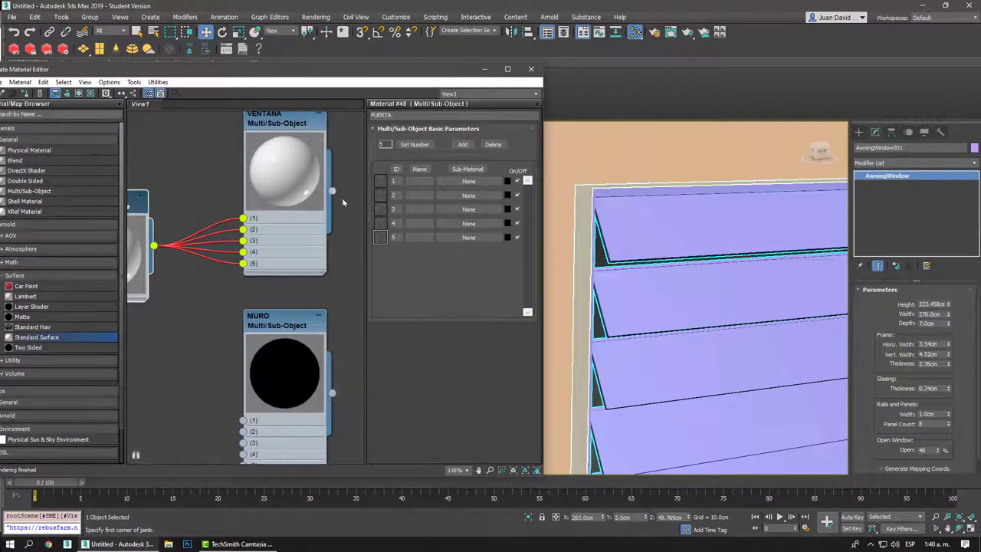
scroll(665, 271, "up", 2)
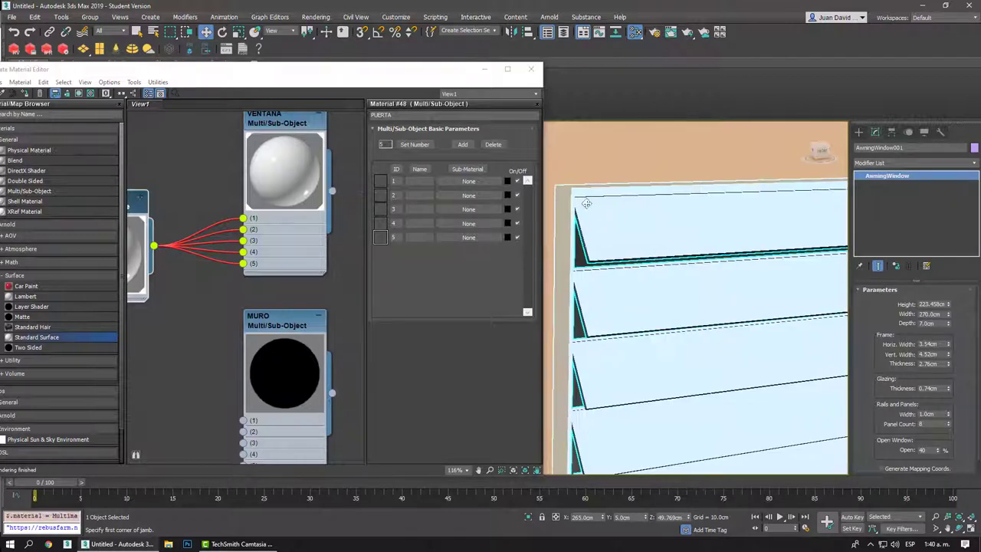
scroll(582, 223, "up", 3)
scroll(626, 310, "up", 2)
scroll(626, 310, "down", 2)
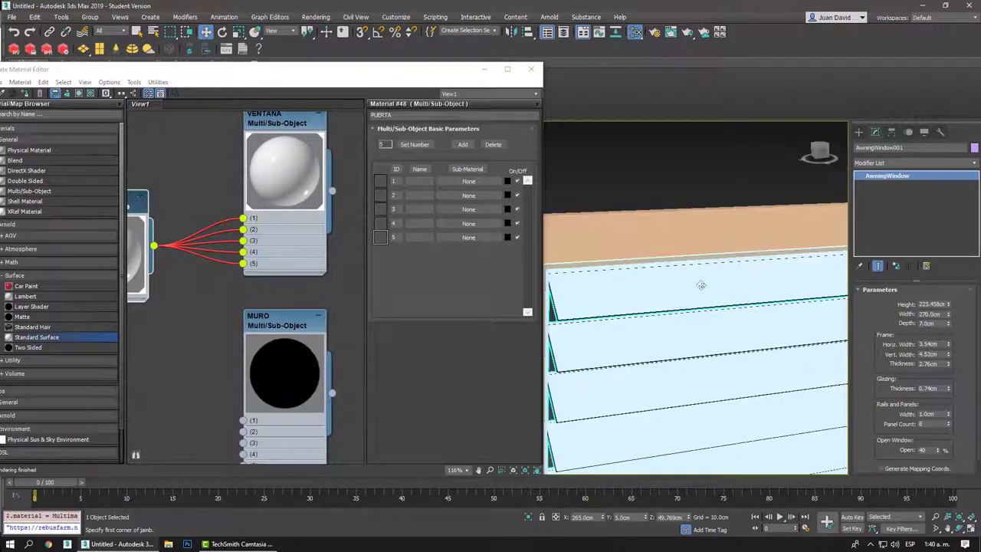
middle_click_drag(154, 254, 238, 224)
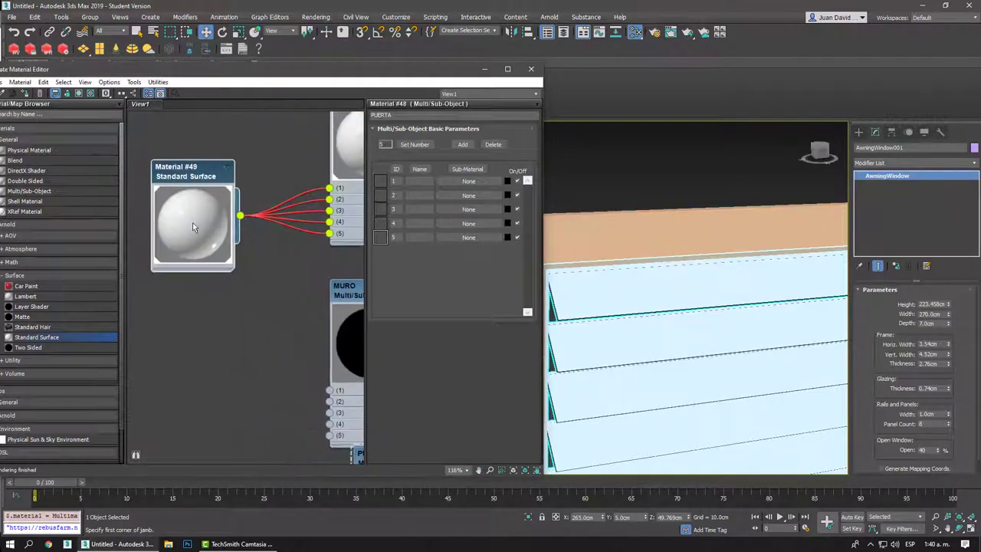
left_click_drag(192, 222, 181, 210)
left_click(298, 216)
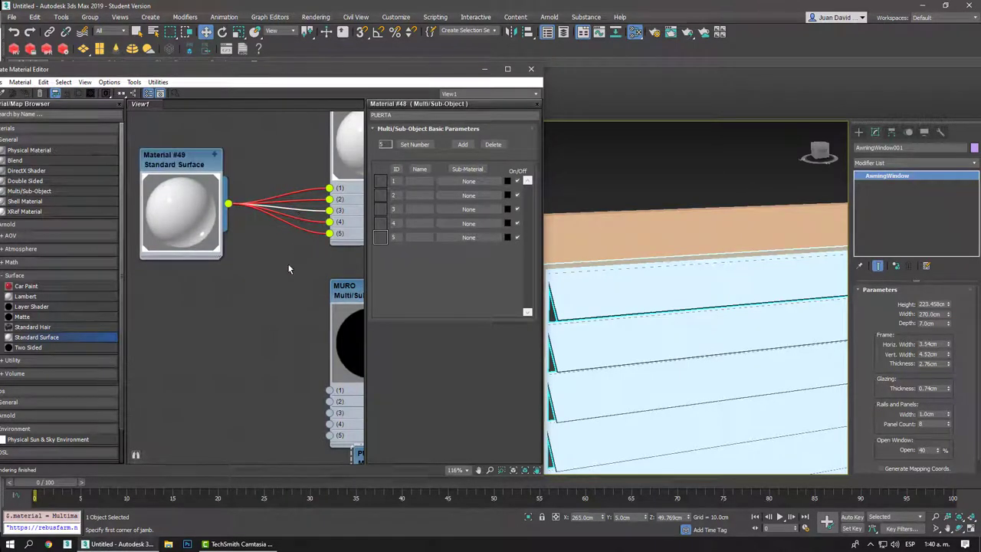
middle_click_drag(340, 241, 298, 239)
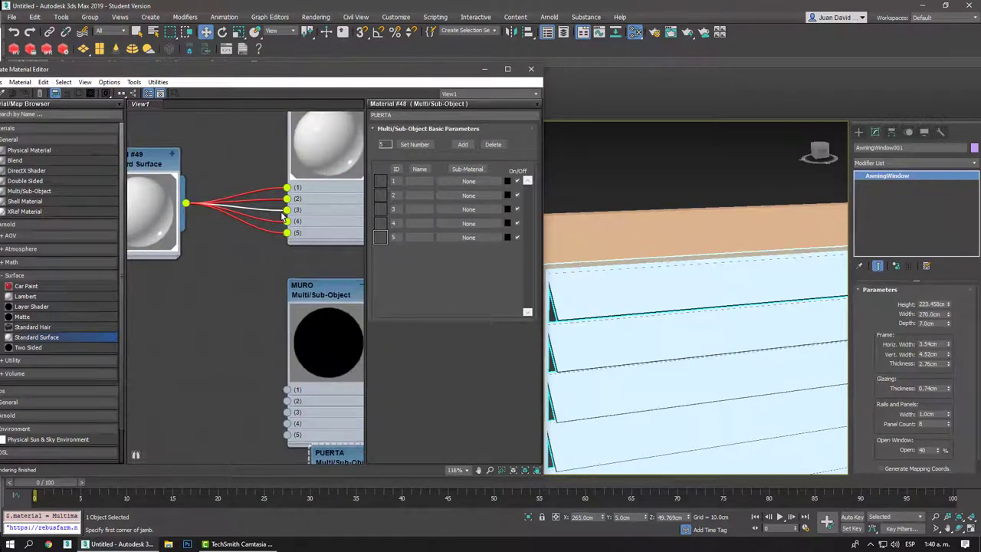
left_click_drag(281, 218, 606, 304)
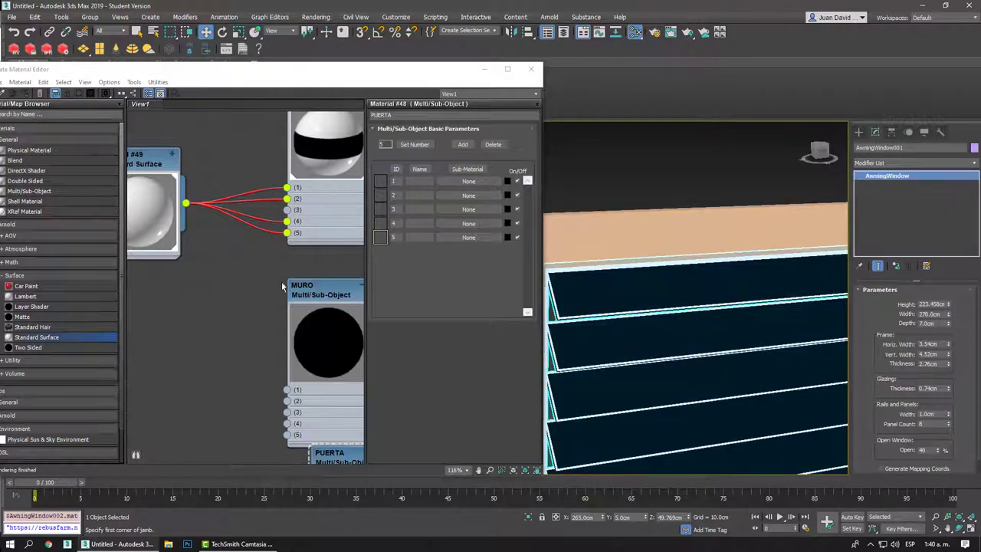
middle_click_drag(233, 261, 297, 252)
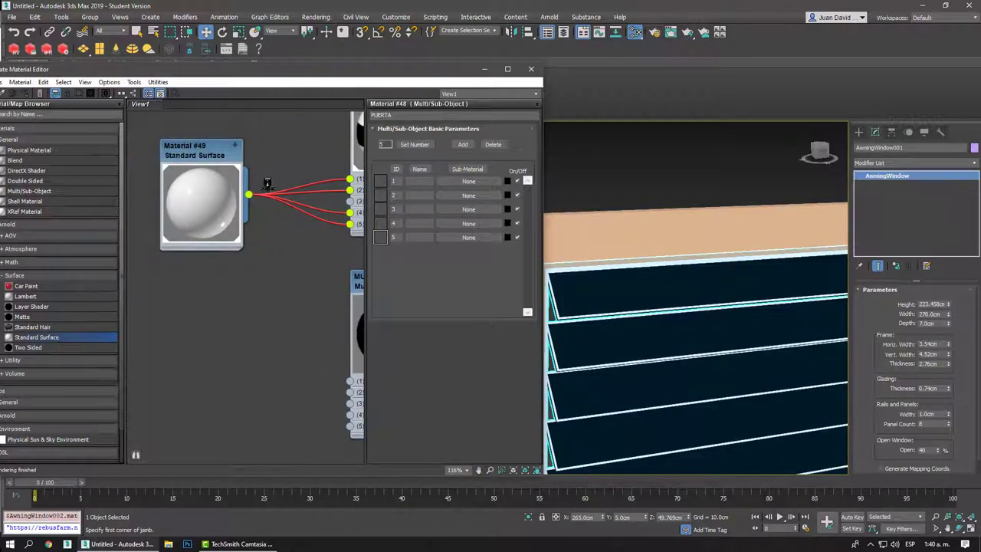
Create a Standard Surface Material #50 with Transmission weight 1.0.
left_click(284, 157)
left_click(316, 147)
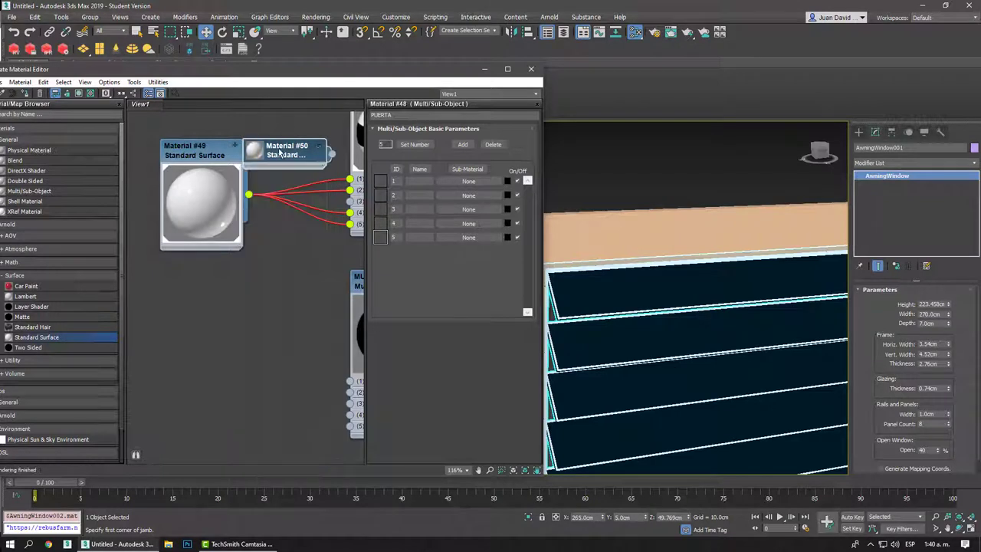
double_click(284, 157)
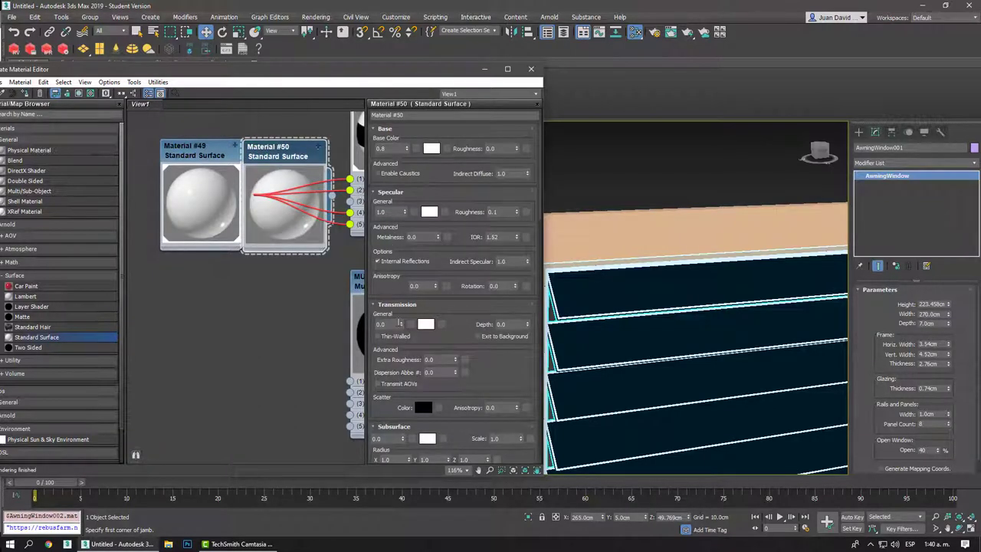
left_click(383, 324)
type("1")
key("Return")
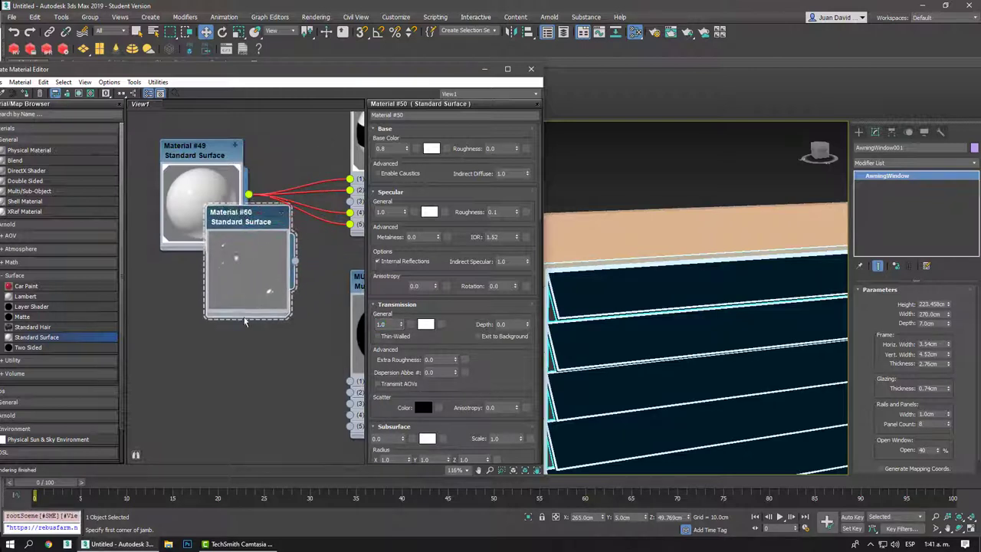
Wire Material #50 into VENTANA's empty glass slot 3 and close the Slate editor.
left_click_drag(295, 229, 235, 337)
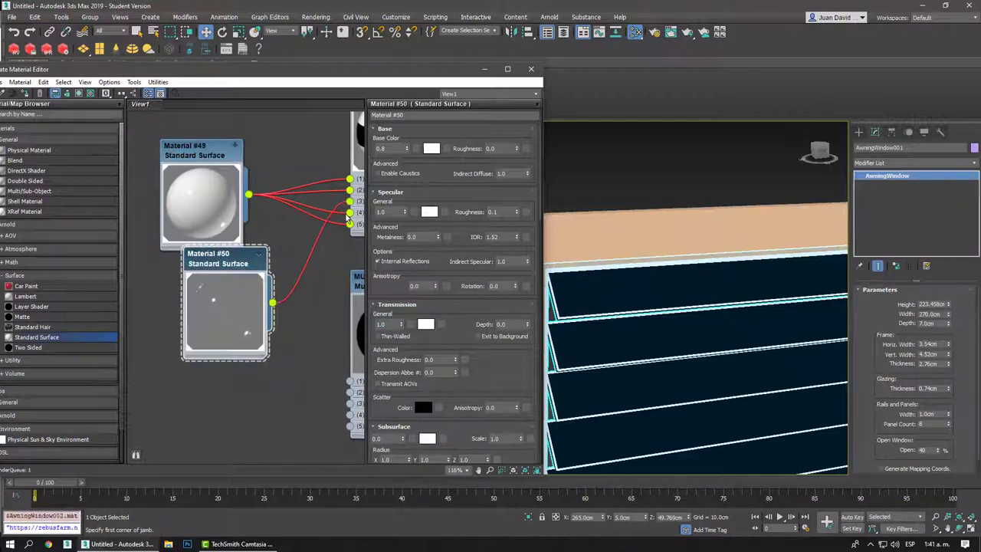
left_click_drag(272, 301, 580, 284)
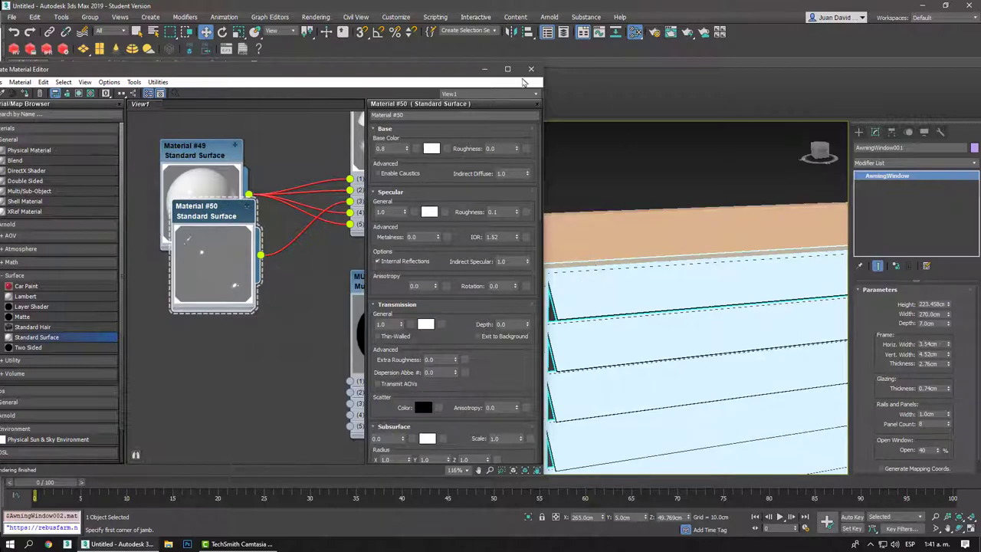
left_click(484, 69)
left_click(833, 139)
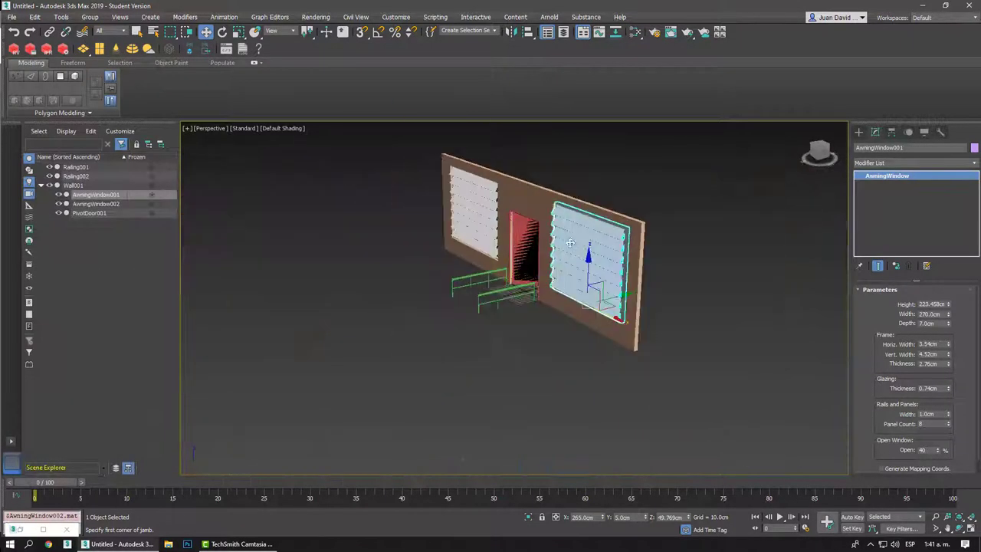
Create a Standard Primitives teapot behind the right window.
left_click(858, 132)
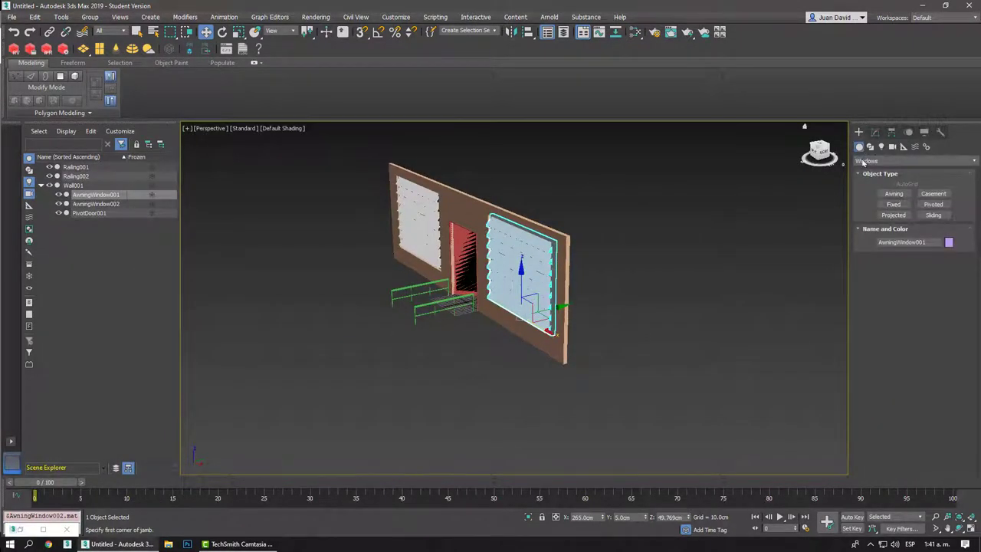
left_click(863, 160)
left_click(870, 171)
left_click(894, 237)
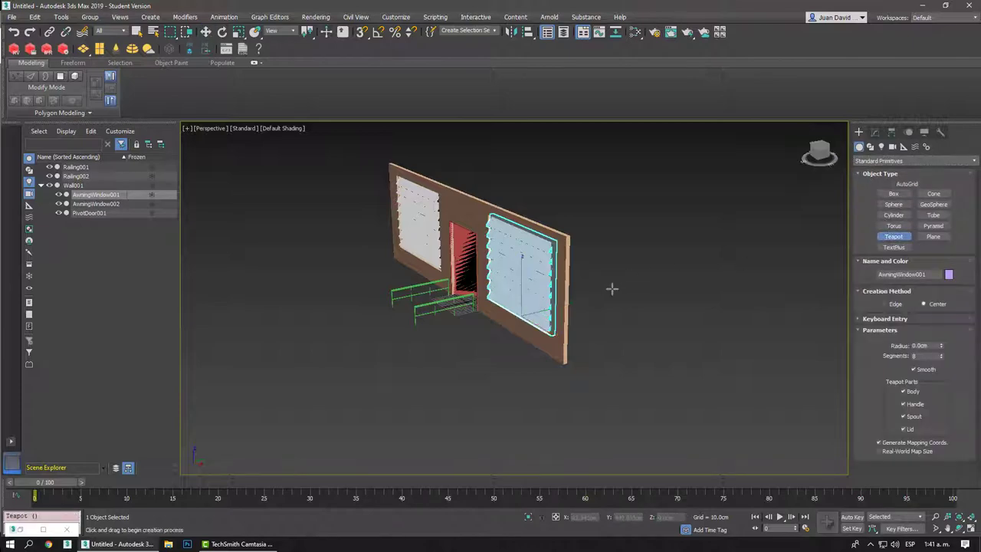
left_click_drag(639, 309, 691, 276)
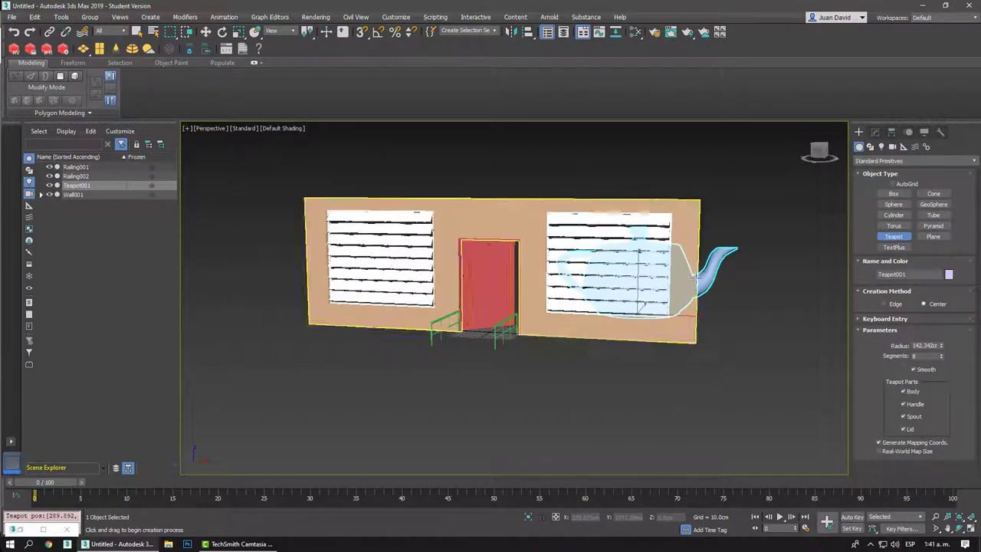
scroll(624, 253, "up", 3)
scroll(624, 252, "up", 2)
Render the view to see the teapot through the glass, then reopen the Slate editor.
left_click(687, 32)
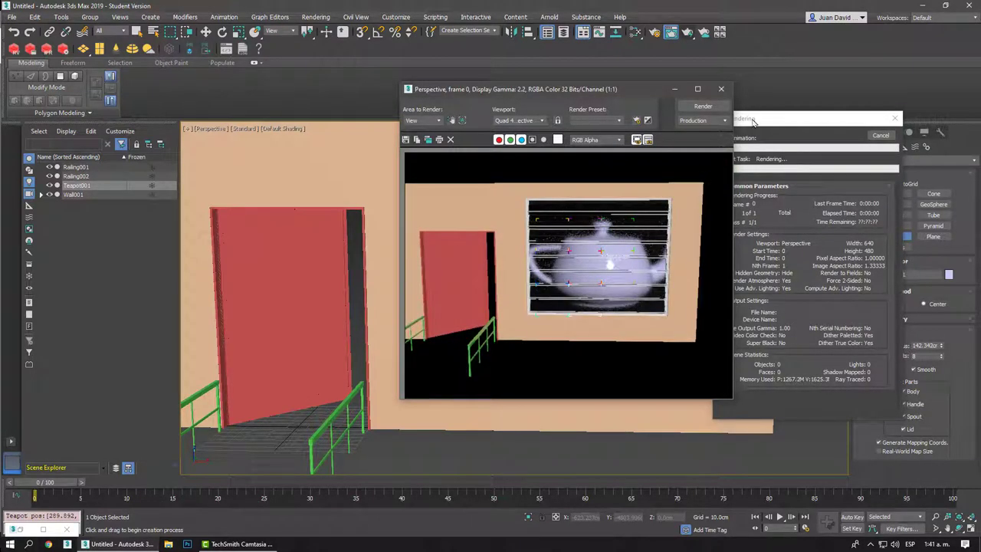
left_click(720, 89)
key("m")
scroll(329, 256, "down", 3)
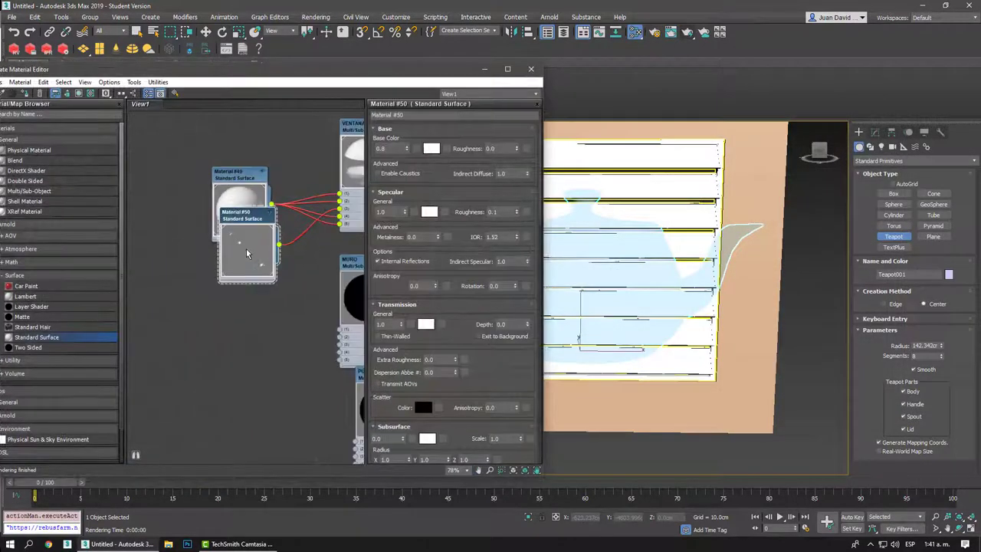
Move Material #50 aside and give Material #51 a teal base colour.
mouse_move(252, 252)
left_mouse_down()
mouse_move(247, 150)
mouse_move(233, 267)
left_mouse_up()
scroll(247, 232, "down", 1)
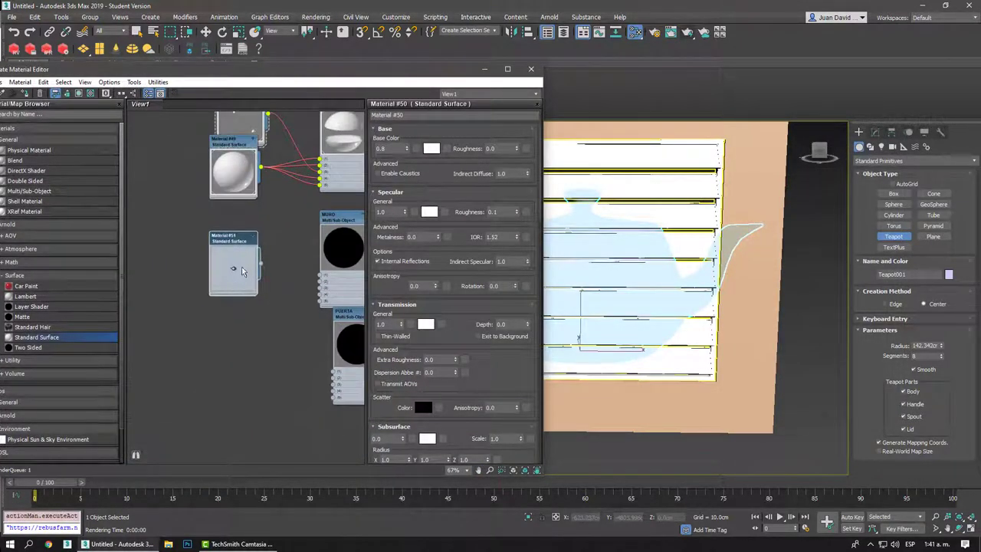
left_click(430, 150)
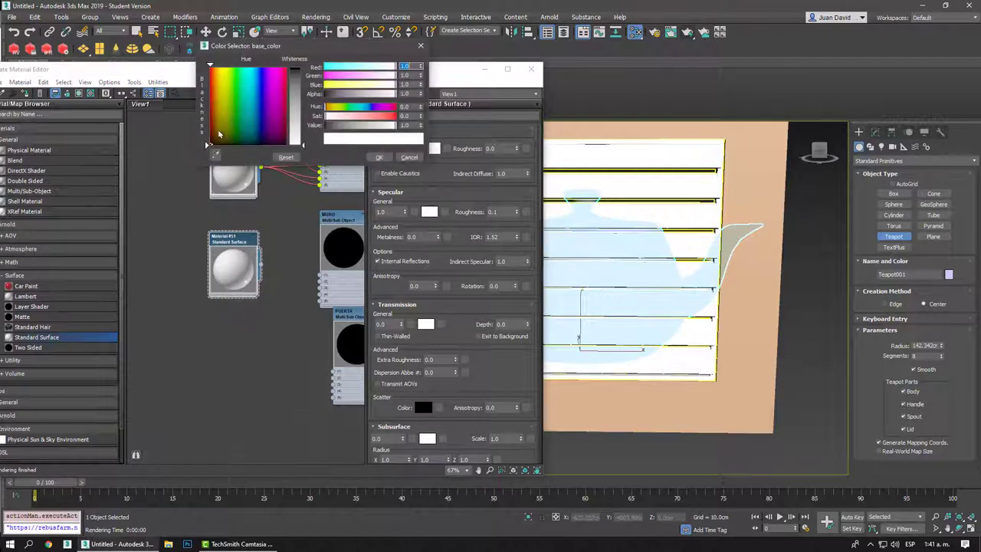
left_click(249, 84)
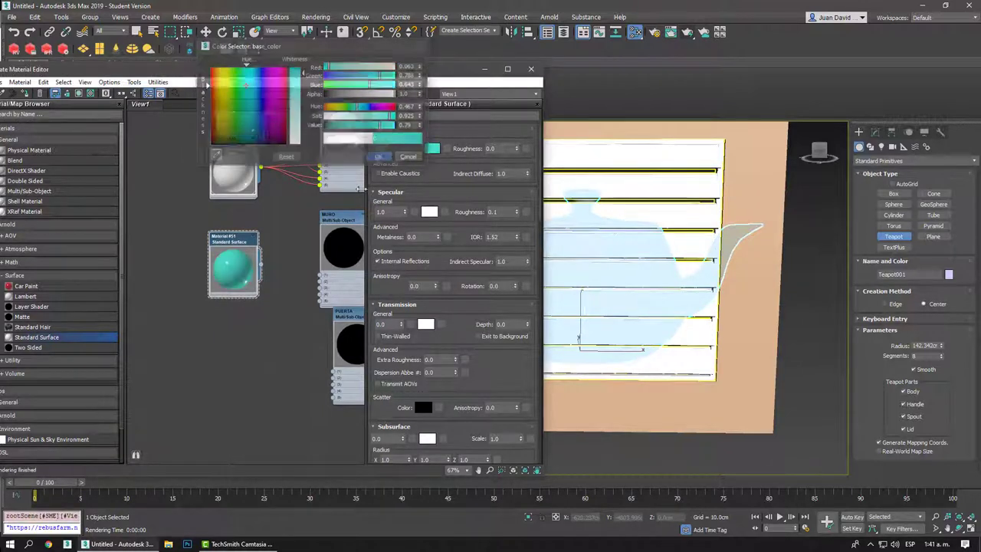
left_click(379, 157)
Duplicate the teal material as Material #52 and colour it magenta.
left_click_drag(230, 276, 230, 340, "shift")
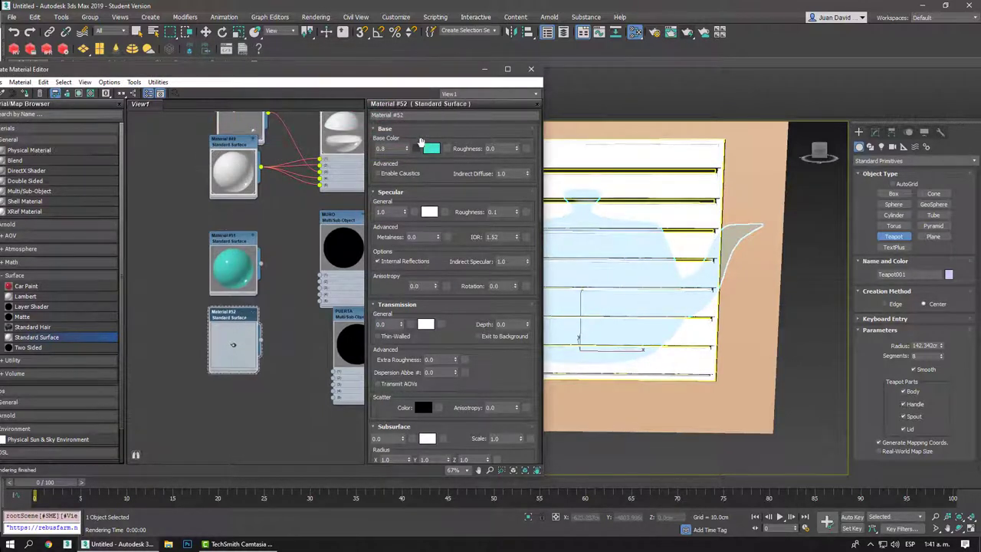
left_click(430, 148)
left_click(279, 89)
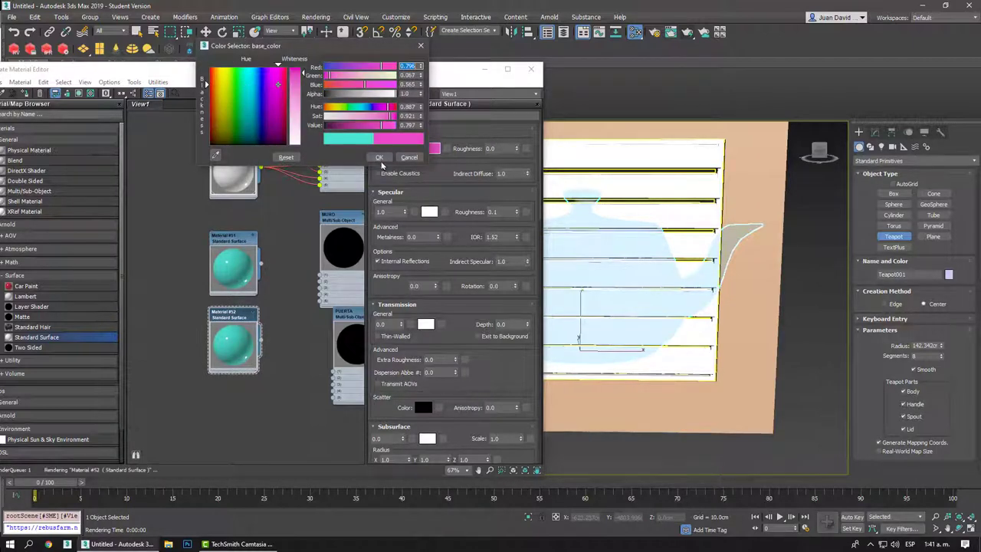
left_click(378, 157)
Duplicate the magenta material as Material #53 and make it blue.
left_click_drag(234, 291, 228, 390, "shift")
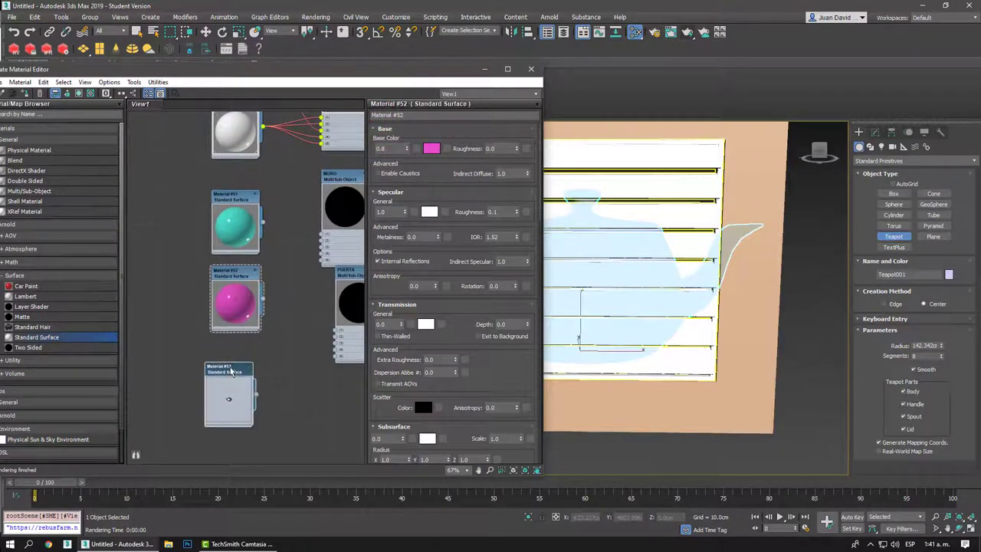
left_click(433, 148)
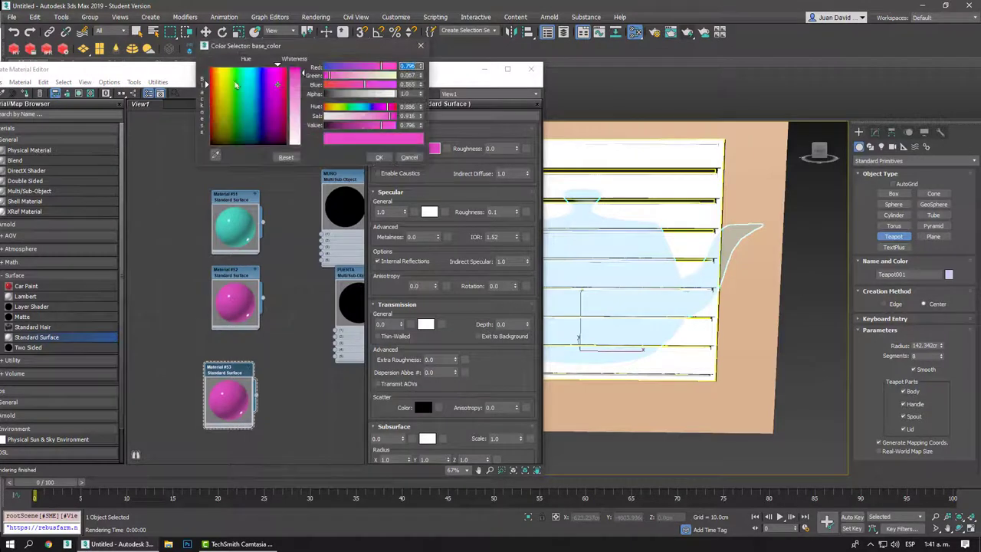
left_click(261, 72)
left_click(378, 157)
Clone the blue material as Material #54 and set its base colour to green.
middle_click_drag(307, 322, 294, 297)
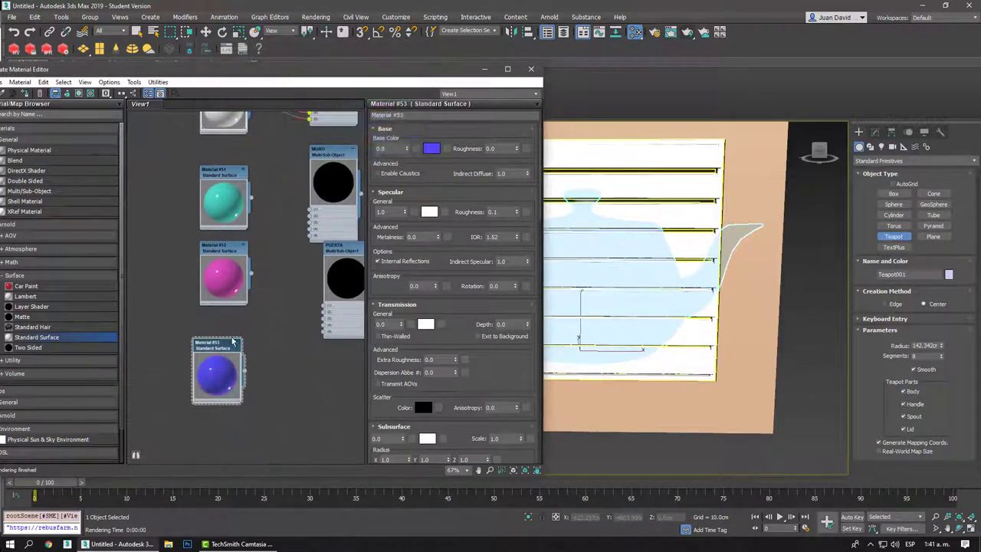
left_click_drag(222, 351, 302, 380, "shift")
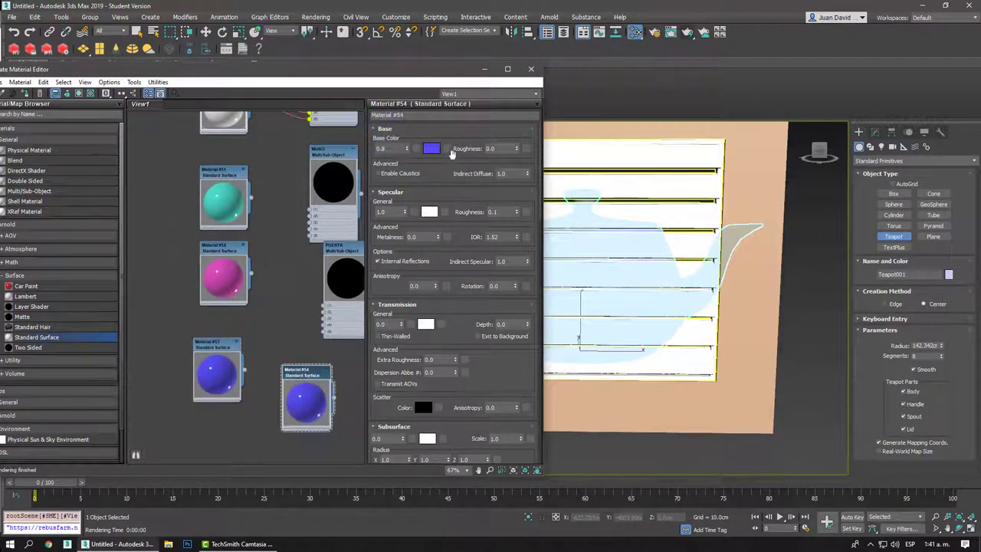
left_click(431, 148)
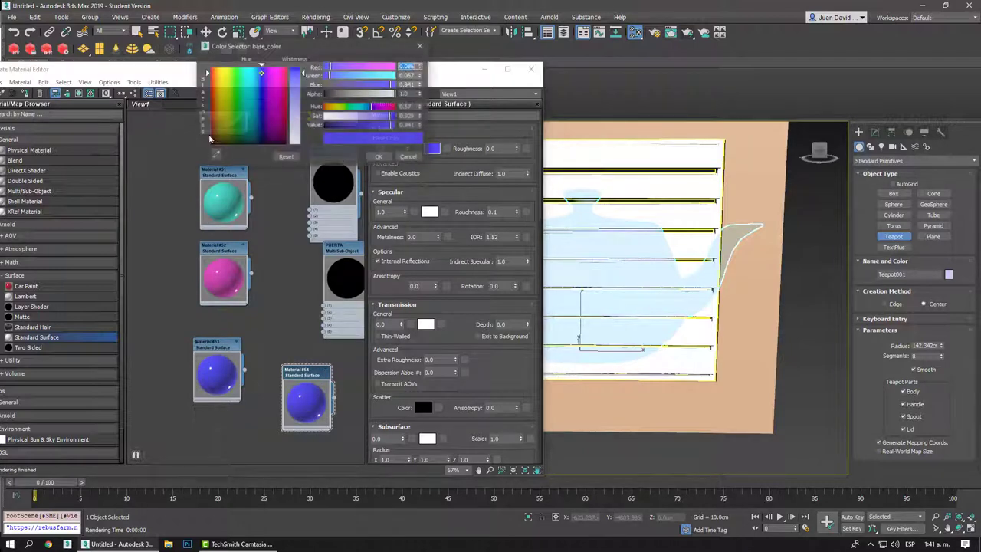
left_click(228, 85)
left_click(378, 157)
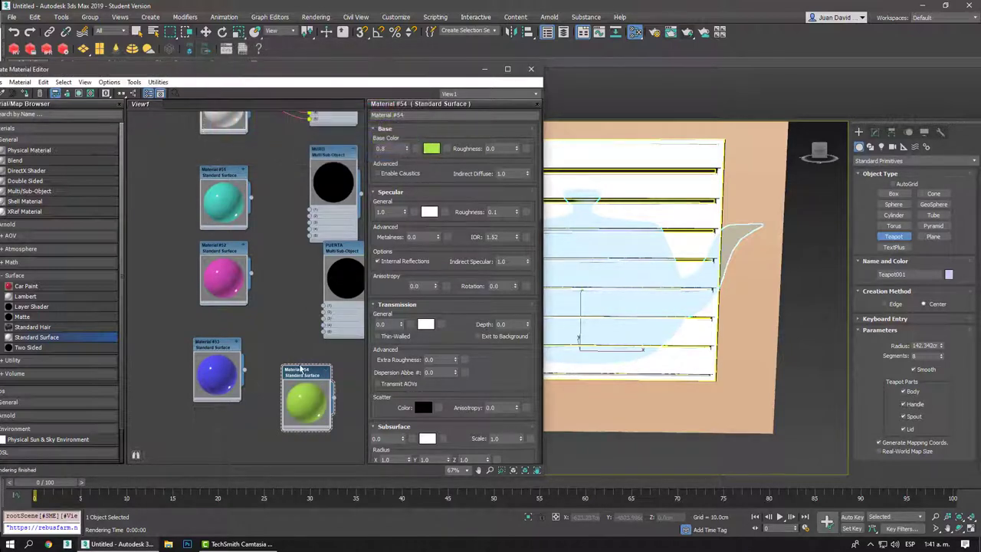
Clone the green material as yellow Material #55, then place the green node beside magenta.
mouse_move(307, 373)
left_mouse_down()
mouse_move(285, 347)
mouse_move(304, 445)
left_mouse_up()
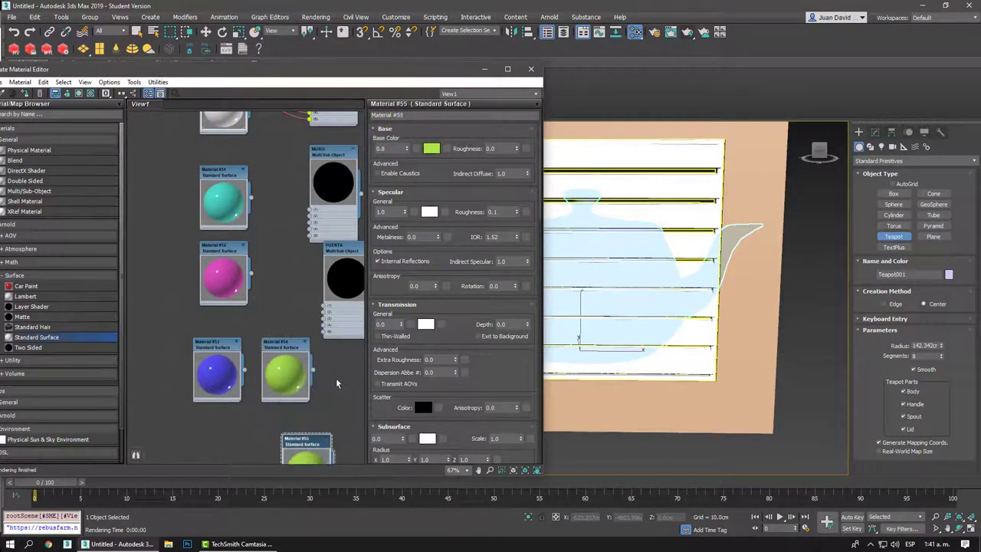
left_click(433, 150)
left_click(223, 70)
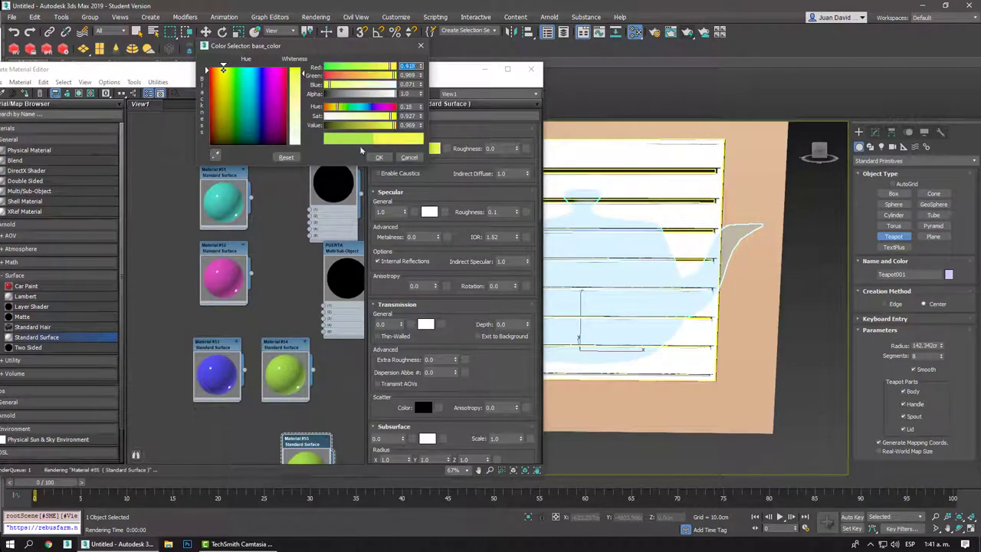
left_click(379, 157)
middle_click_drag(322, 352, 320, 328)
left_click_drag(282, 351, 174, 249)
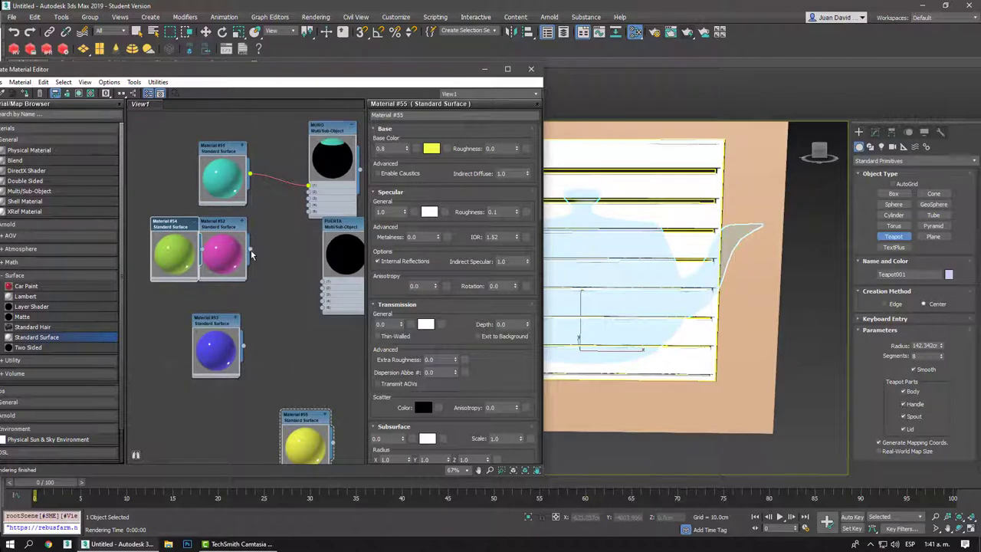
Wire magenta Material #52 and blue Material #53 into MURO's input slots.
left_click_drag(310, 200, 309, 196)
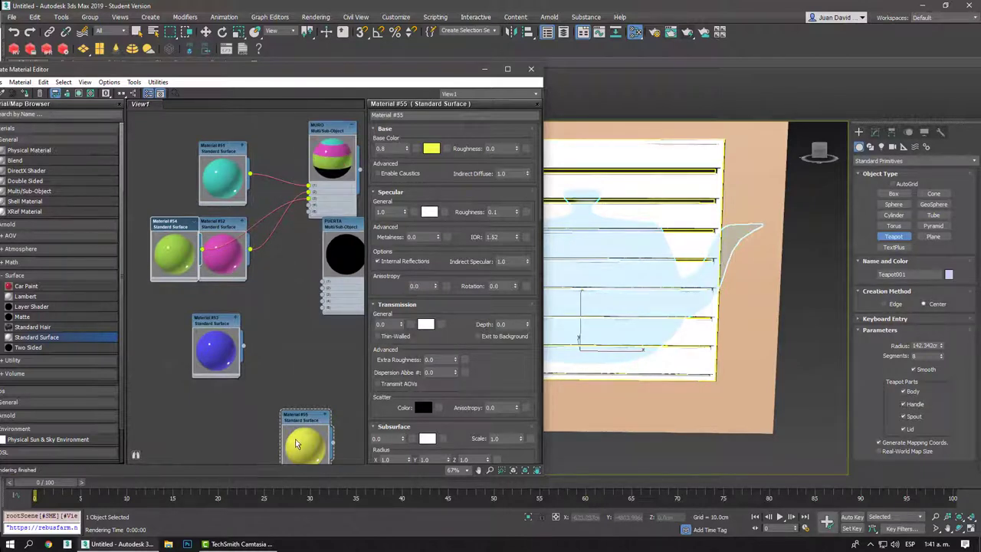
left_click_drag(244, 350, 309, 202)
left_click_drag(235, 340, 221, 311)
Rearrange the material nodes and shift the Slate editor left to reveal more viewport.
left_click_drag(322, 441, 264, 305)
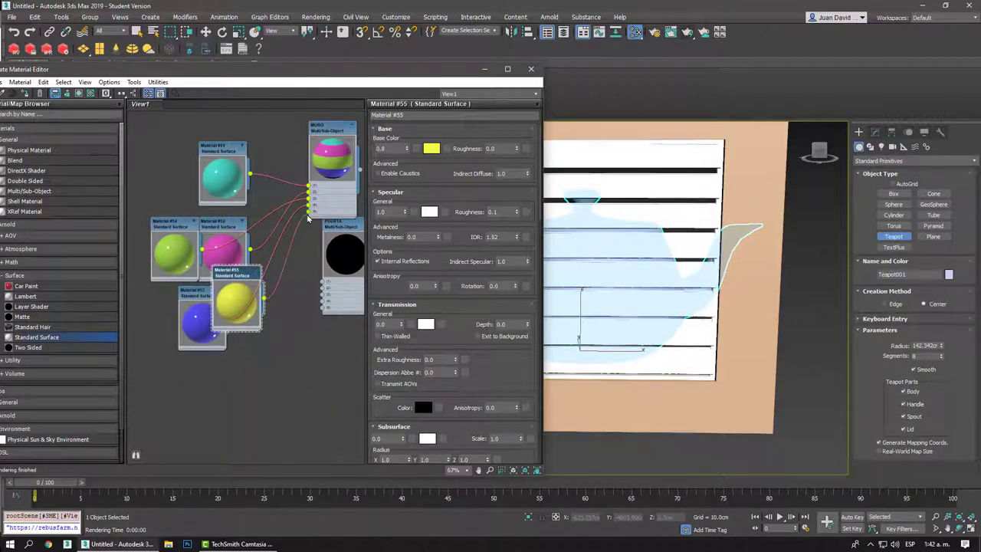
middle_click_drag(304, 228, 277, 250)
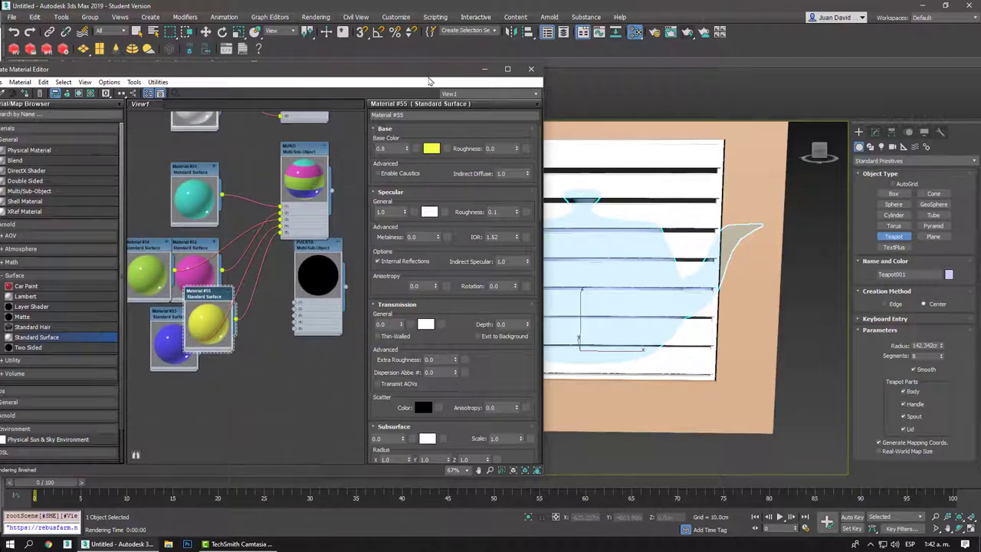
left_click_drag(429, 80, 346, 76)
mouse_move(249, 230)
left_mouse_down()
mouse_move(215, 240)
mouse_move(200, 369)
left_mouse_up()
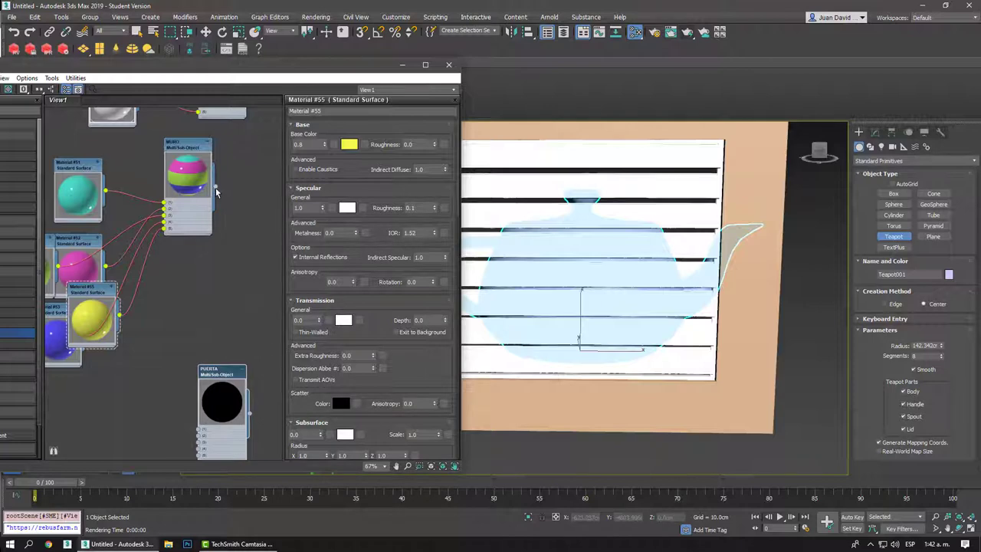
Assign MURO to Wall001 and orbit around the wall and window to check it.
left_click_drag(215, 187, 753, 157)
scroll(753, 158, "down", 3)
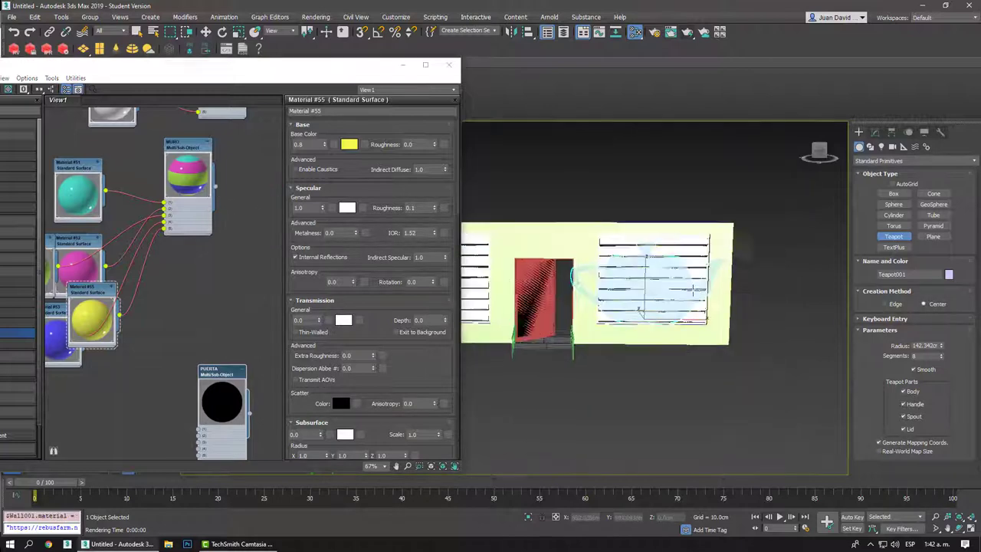
mouse_move(753, 158)
middle_mouse_down("alt")
mouse_move(486, 234)
mouse_move(635, 228)
middle_mouse_up("alt")
scroll(487, 233, "up", 2)
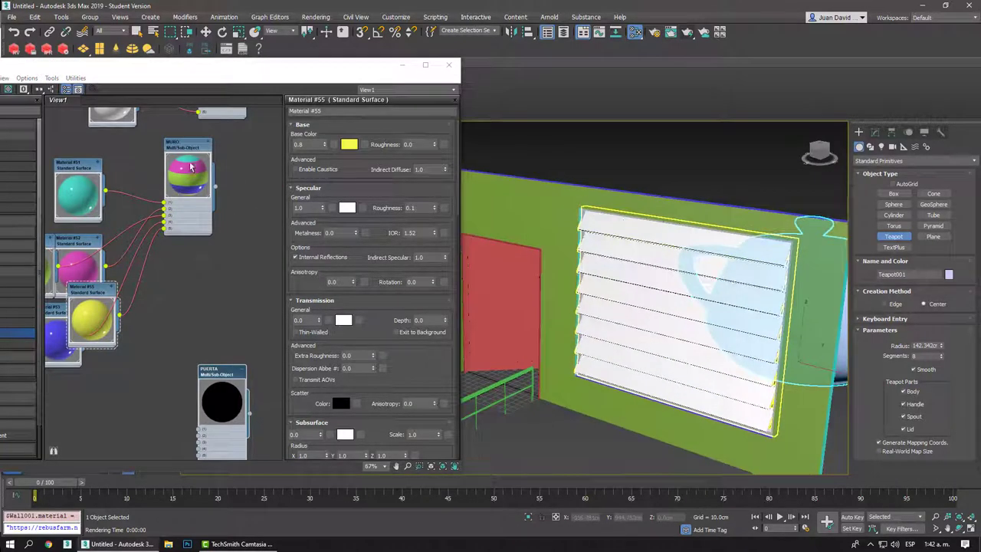
middle_click_drag(48, 256, 121, 255)
mouse_move(121, 255)
left_mouse_down()
mouse_move(279, 296)
mouse_move(234, 303)
left_mouse_up()
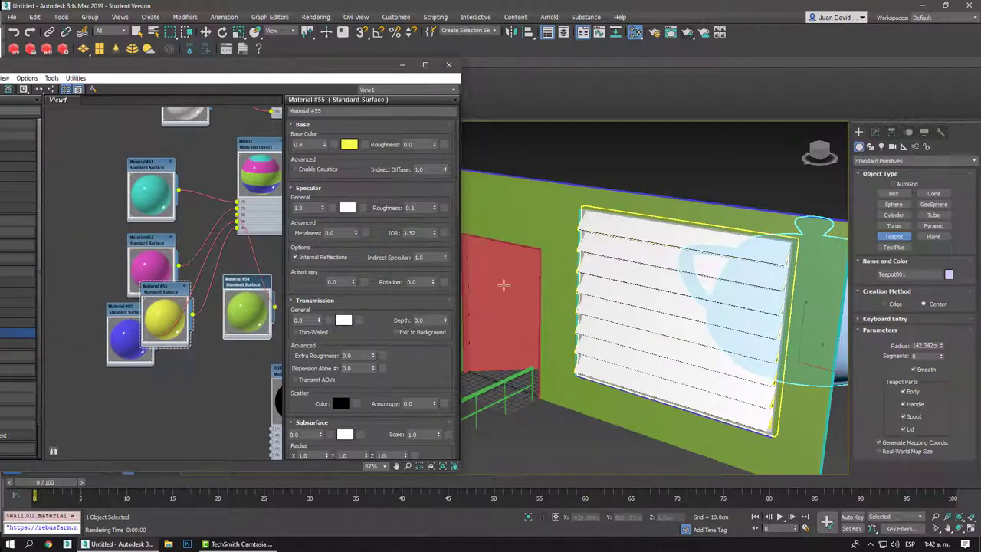
middle_click_drag(652, 306, 766, 306, "alt")
scroll(575, 195, "up", 5)
scroll(573, 194, "up", 2)
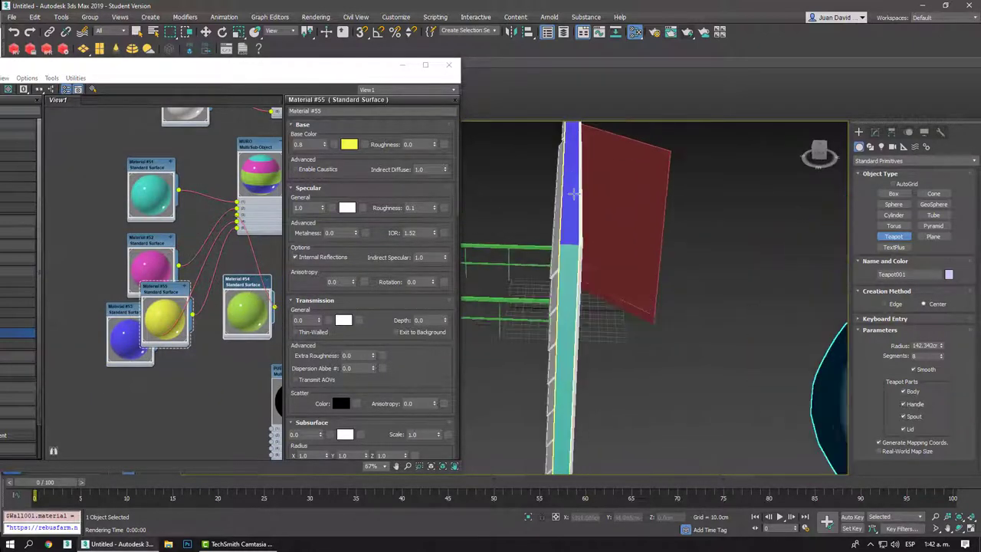
scroll(569, 204, "down", 5)
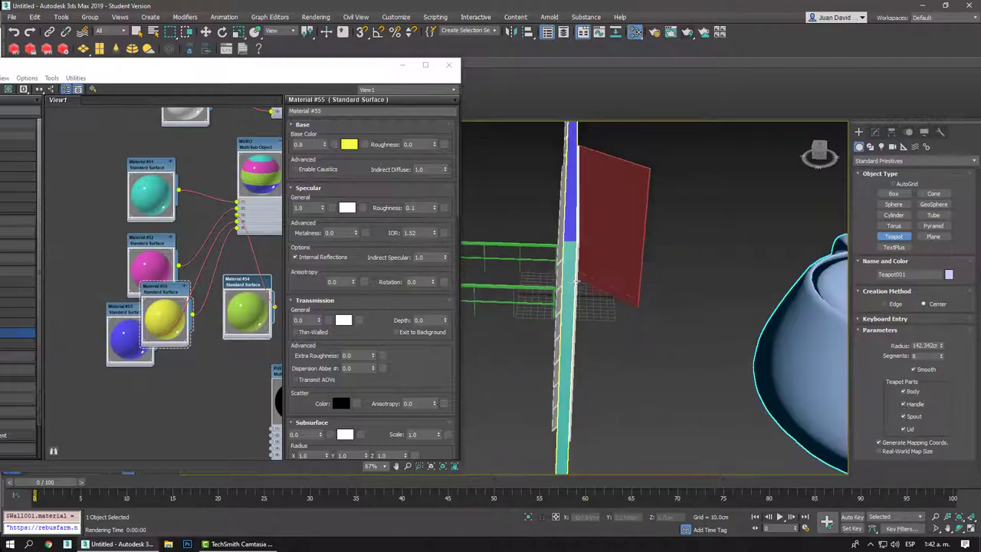
mouse_move(569, 204)
middle_mouse_down("alt")
mouse_move(613, 218)
mouse_move(613, 237)
middle_mouse_up("alt")
scroll(623, 222, "up", 4)
scroll(613, 238, "down", 3)
Rearrange the teal, magenta and green material nodes to the left of MURO.
middle_click_drag(213, 194, 195, 222)
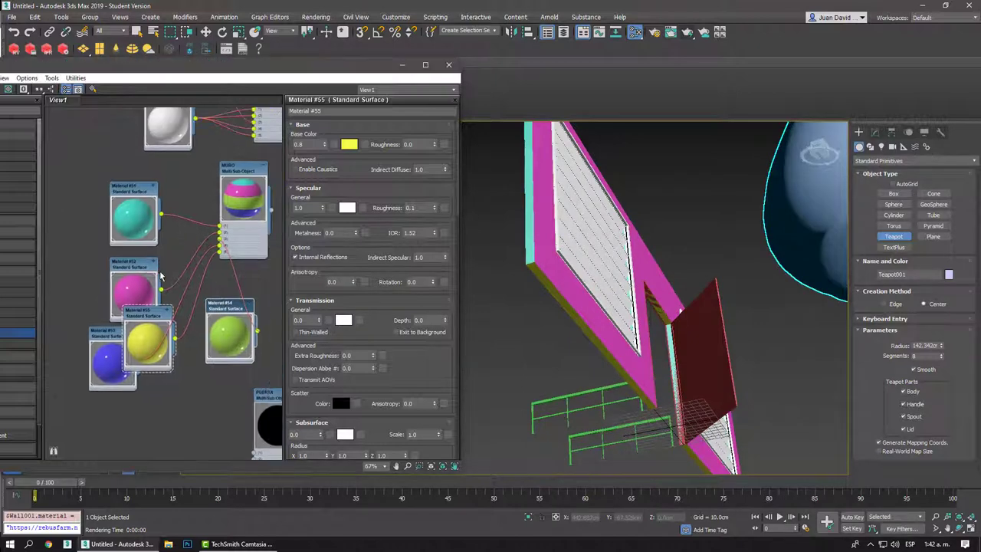
left_click_drag(134, 287, 112, 291)
mouse_move(651, 276)
middle_mouse_down("alt")
mouse_move(670, 283)
mouse_move(644, 307)
middle_mouse_up("alt")
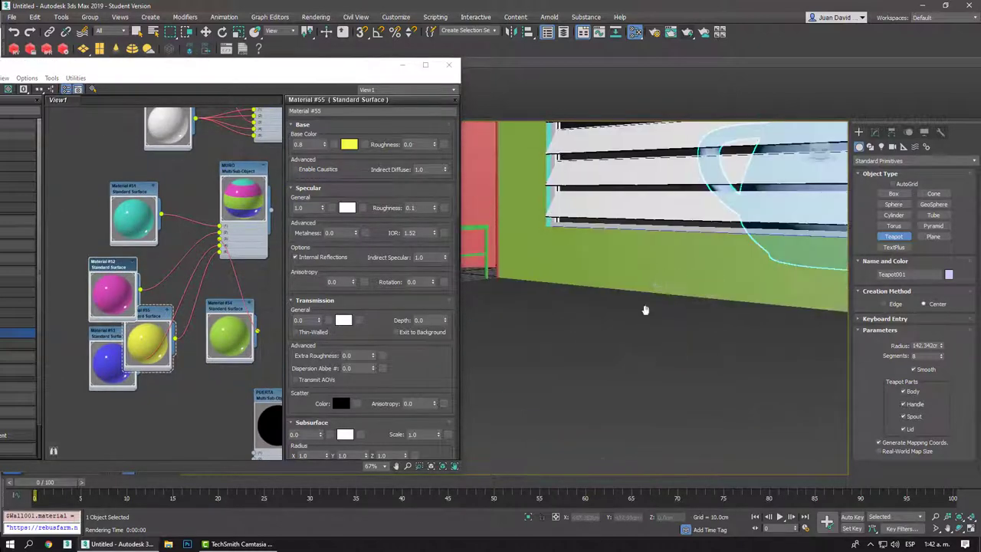
scroll(644, 306, "down", 2)
scroll(644, 307, "down", 4)
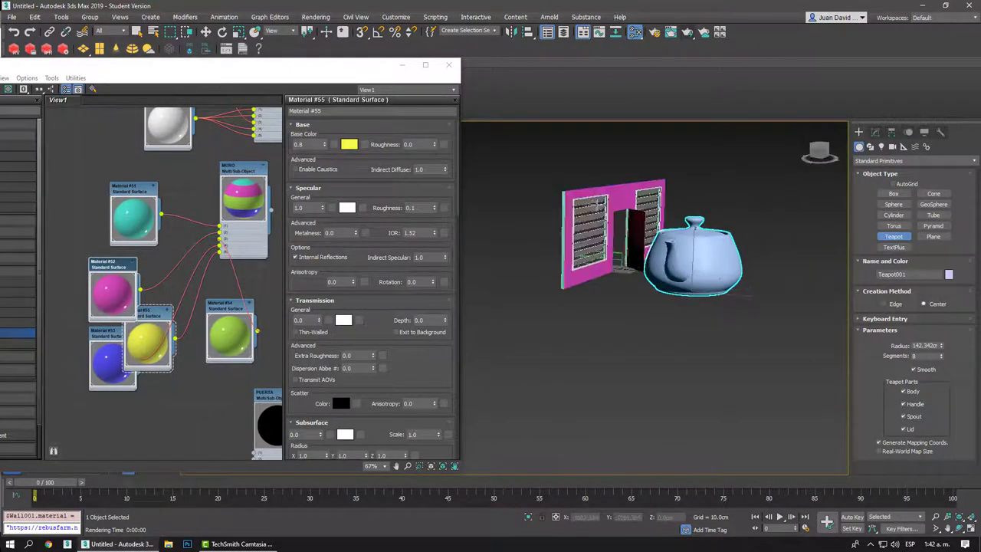
scroll(643, 291, "up", 3)
left_click_drag(97, 271, 84, 251)
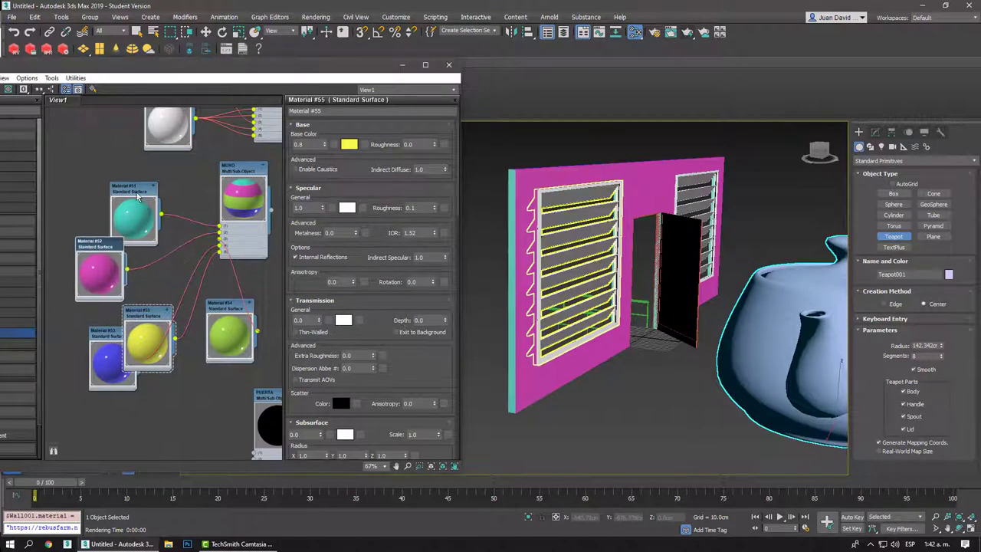
left_click_drag(134, 187, 113, 163)
mouse_move(230, 331)
left_mouse_down()
mouse_move(197, 350)
mouse_move(23, 302)
left_mouse_up()
middle_click_drag(131, 266, 219, 266)
scroll(651, 268, "up", 3)
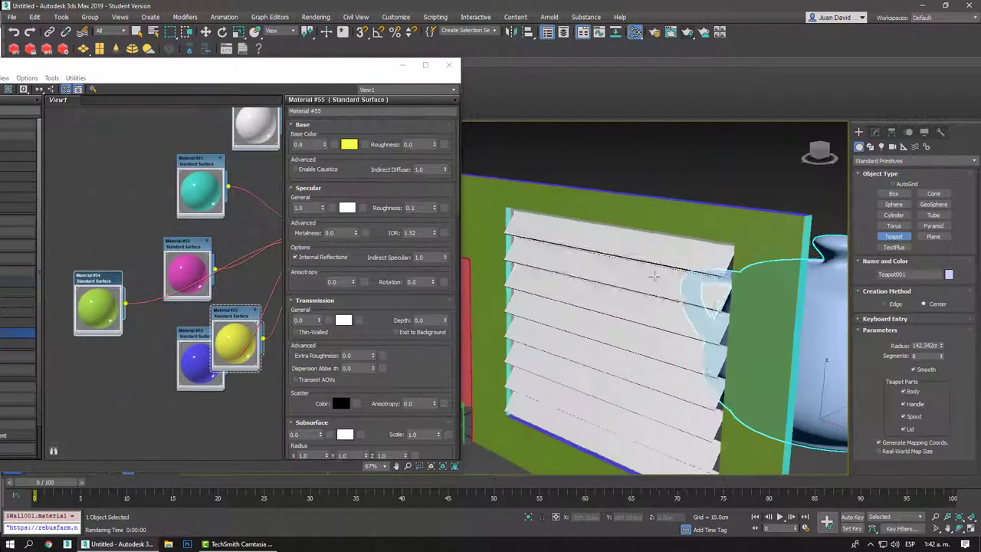
scroll(651, 268, "up", 2)
left_click_drag(184, 253, 88, 234)
mouse_move(191, 241)
middle_mouse_down()
mouse_move(94, 253)
mouse_move(130, 265)
middle_mouse_up()
scroll(103, 268, "down", 2)
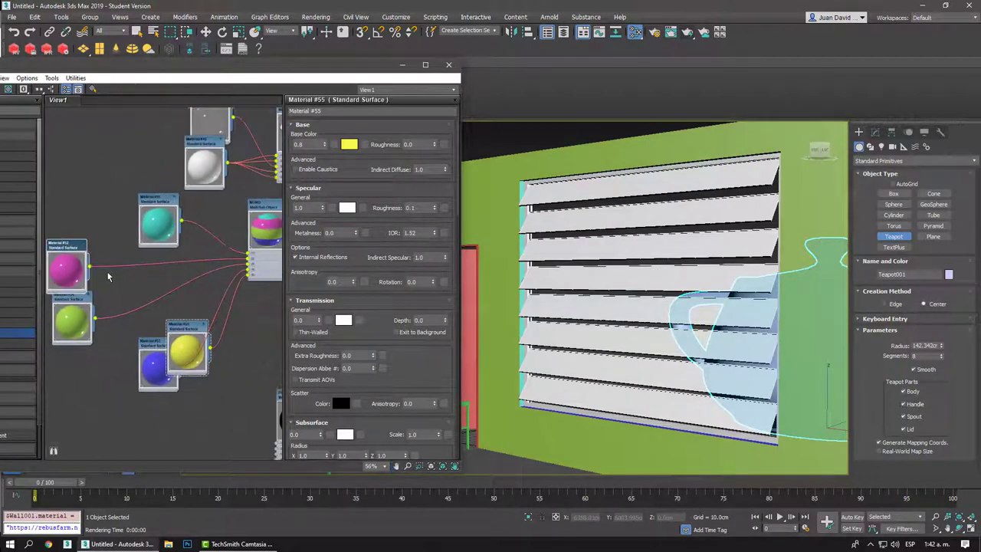
Wire magenta Material #52 into three MURO slots so the window frames turn magenta.
left_click_drag(90, 267, 247, 253)
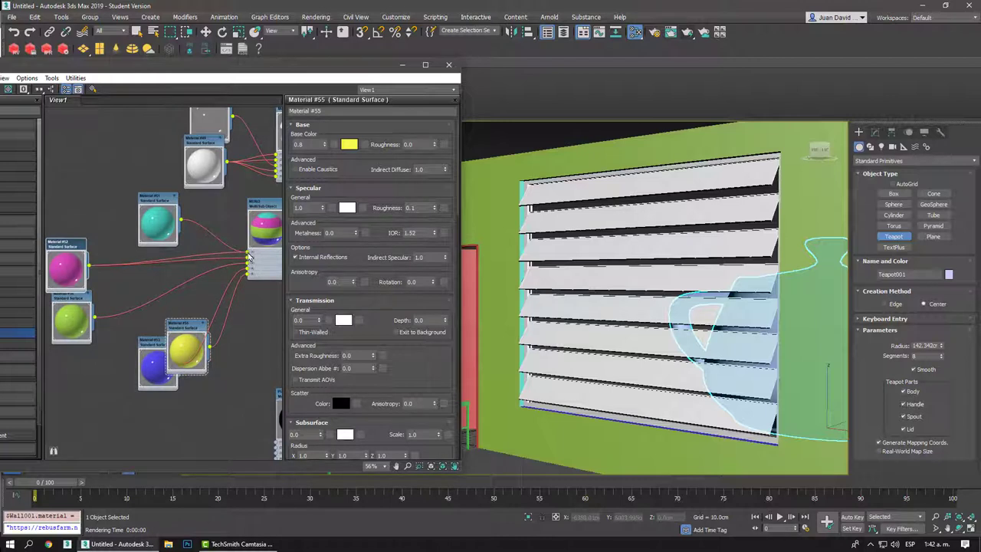
left_click_drag(90, 268, 247, 270)
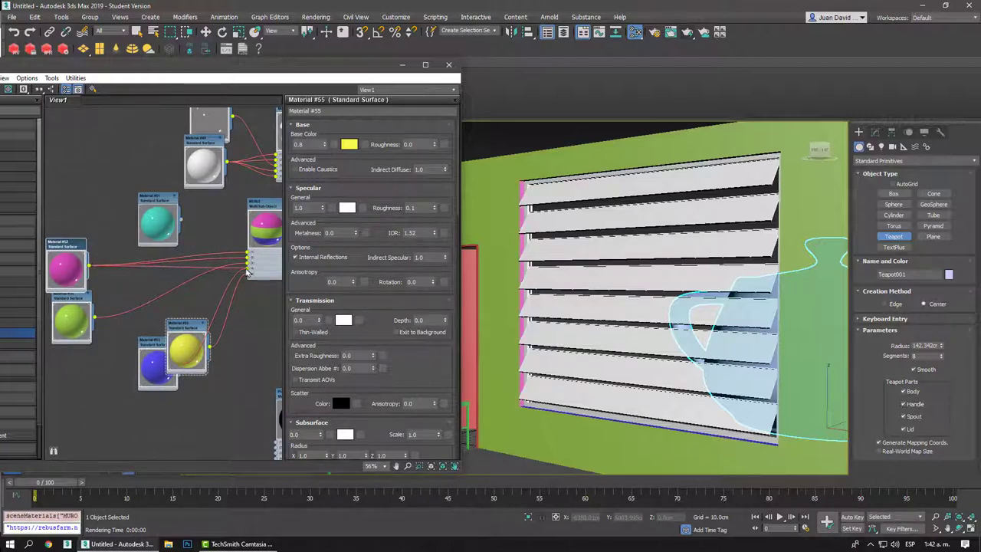
left_click_drag(89, 267, 249, 284)
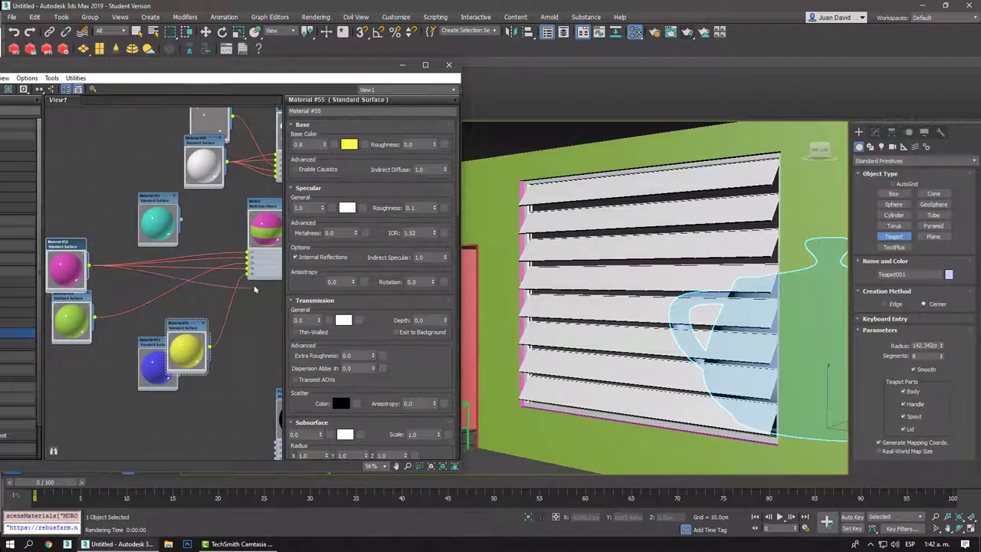
left_click(639, 297)
key("shift+z")
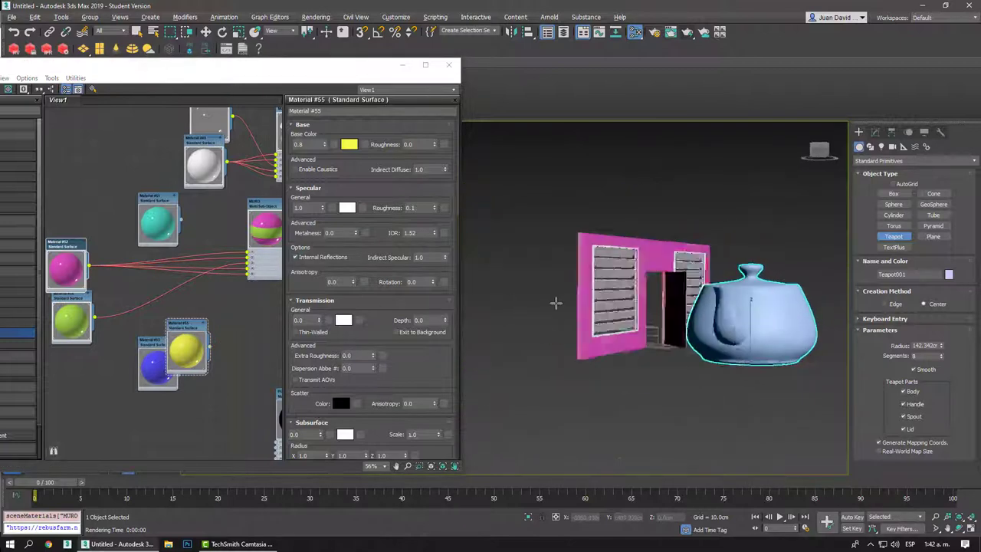
key("shift+z")
key("shift+z")
key("shift+z")
key("shift+z")
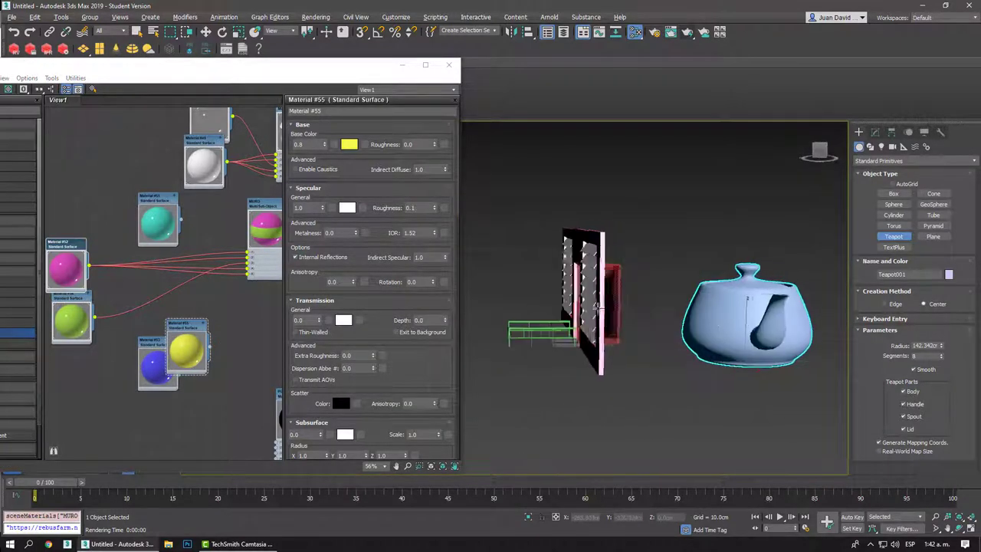
Reposition the magenta and green nodes and bring the PUERTA material into view.
left_click_drag(158, 222, 160, 406)
middle_click_drag(159, 406, 198, 362)
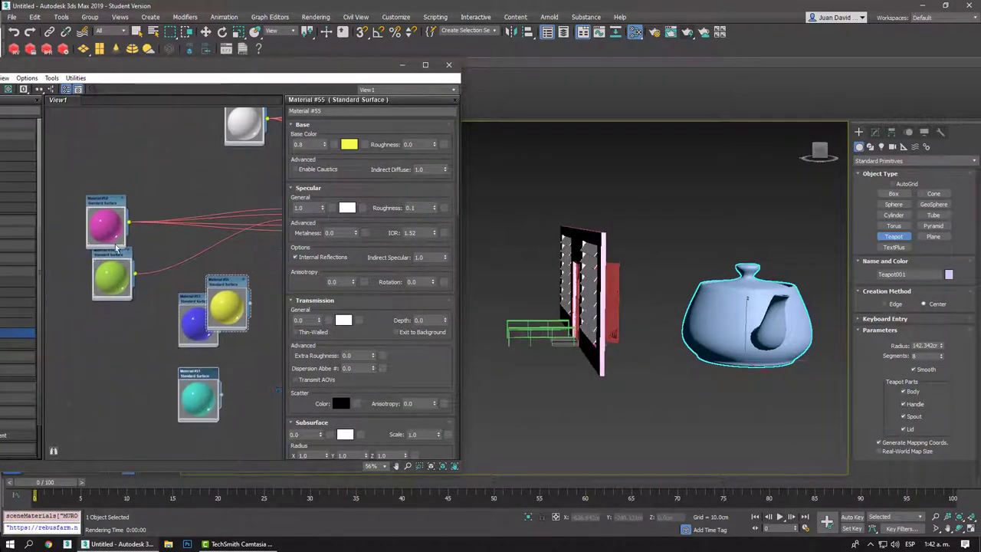
left_click_drag(98, 218, 229, 197)
left_click_drag(109, 273, 208, 228)
key("shift+z")
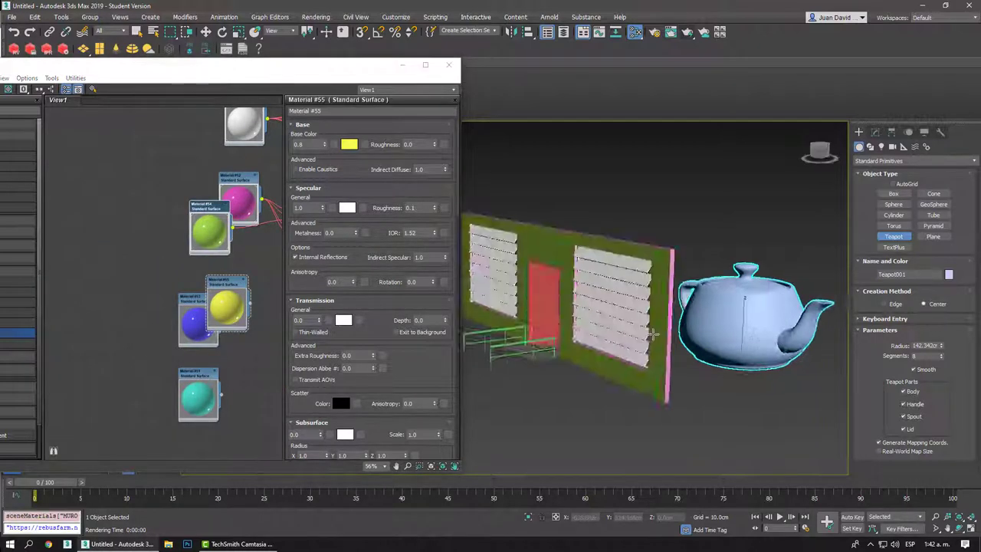
key("shift+z")
mouse_move(244, 255)
middle_mouse_down()
mouse_move(180, 259)
mouse_move(157, 243)
middle_mouse_up()
Connect the yellow, blue and teal Material #51 to PUERTA's slots, teal into slot 5.
mouse_move(157, 244)
left_mouse_down()
mouse_move(190, 331)
mouse_move(247, 356)
left_mouse_up()
scroll(190, 331, "up", 3)
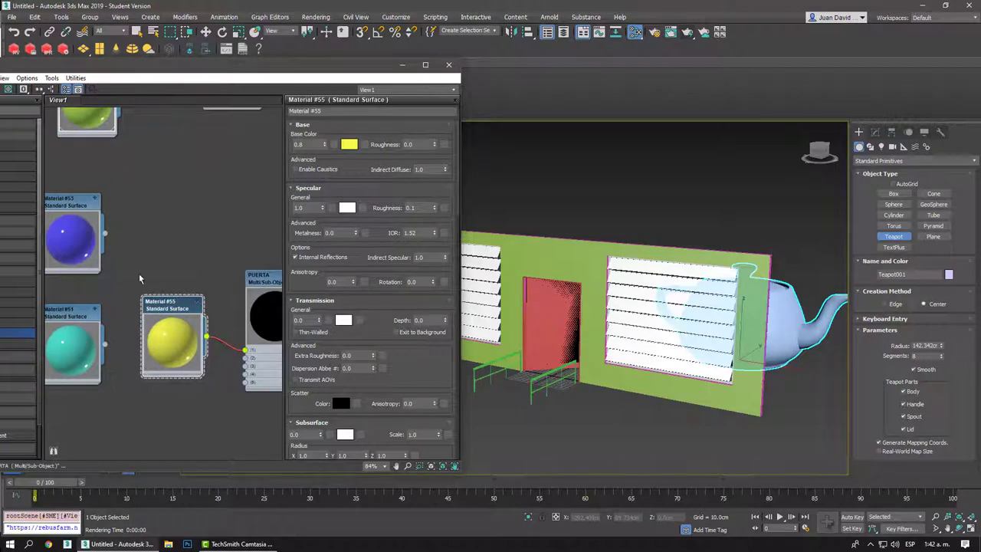
left_click_drag(104, 233, 244, 359)
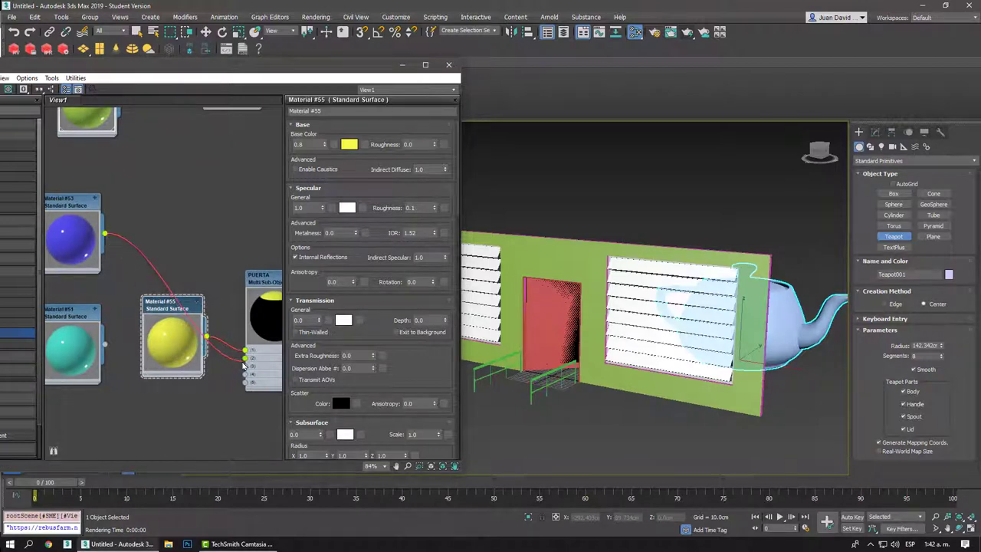
left_click_drag(104, 344, 246, 374)
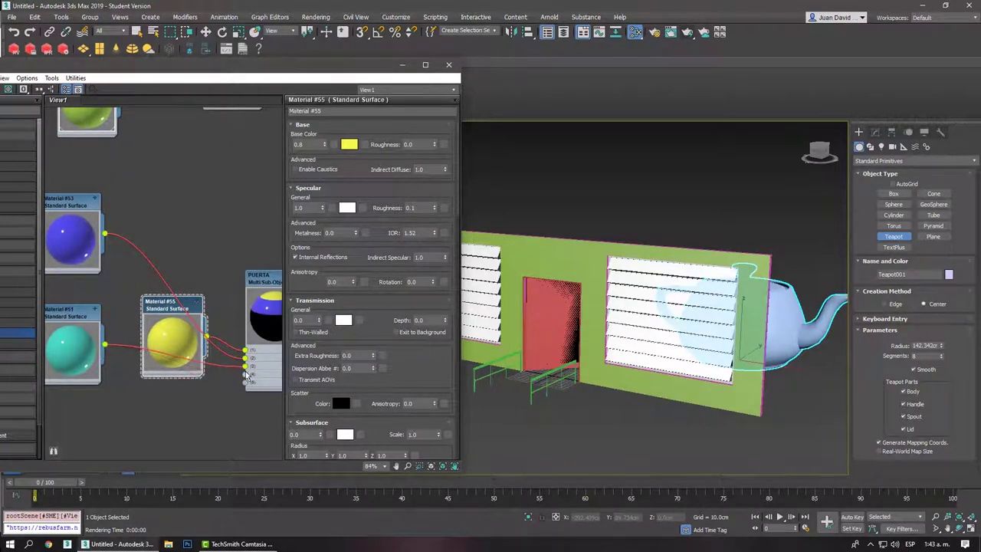
scroll(136, 221, "down", 4)
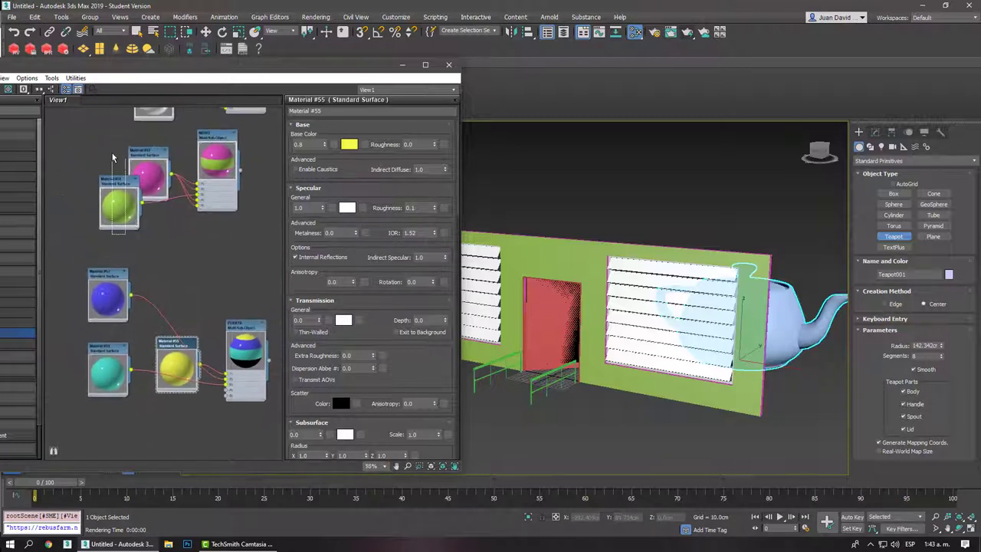
Add two Standard Surface materials and wire pink Material #57 into PUERTA slot 4.
left_click_drag(136, 220, 188, 449, "shift")
scroll(203, 322, "up", 4)
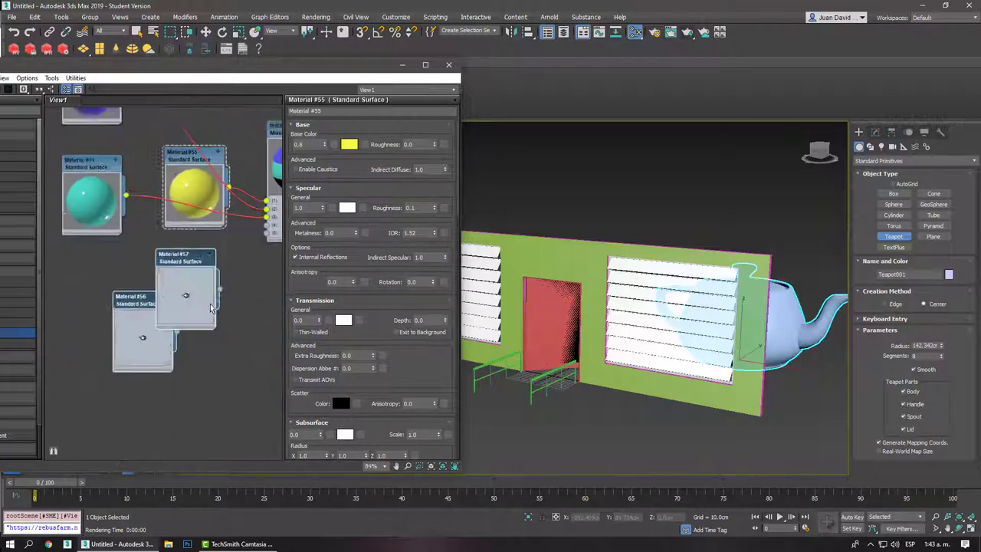
left_click_drag(220, 287, 270, 223)
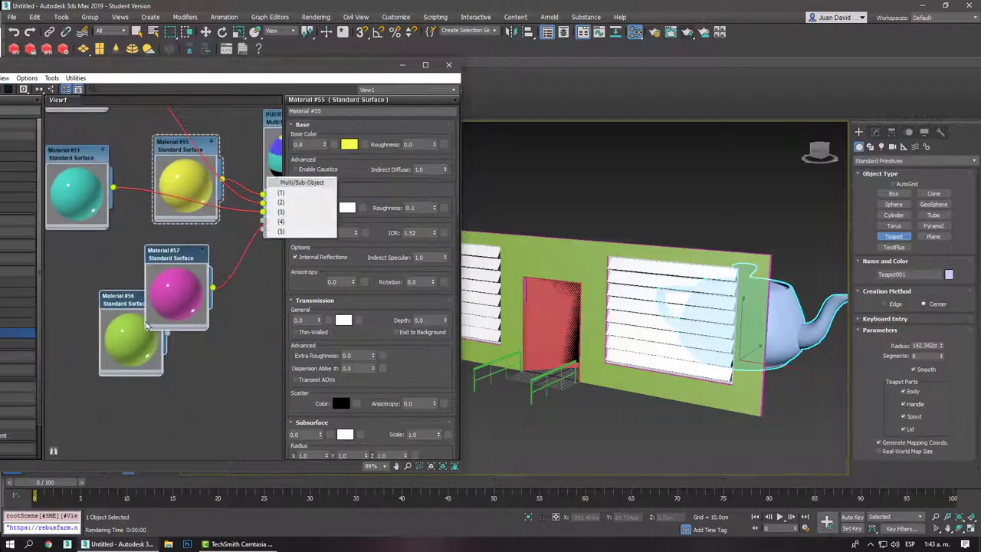
left_click(224, 282)
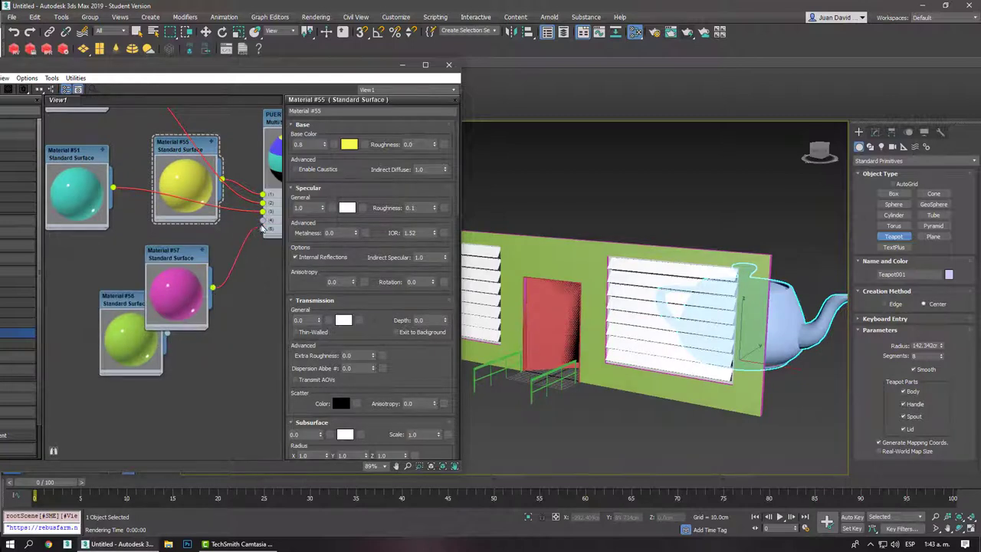
left_click_drag(213, 287, 262, 221)
middle_click_drag(224, 312, 112, 368)
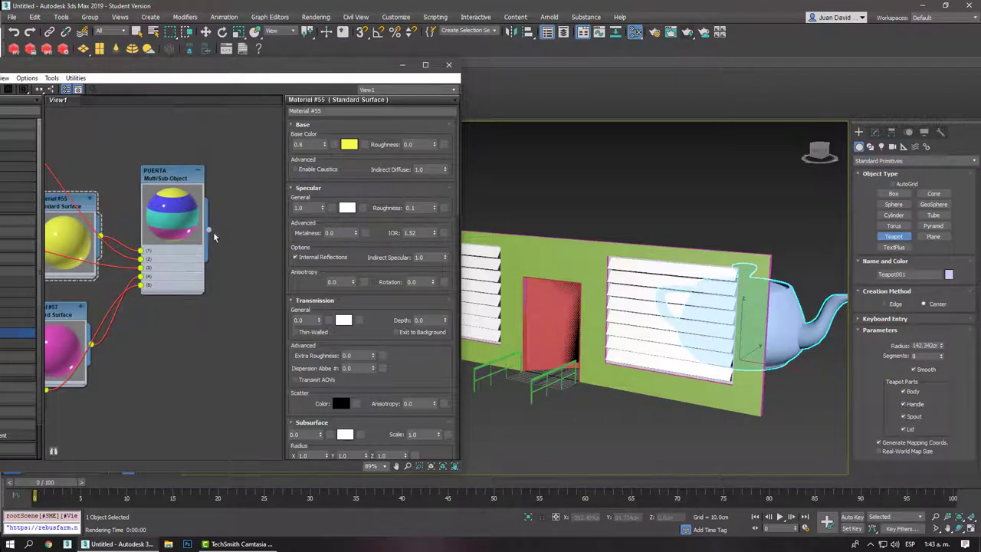
Apply PUERTA to the red door and orbit to inspect it from the side.
left_click_drag(207, 229, 540, 324)
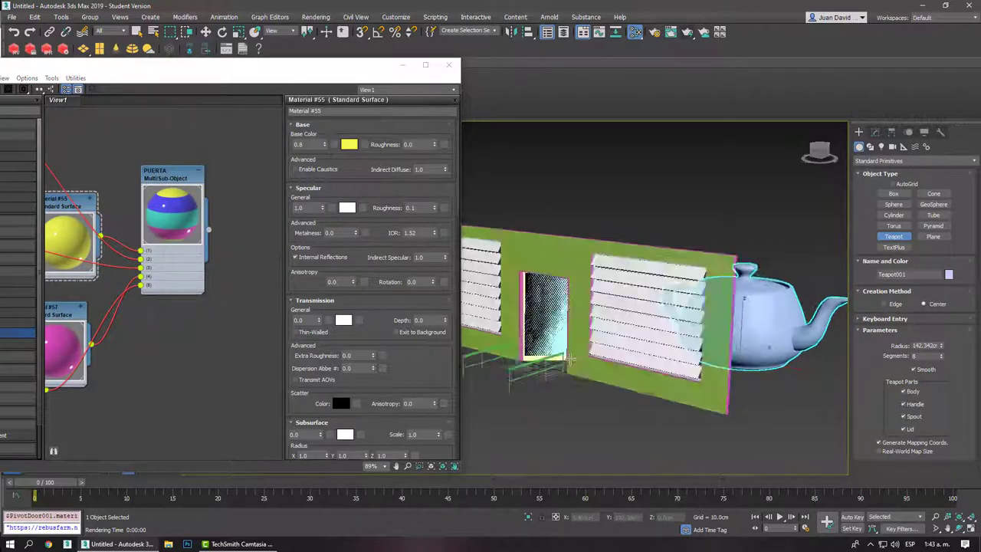
mouse_move(539, 324)
middle_mouse_down("alt")
mouse_move(672, 291)
mouse_move(685, 278)
mouse_move(635, 300)
middle_mouse_up("alt")
scroll(673, 291, "up", 5)
scroll(674, 319, "down", 5)
mouse_move(655, 335)
middle_mouse_down("alt")
mouse_move(713, 345)
mouse_move(589, 373)
mouse_move(515, 301)
middle_mouse_up("alt")
Stop teapot creation, select the door and orbit to an angled view of the wall.
key("w")
left_click(567, 352)
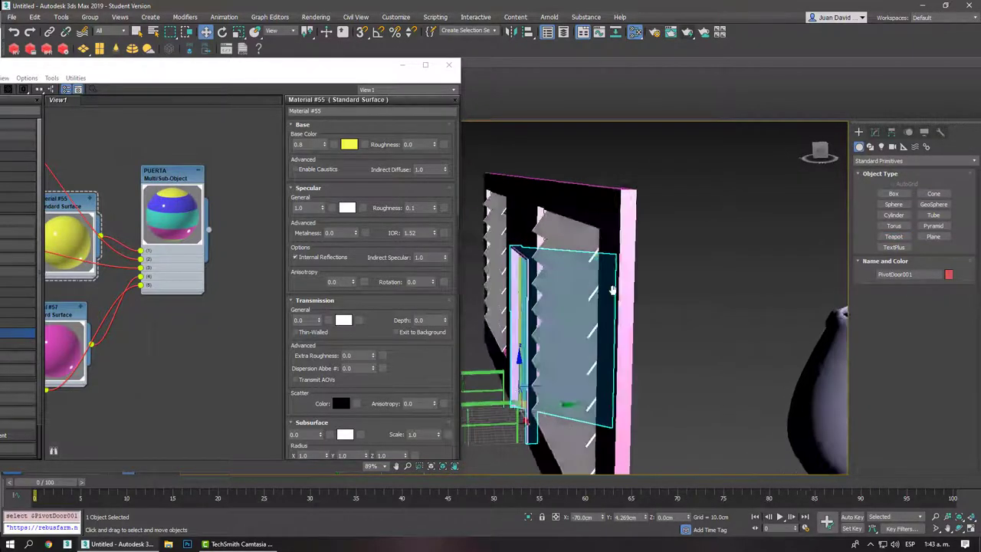
scroll(514, 300, "up", 3)
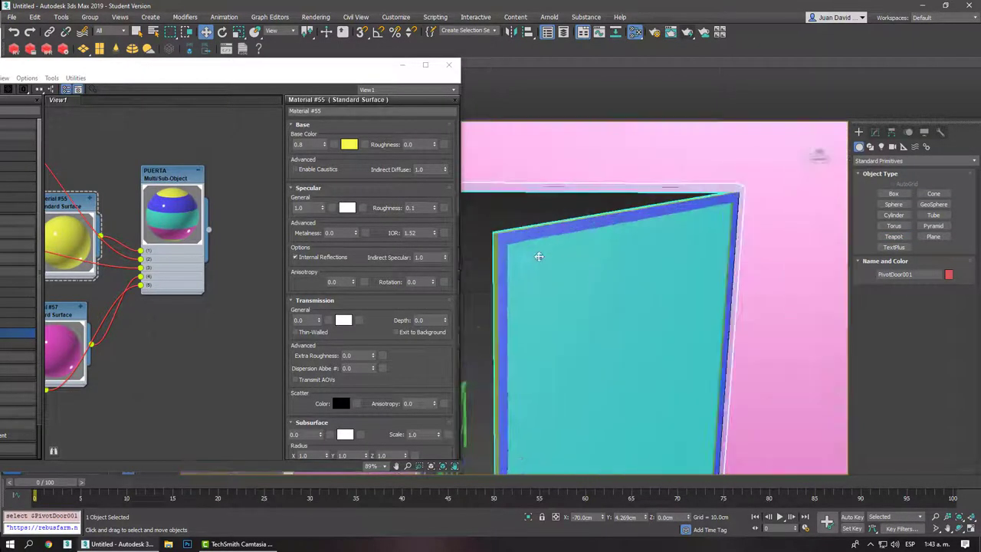
scroll(536, 255, "down", 3)
mouse_move(536, 256)
middle_mouse_down("alt")
mouse_move(667, 299)
mouse_move(536, 276)
middle_mouse_up("alt")
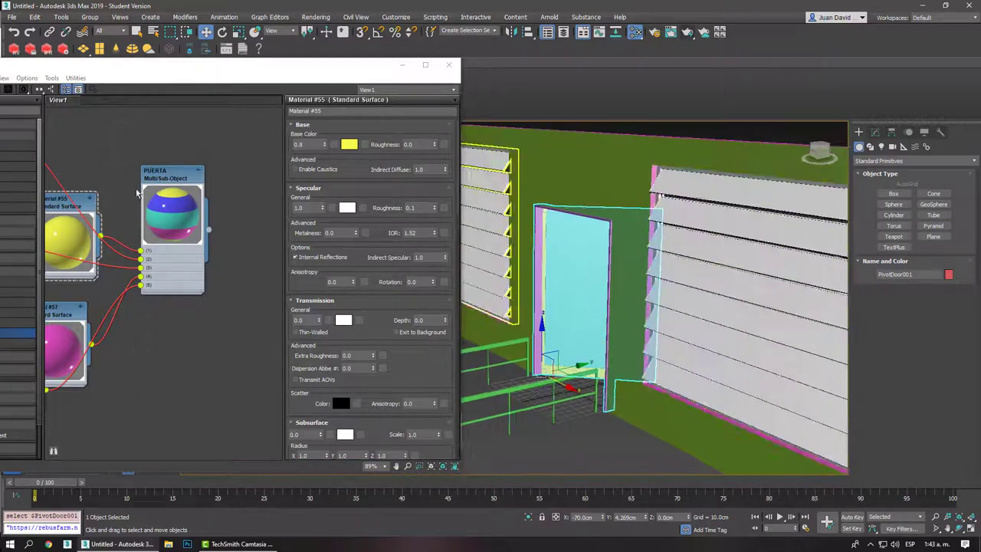
Apply PUERTA to Railing002 and Railing001 and orbit to check the railings.
left_click_drag(208, 229, 515, 394)
scroll(582, 376, "up", 5)
scroll(632, 360, "up", 3)
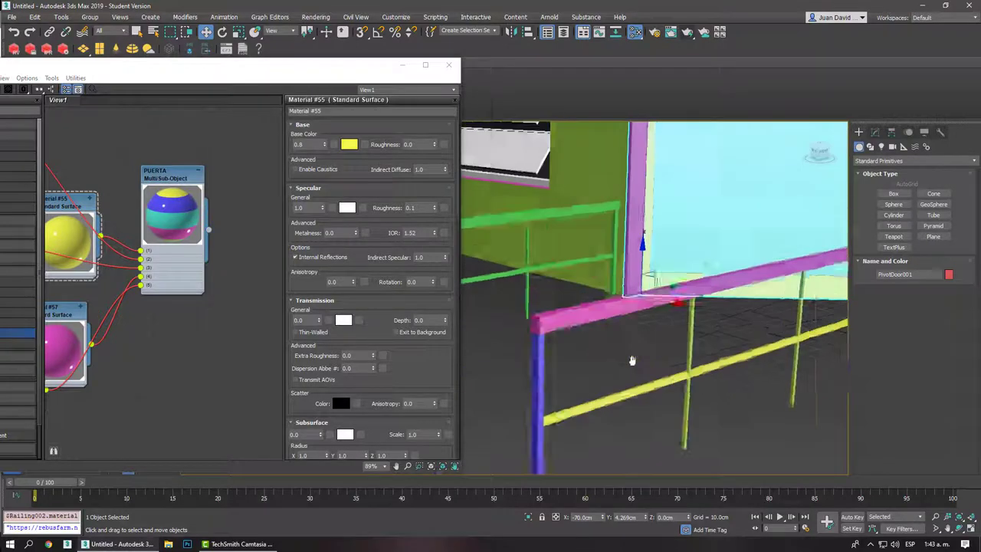
scroll(632, 360, "down", 3)
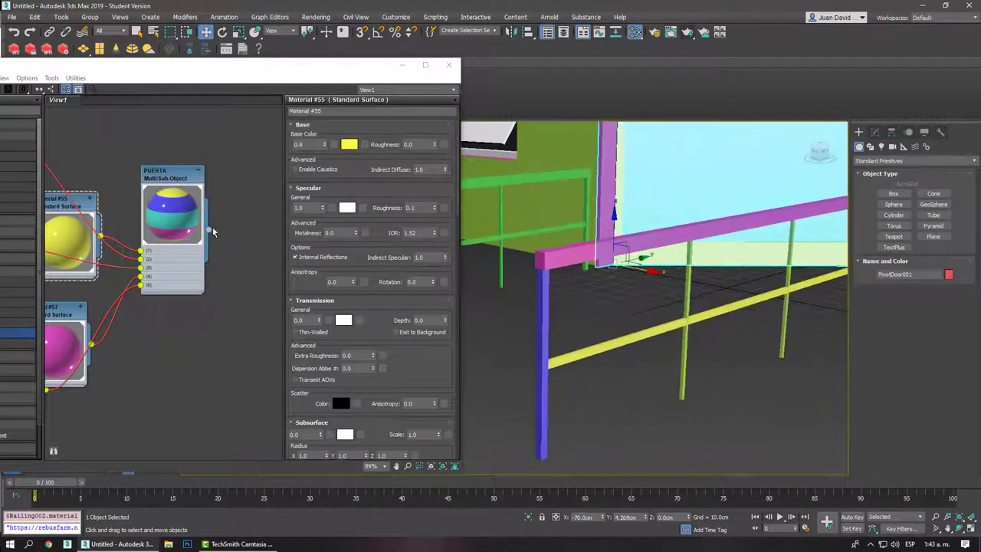
left_click_drag(209, 230, 504, 234)
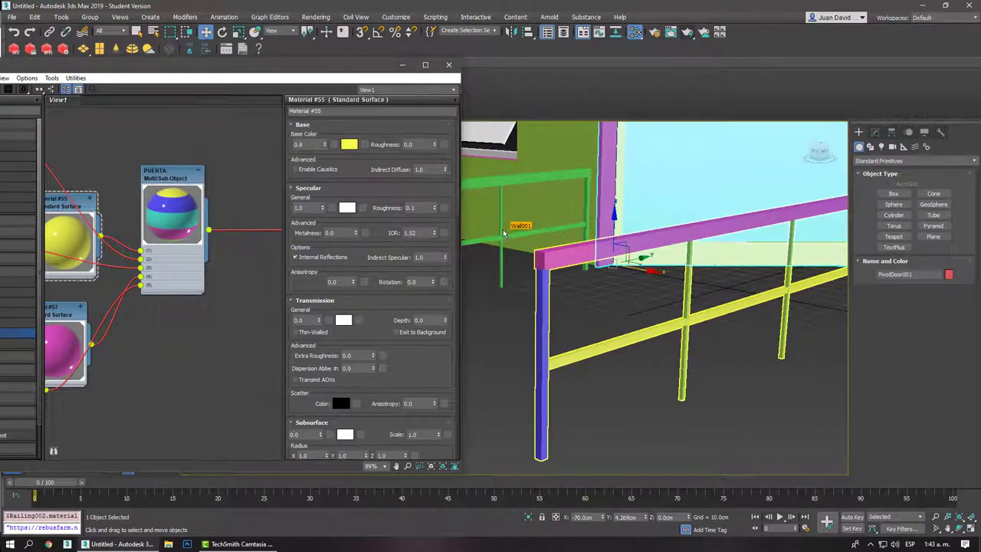
scroll(536, 306, "down", 10)
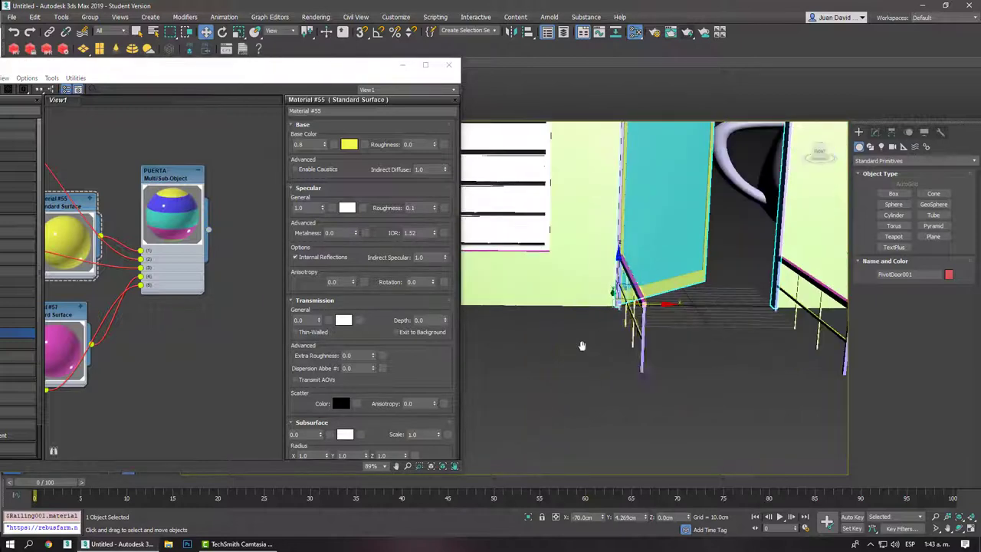
middle_click_drag(613, 351, 638, 345, "alt")
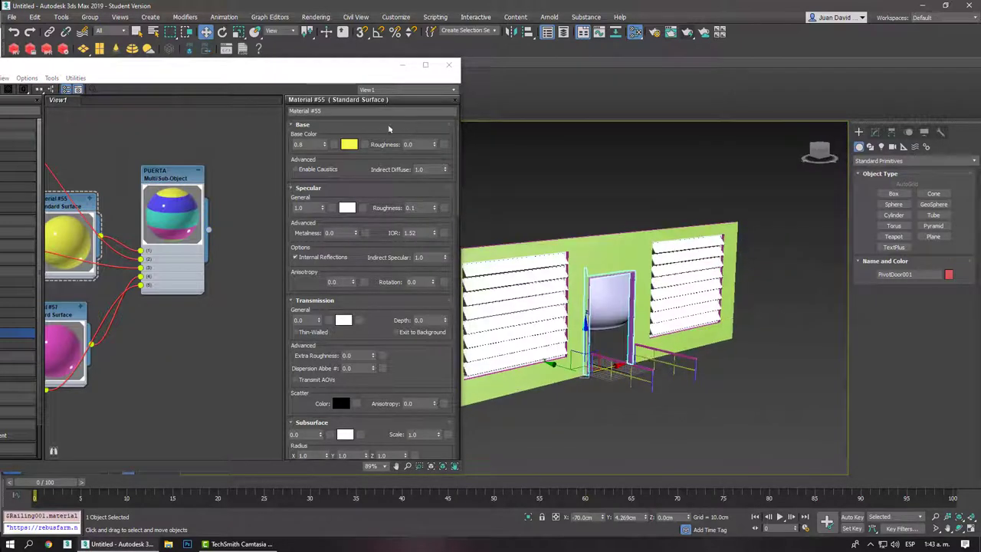
scroll(198, 213, "down", 3)
scroll(198, 213, "down", 3)
scroll(199, 213, "down", 3)
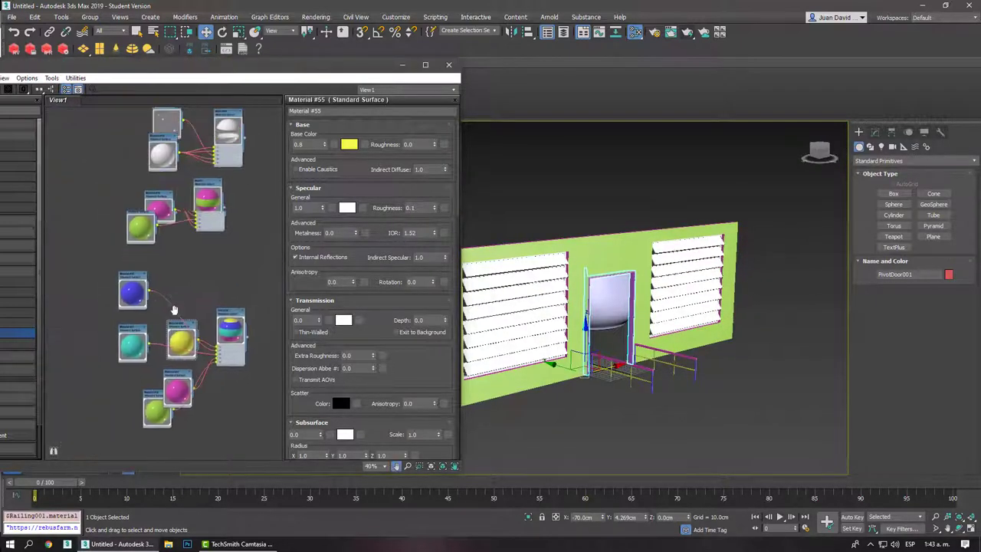
scroll(199, 213, "down", 2)
Close the Slate Material Editor to return to the full viewport.
scroll(198, 213, "up", 3)
left_click(448, 65)
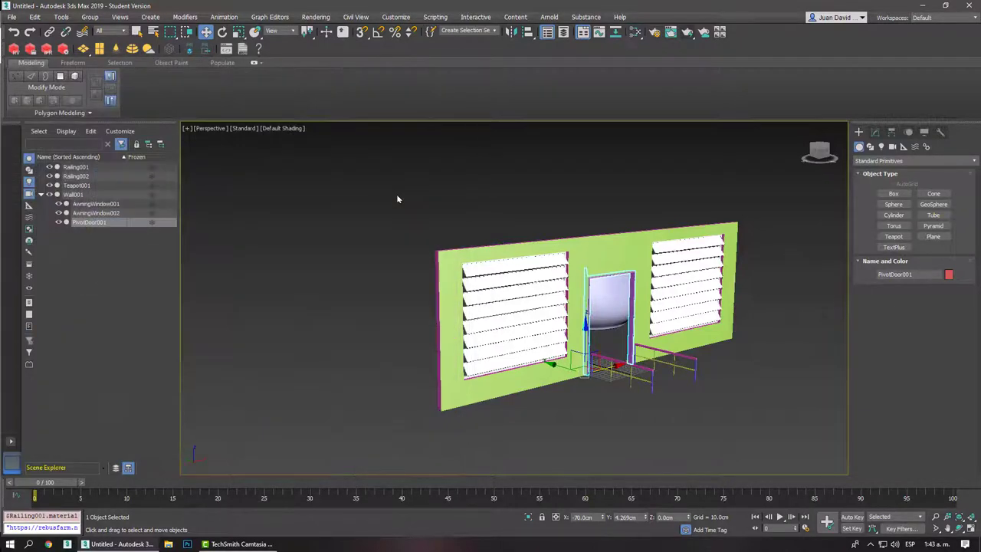
scroll(431, 207, "up", 3)
scroll(460, 218, "up", 2)
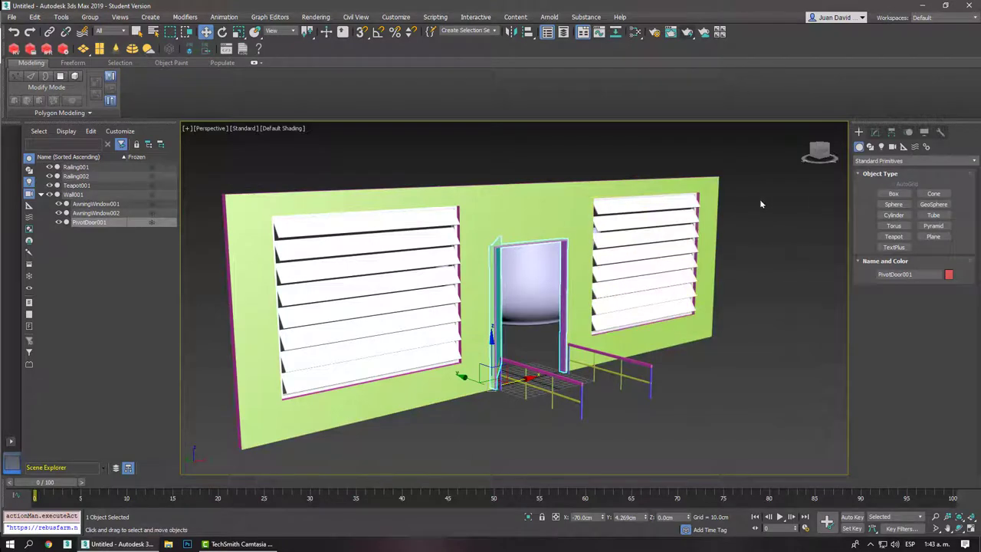
Create StraightStair001 in front of the wall, setting its length, width and height.
left_click(861, 162)
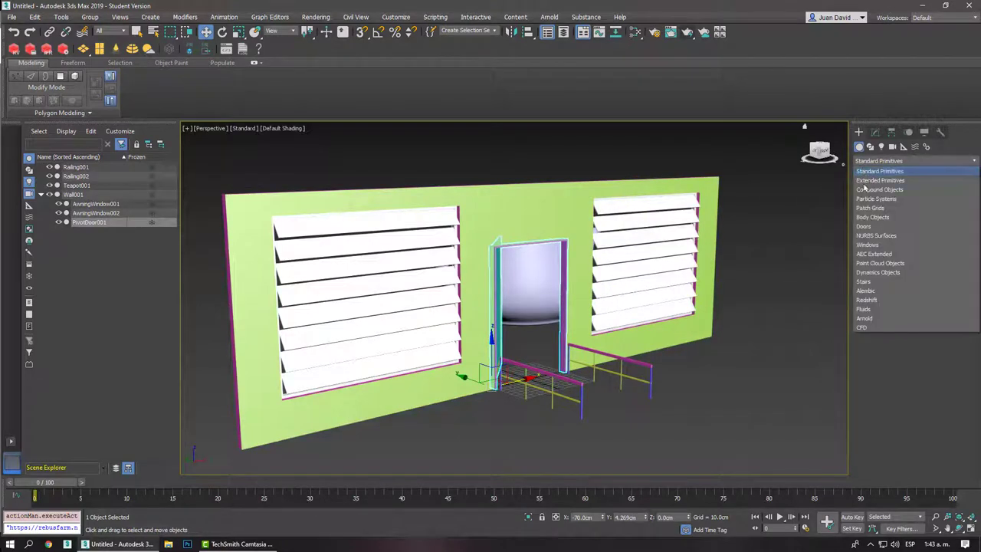
left_click(868, 282)
key("ctrl+shift+z")
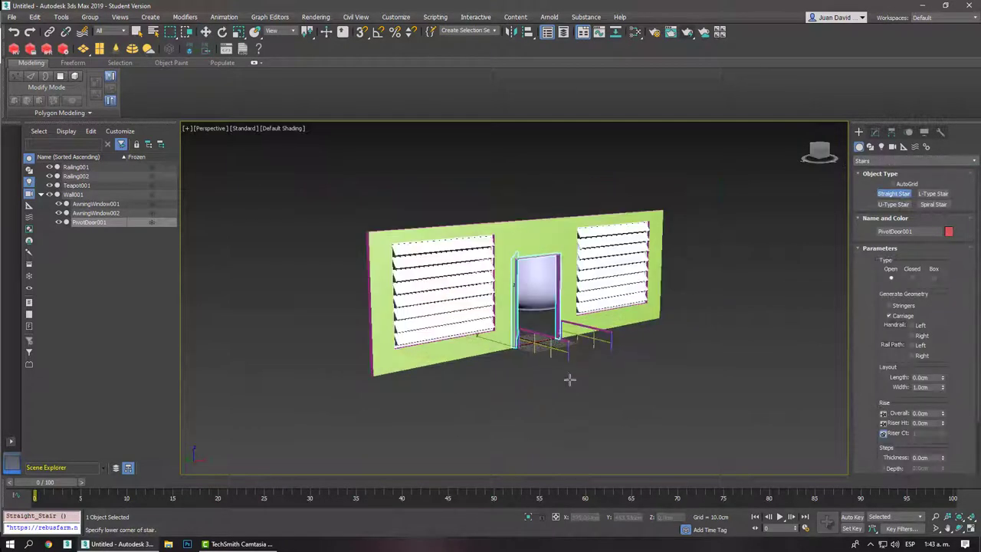
left_click(678, 361)
left_click(748, 219)
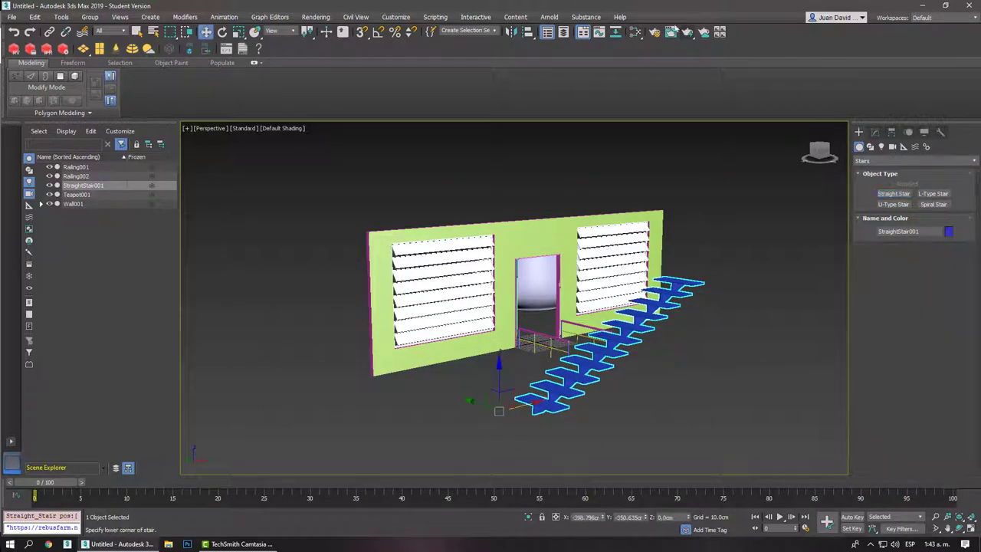
left_click(635, 33)
Apply PUERTA to StraightStair001 and orbit below to check its yellow-and-teal shading.
scroll(176, 241, "down", 2)
scroll(176, 240, "down", 2)
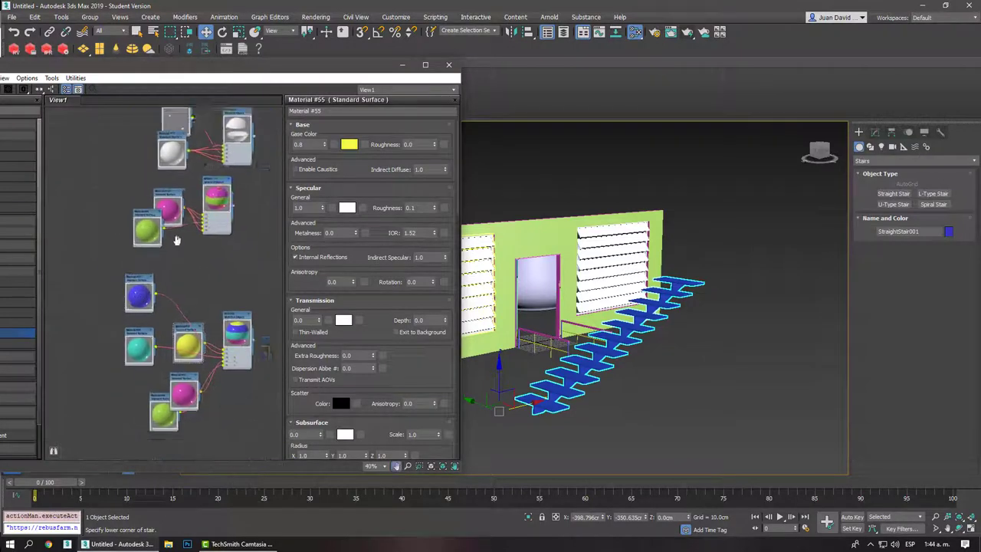
scroll(195, 182, "up", 2)
left_click_drag(197, 195, 598, 328)
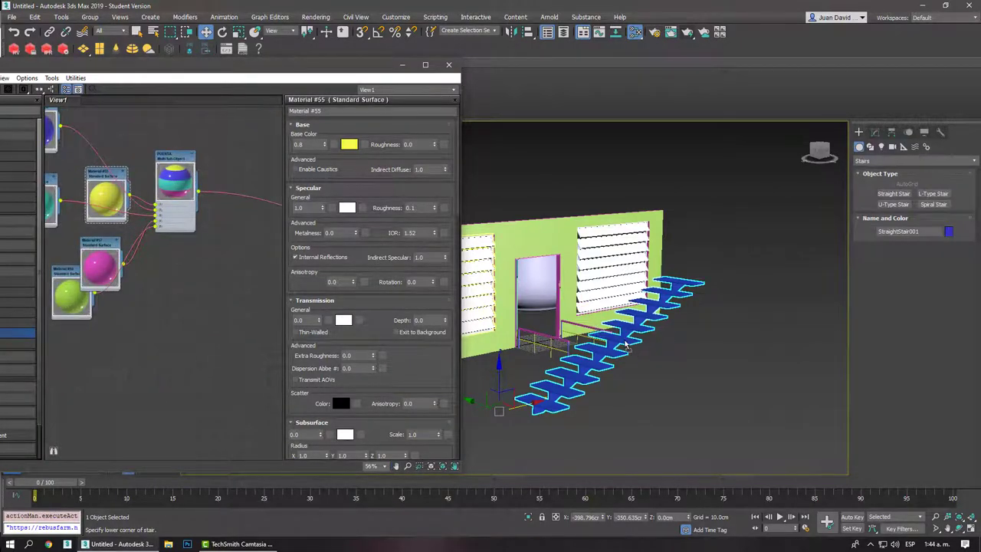
scroll(625, 347, "up", 2)
scroll(629, 322, "up", 2)
scroll(634, 291, "up", 2)
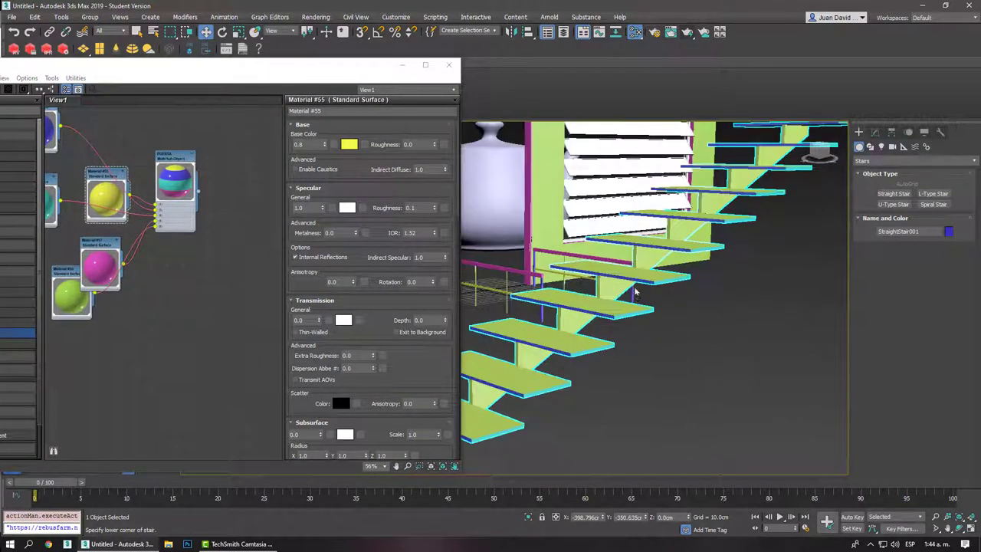
scroll(635, 291, "up", 2)
scroll(689, 263, "up", 2)
scroll(690, 263, "up", 2)
scroll(654, 274, "up", 1)
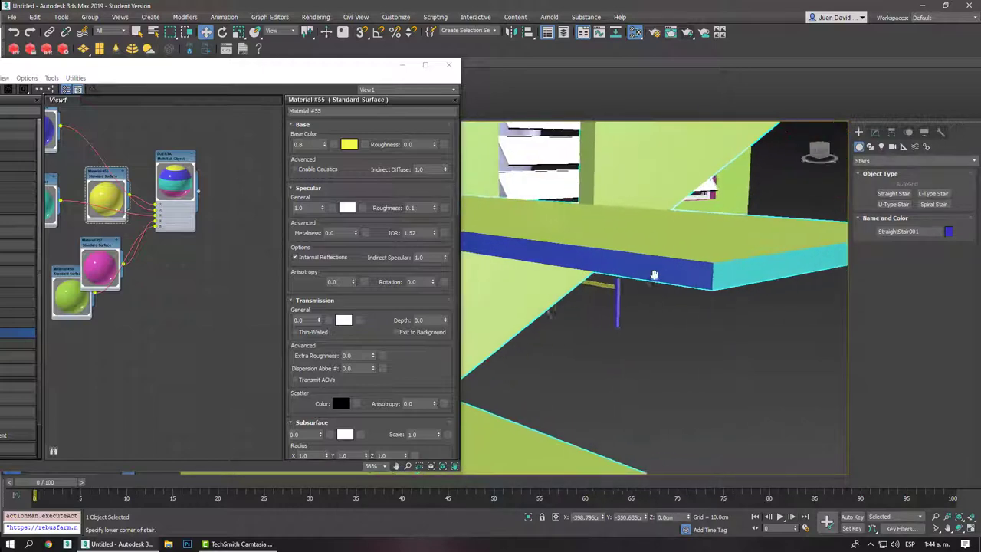
scroll(653, 275, "down", 3)
mouse_move(654, 274)
middle_mouse_down("alt")
mouse_move(640, 201)
mouse_move(657, 280)
mouse_move(689, 311)
mouse_move(540, 322)
mouse_move(580, 311)
middle_mouse_up("alt")
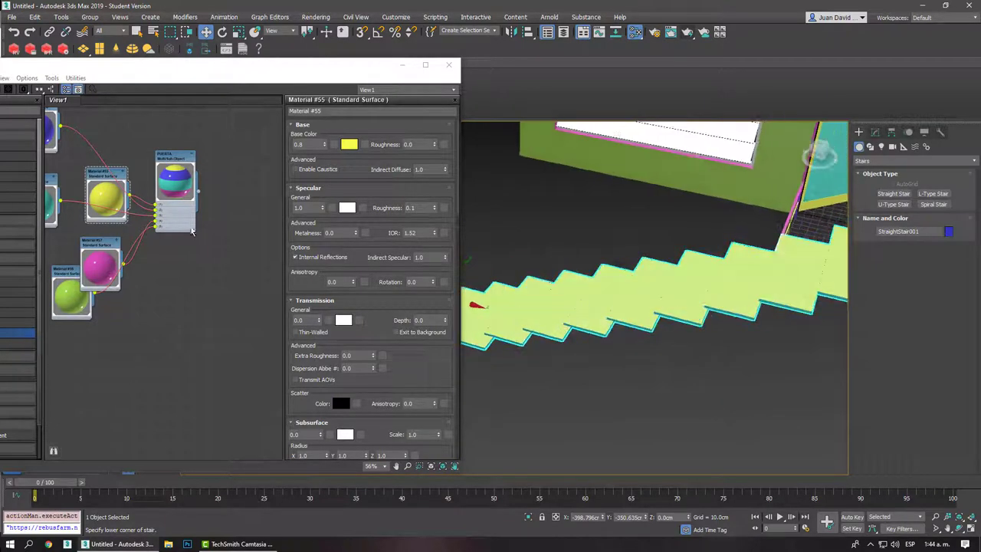
Close the Slate editor, frame the wall and stair, and start File > Save As.
left_click(448, 64)
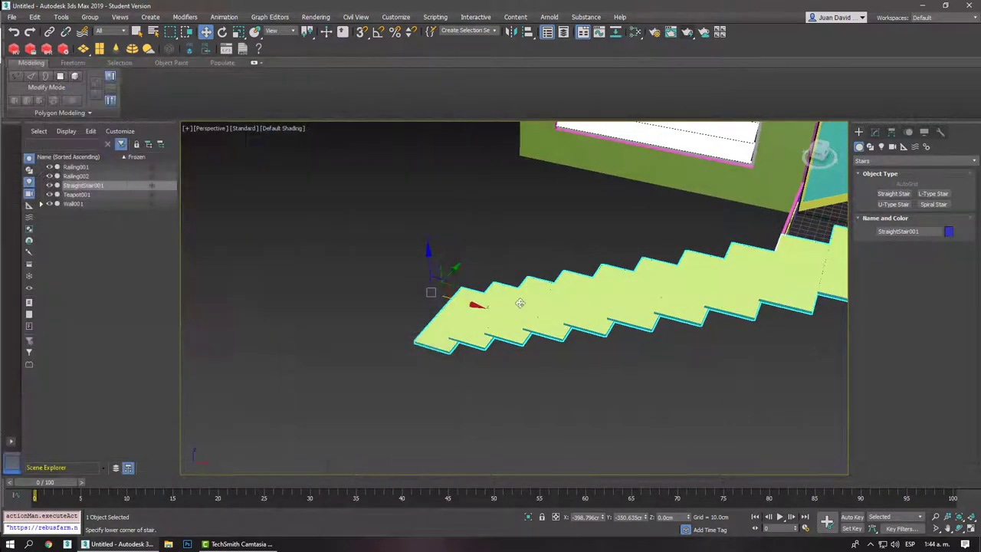
scroll(519, 302, "down", 5)
middle_click_drag(519, 303, 191, 116, "alt")
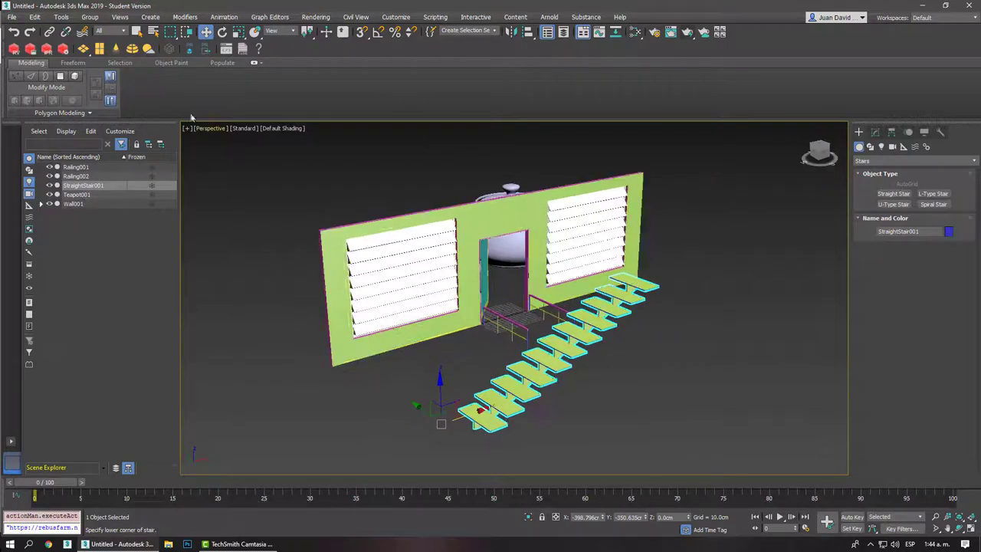
left_click(12, 17)
left_click(29, 109)
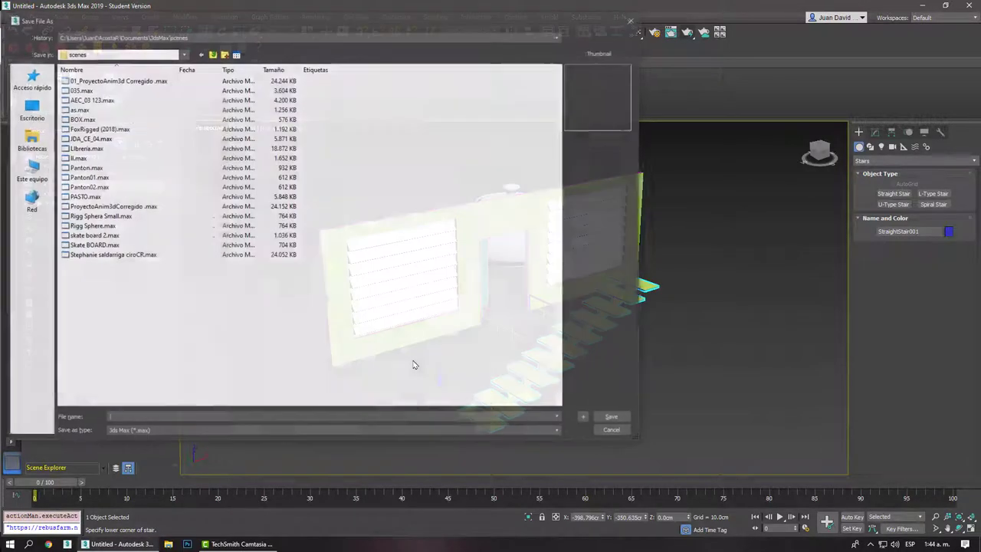